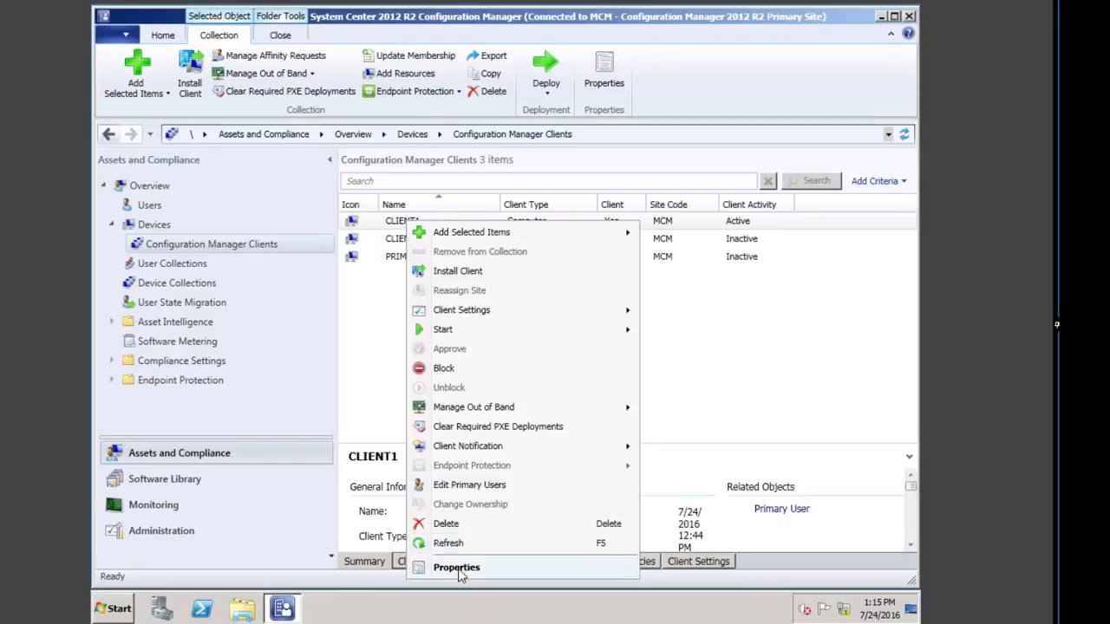
Step: Examine the full Agent Time (UTC) values in CLIENT1's discovery data by widening the Value column, and close its properties
left_click(456, 567)
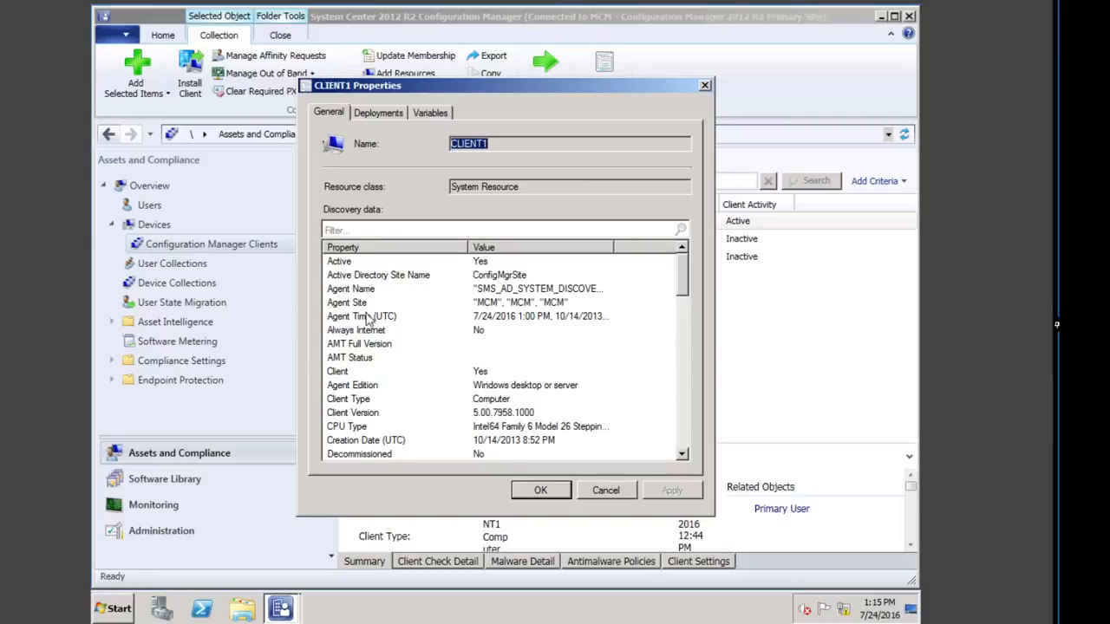
left_click(369, 318)
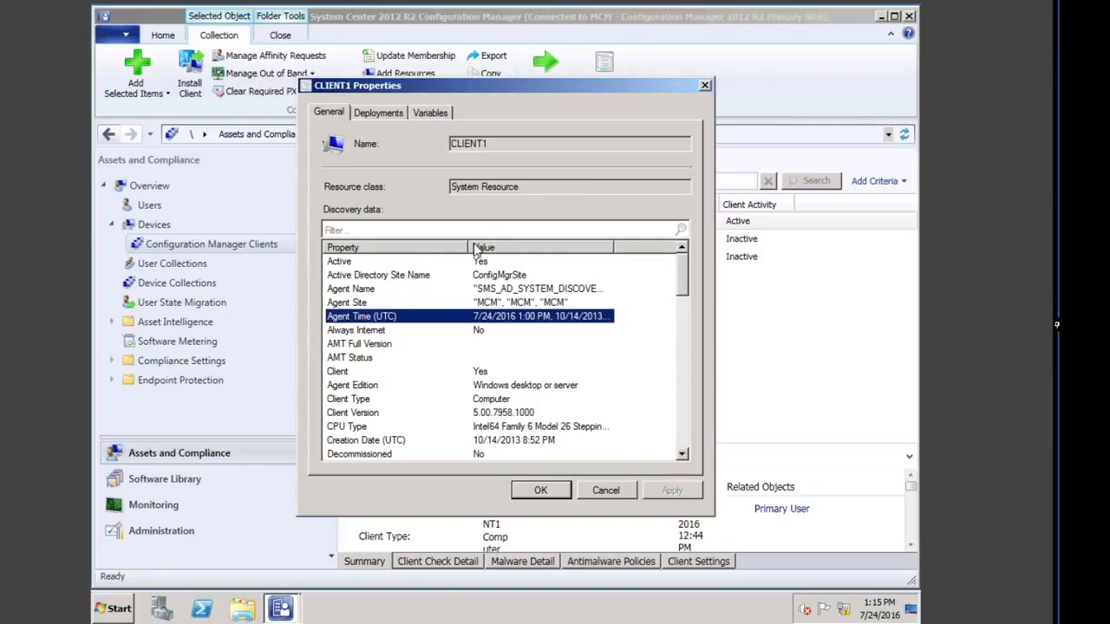
left_click_drag(469, 248, 390, 246)
left_click_drag(538, 246, 643, 253)
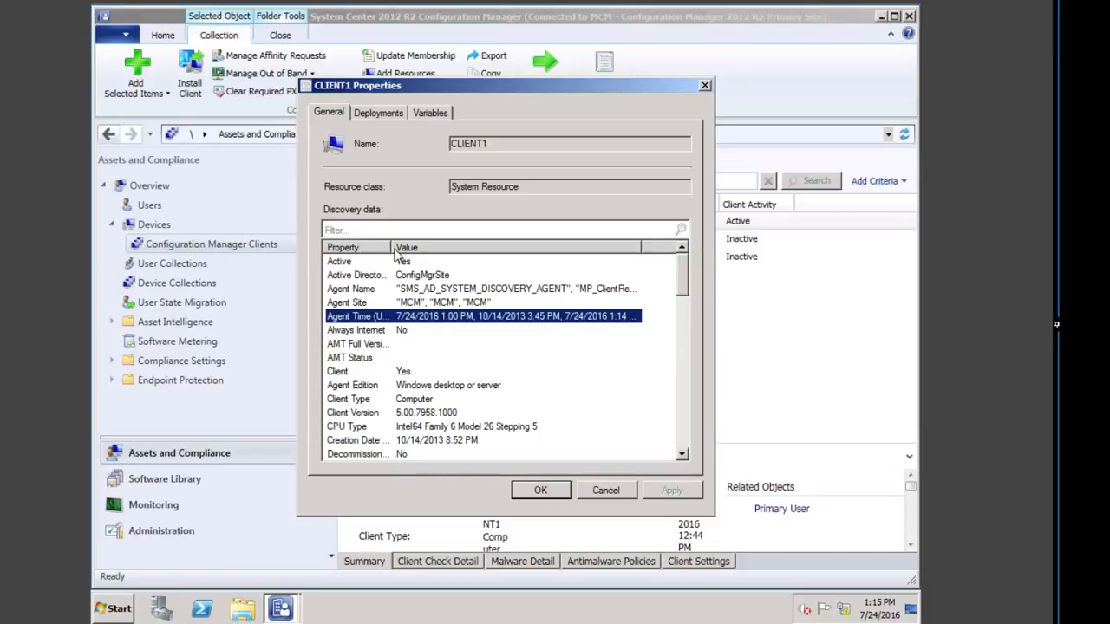
left_click_drag(395, 250, 364, 249)
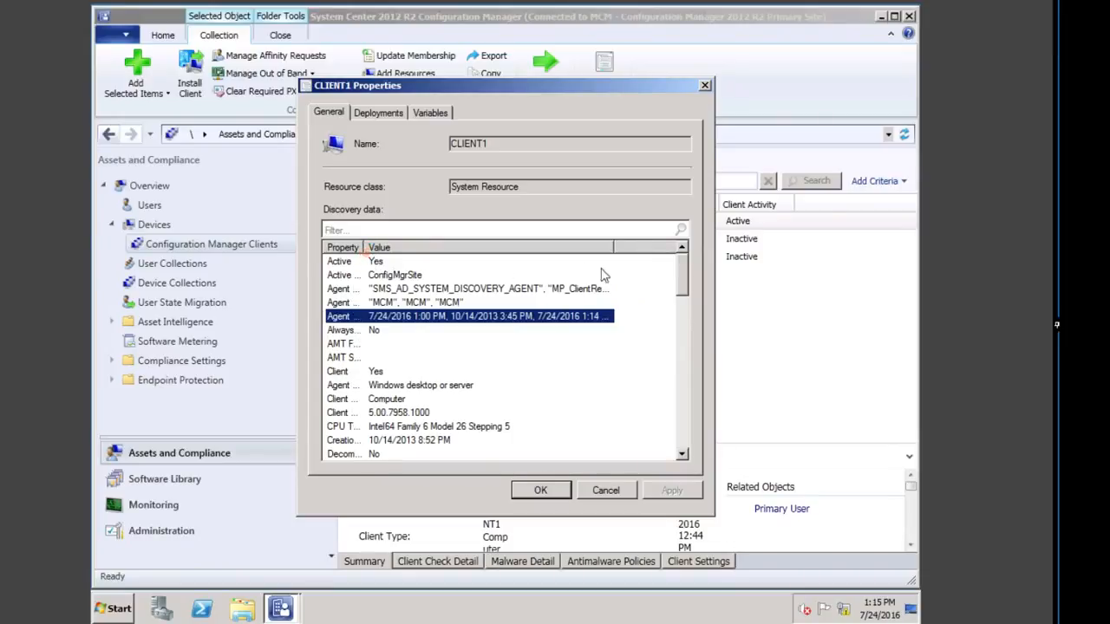
left_click_drag(614, 252, 659, 249)
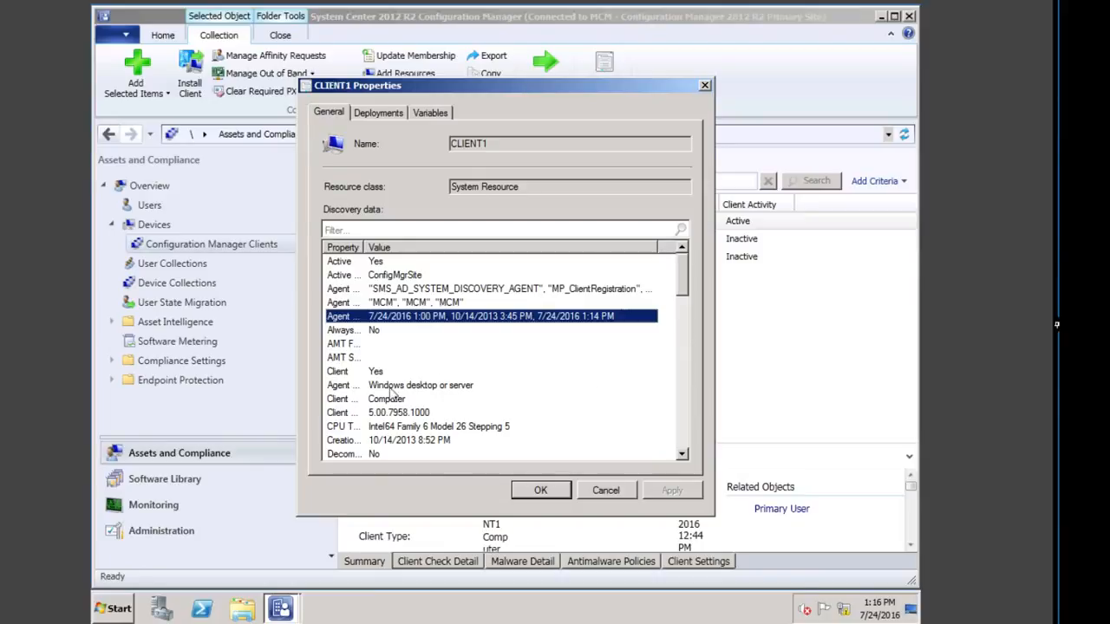
left_click(606, 491)
Step: Review the overall Client Status statistics in the Monitoring workspace and open the Client Activity view
left_click(156, 505)
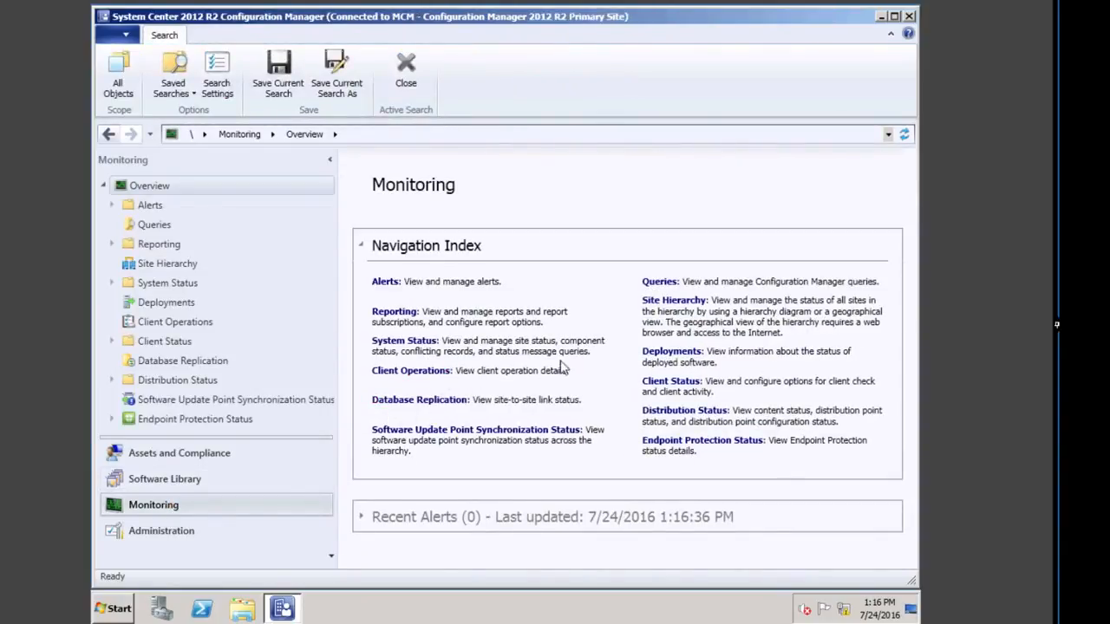
left_click(672, 381)
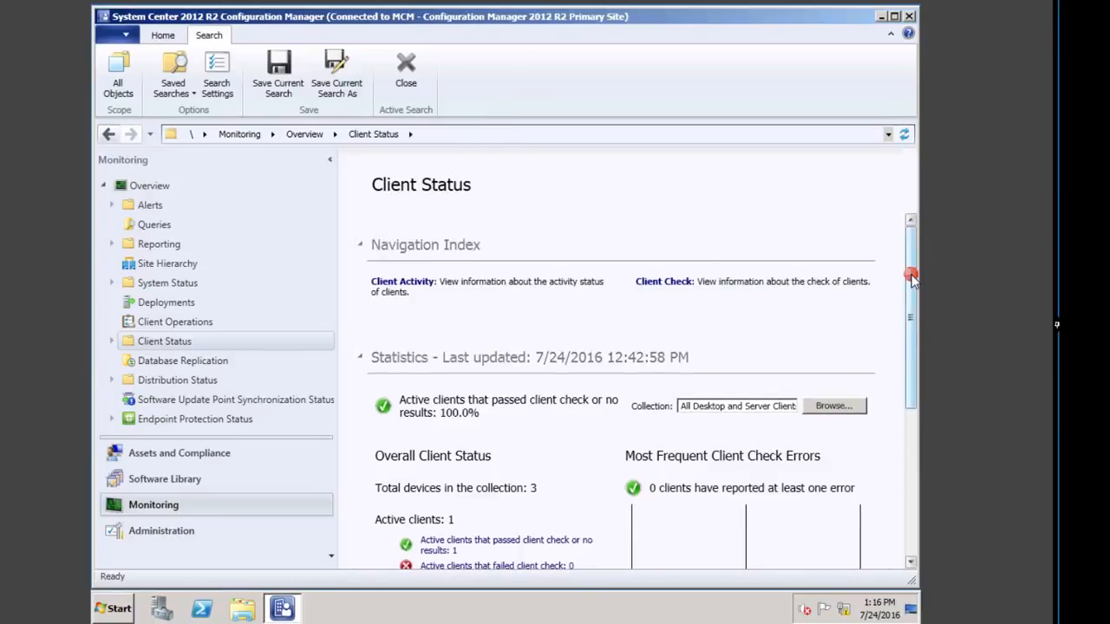
left_click_drag(910, 274, 908, 331)
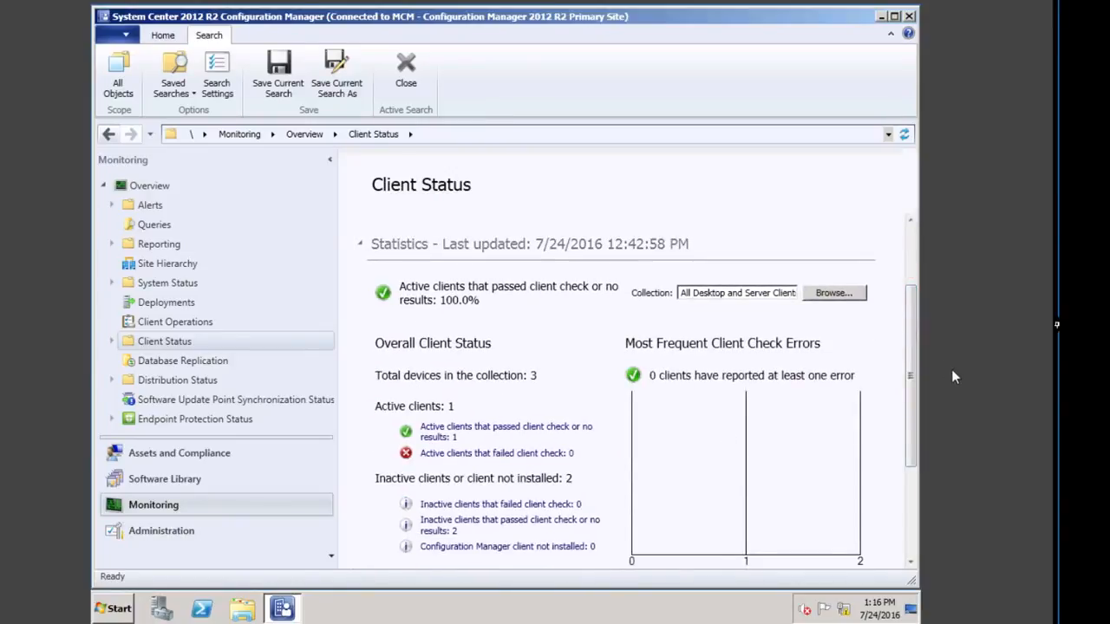
scroll(910, 373, "up", 2)
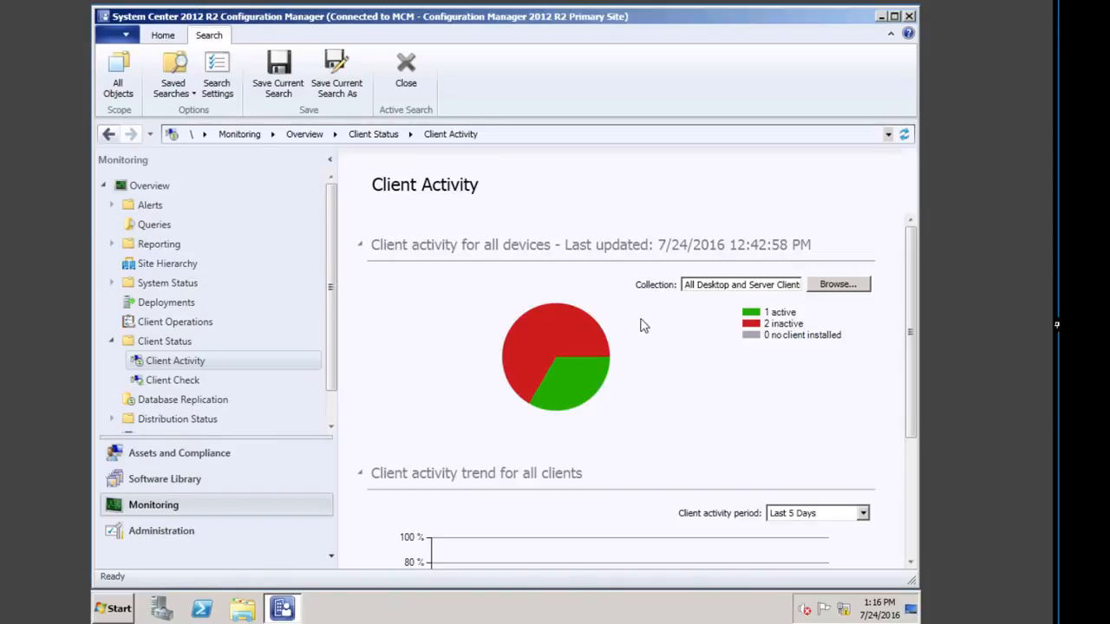
Step: View the device lists behind the active and inactive slices of the Client Activity chart, returning to the chart after each
left_click(568, 387)
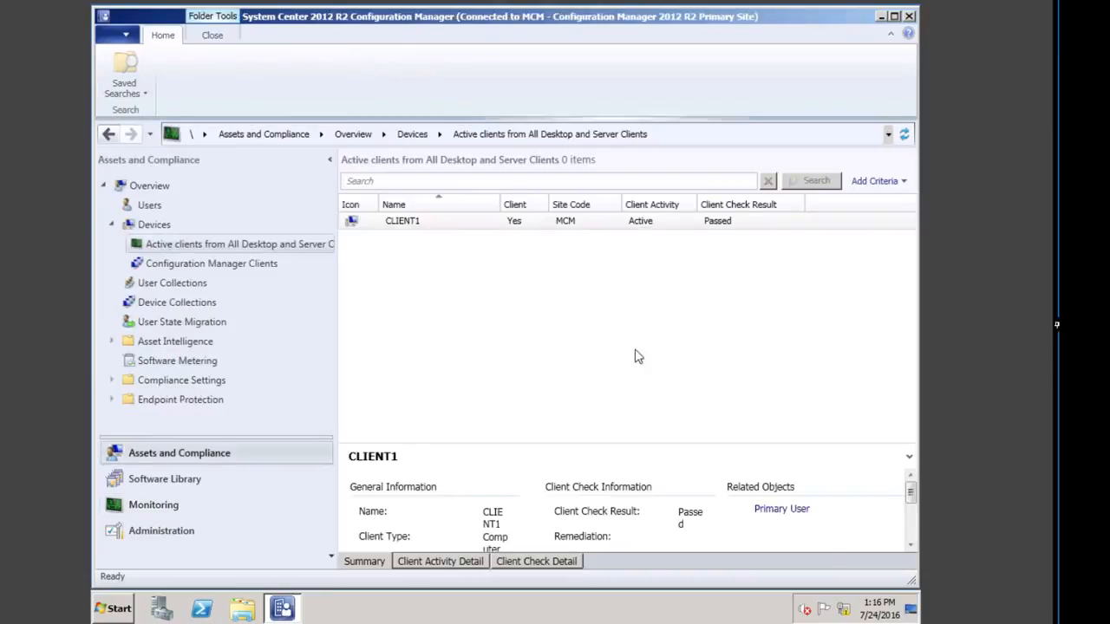
left_click(391, 220)
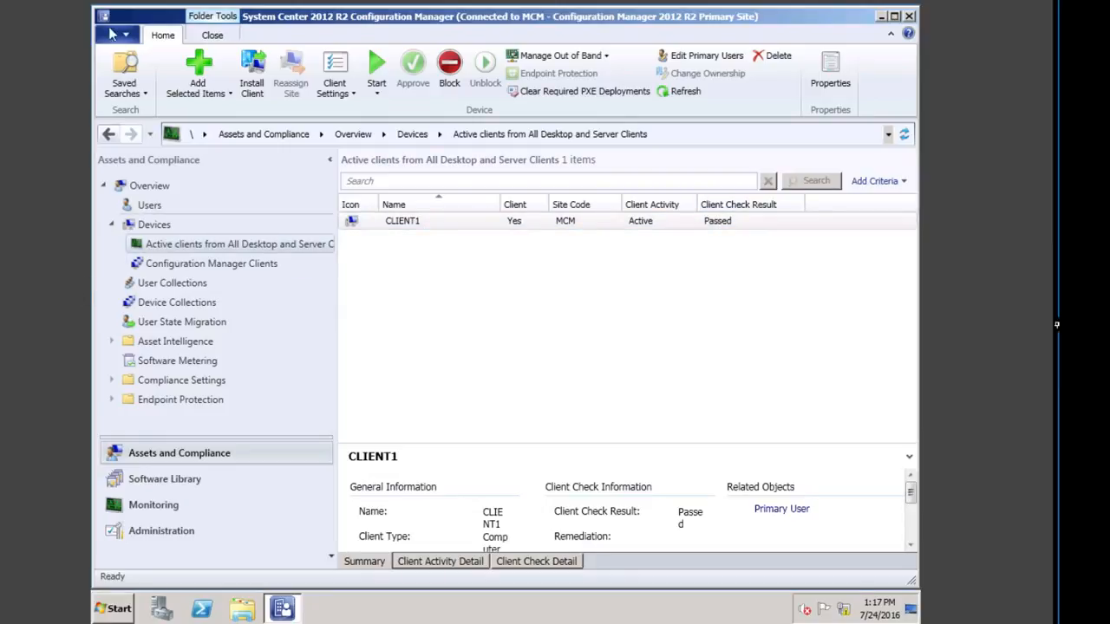
left_click(109, 133)
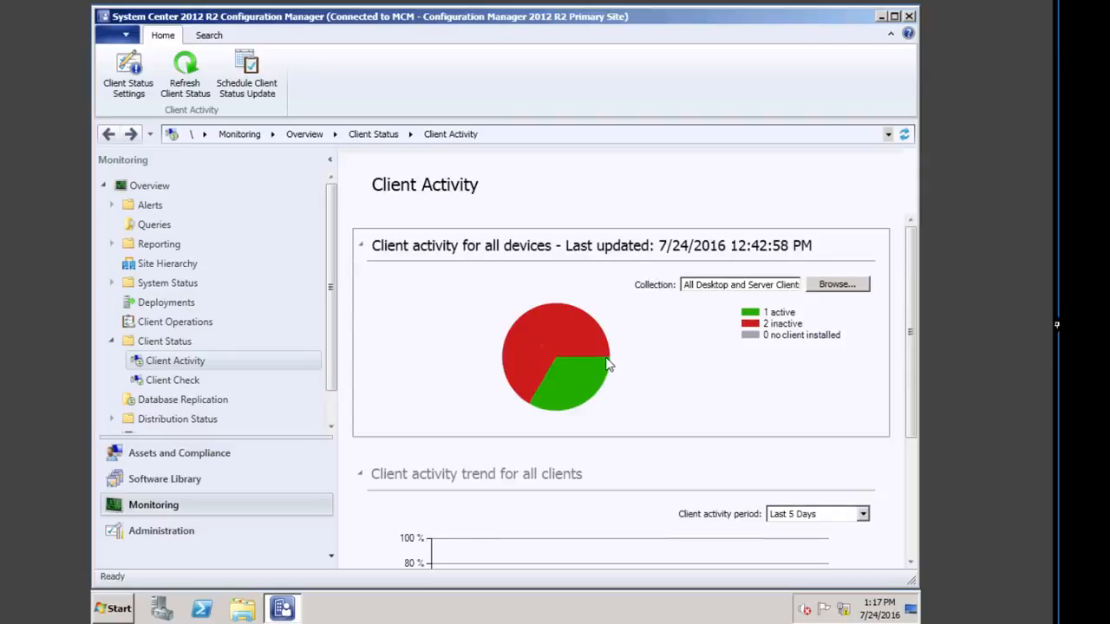
left_click(607, 362)
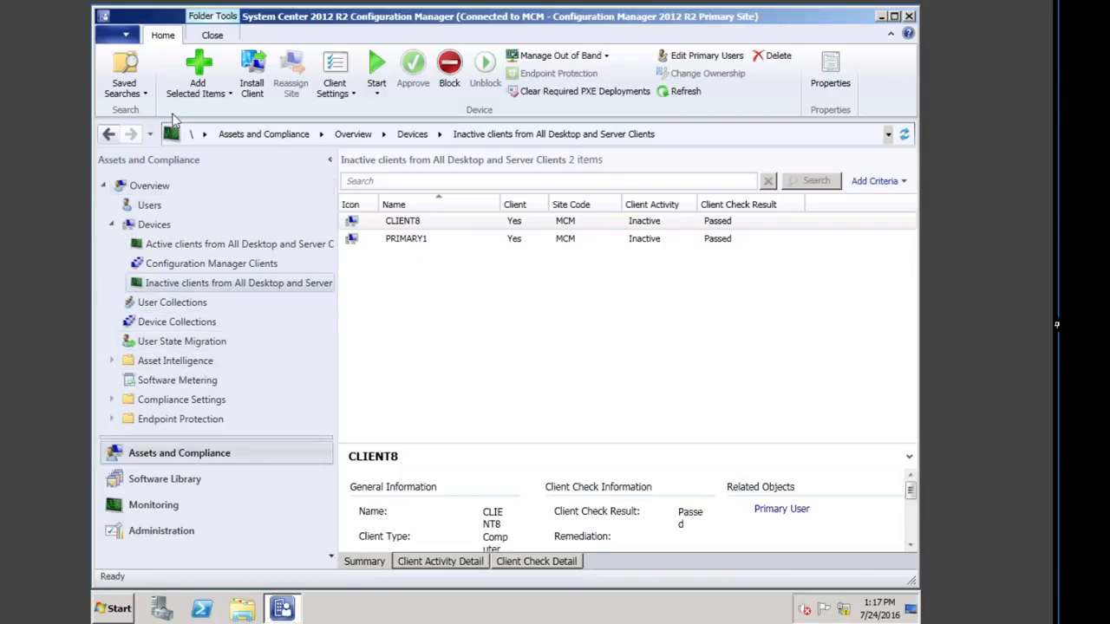
left_click(109, 133)
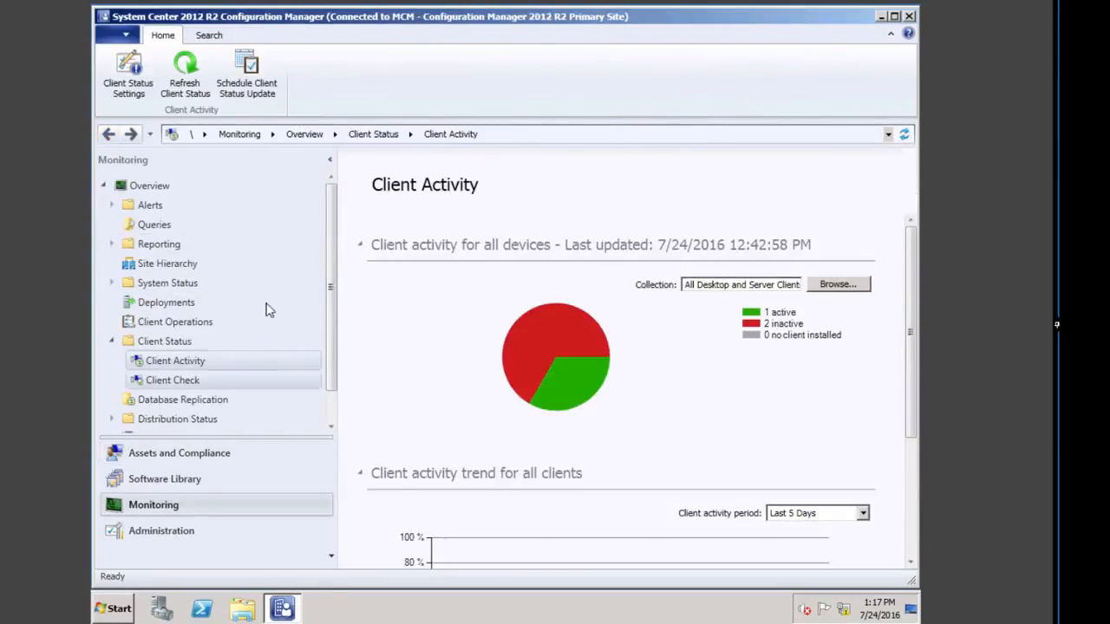
Step: Examine the Client Check results chart for all devices and look into its passed slice
left_click(176, 381)
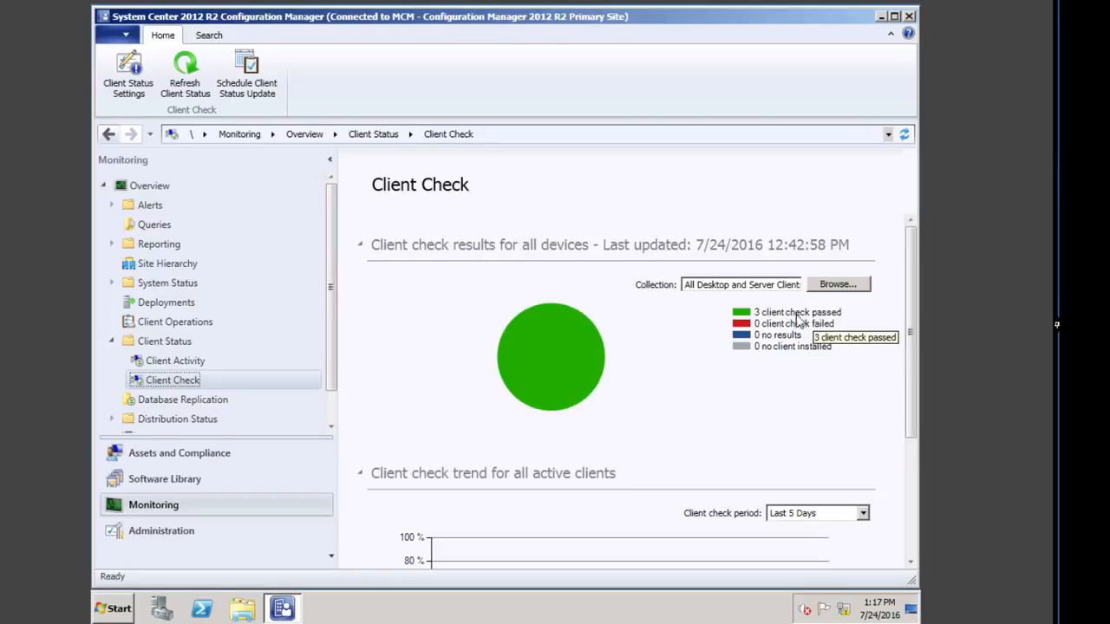
left_click(548, 338)
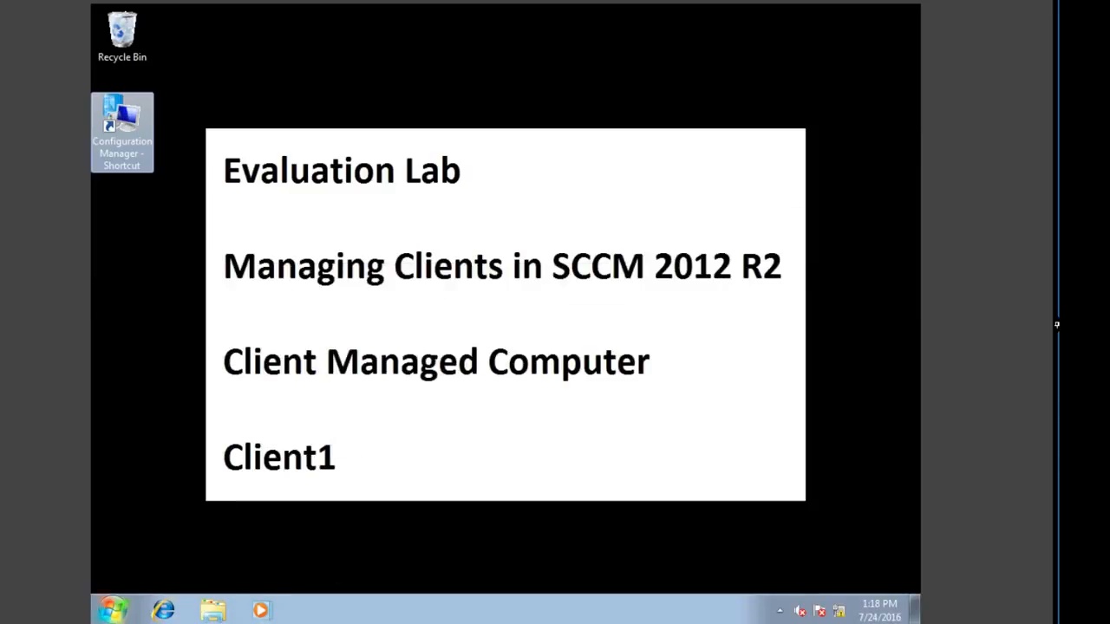
Step: On the Client1 computer, open the Corrupt WMI text document from the Documents library and copy its command line
left_click(215, 614)
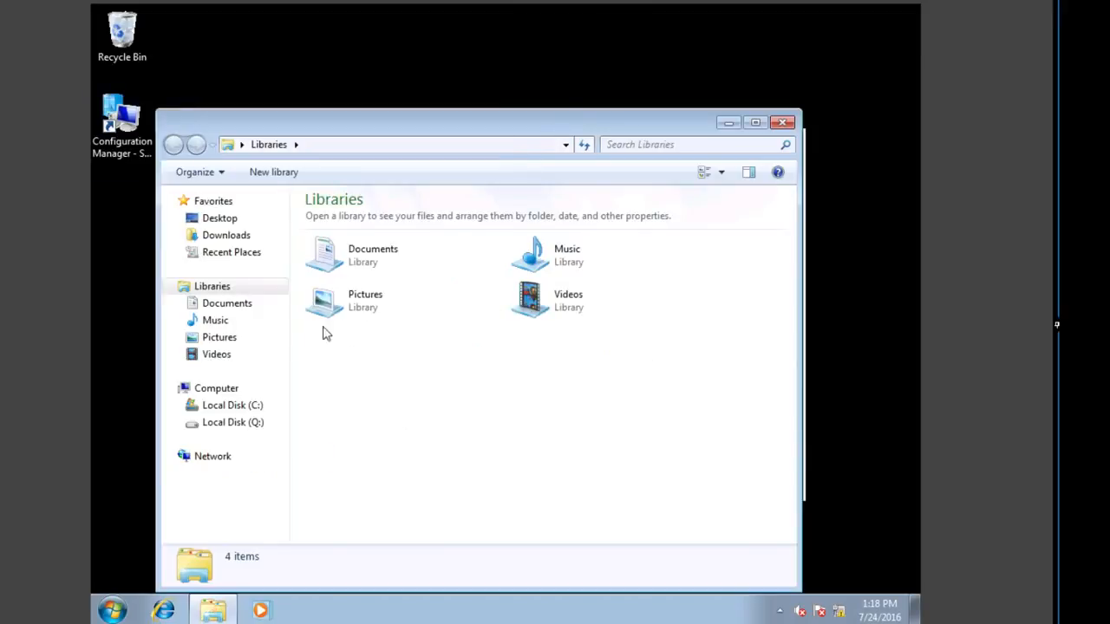
double_click(354, 248)
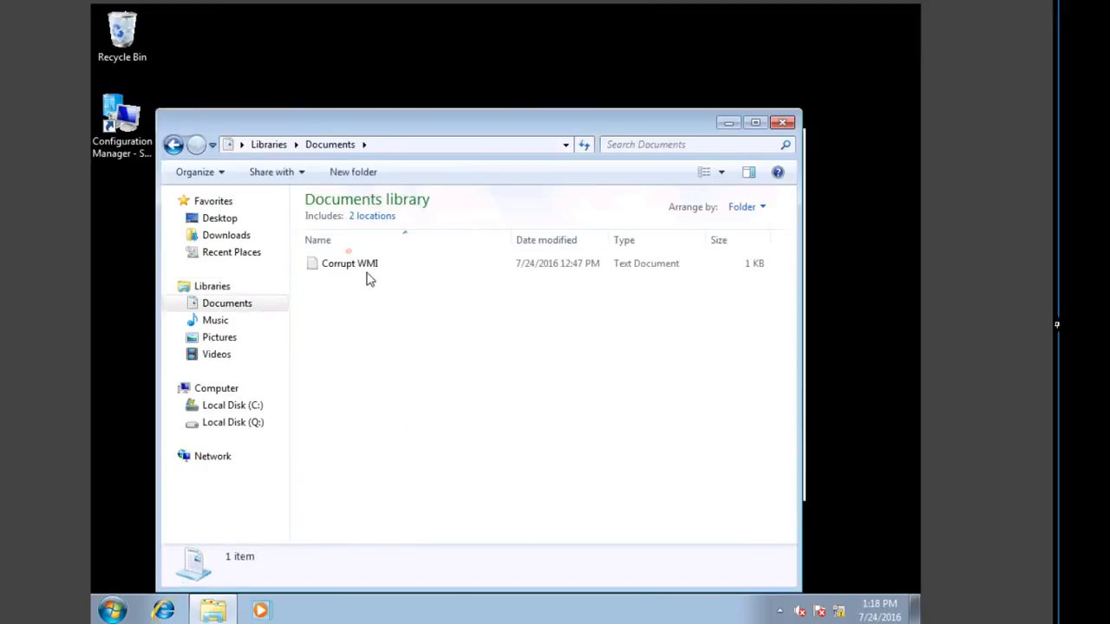
double_click(378, 264)
key("ctrl+a")
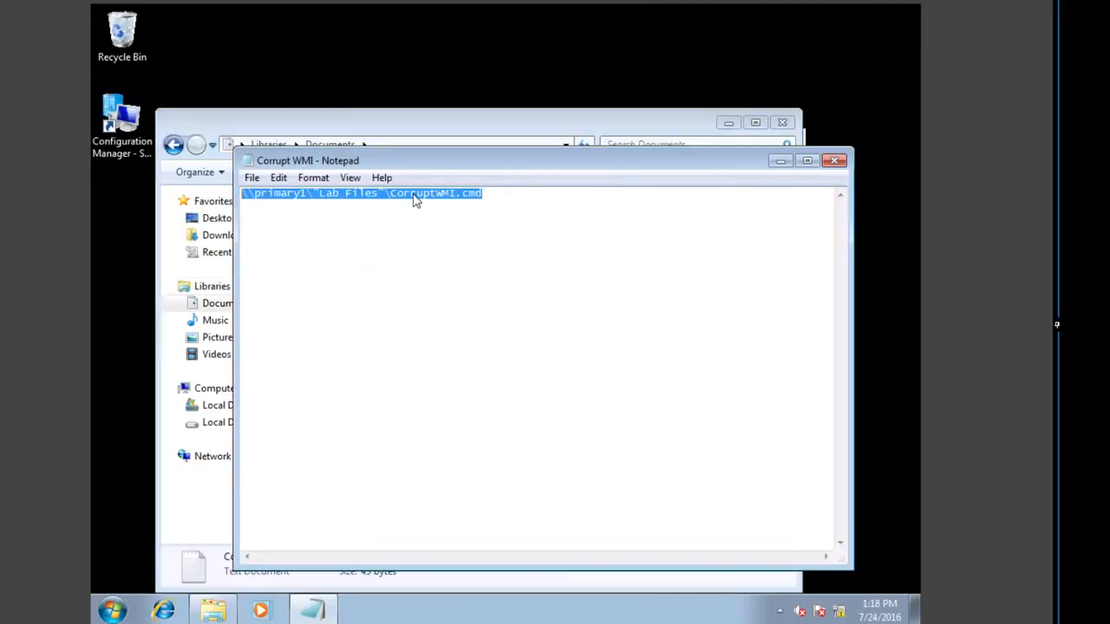
right_click(416, 196)
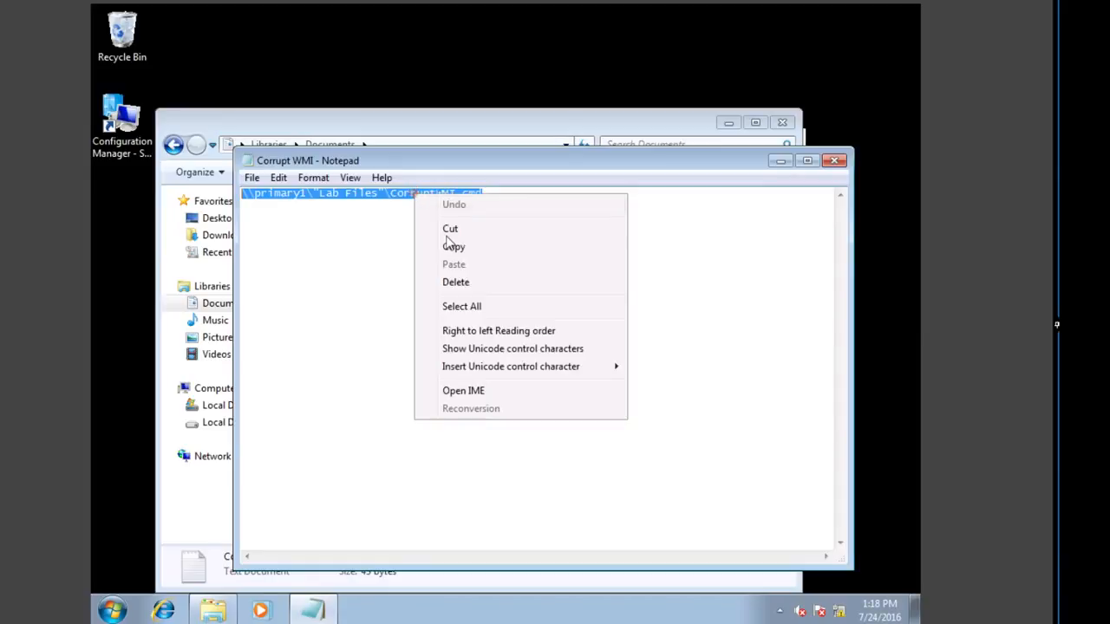
left_click(454, 246)
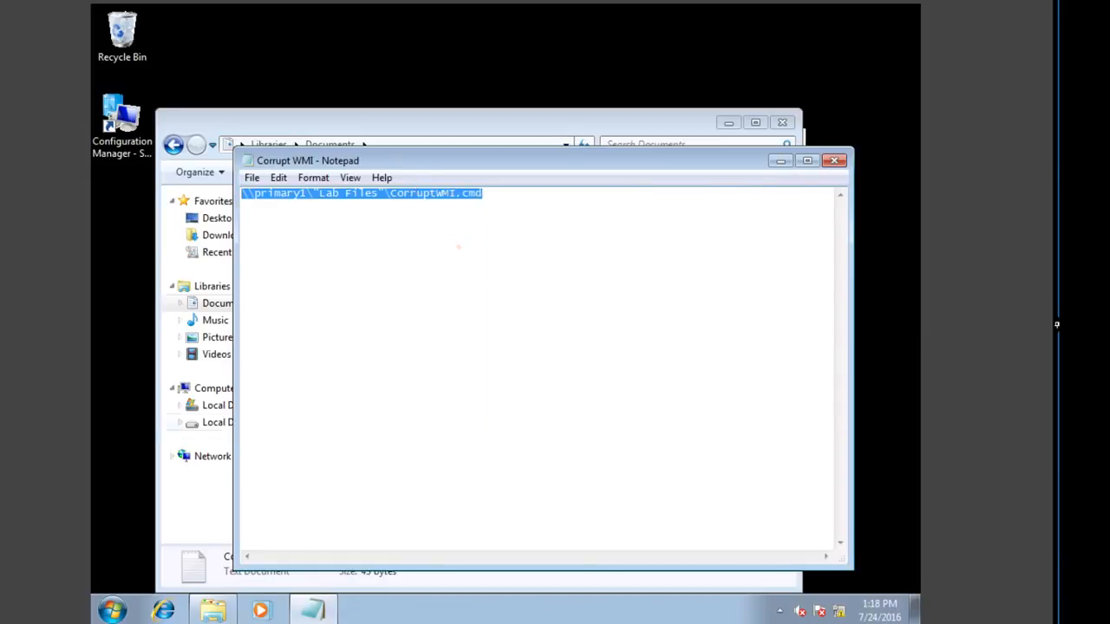
Step: Run the copied command \\primary1\"Lab Files"\CorruptWMI.cmd in a Command Prompt
left_click(111, 610)
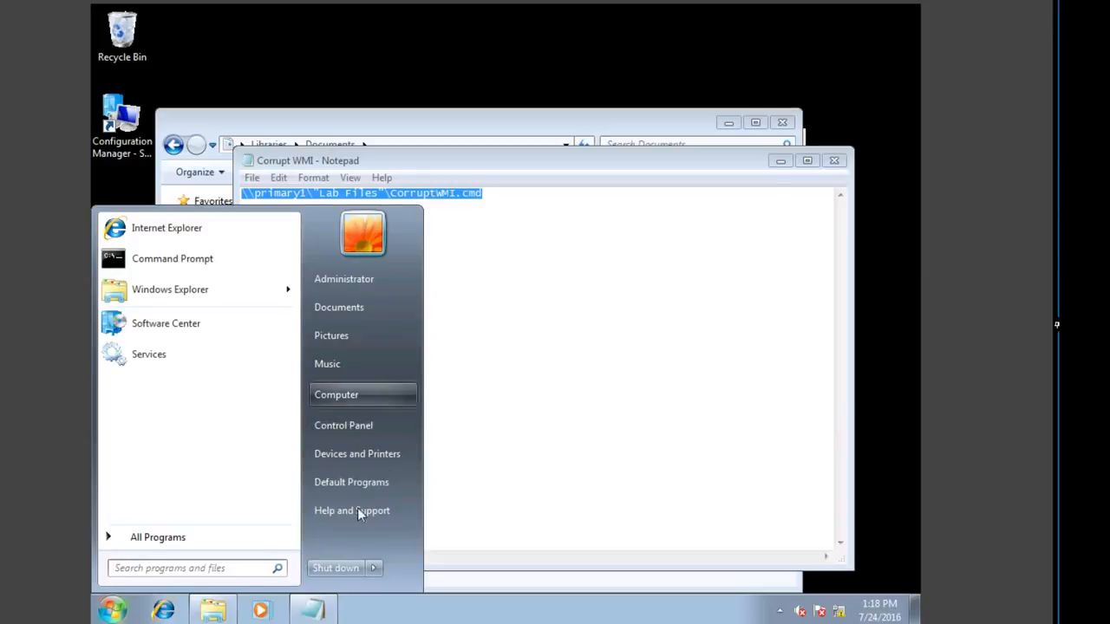
left_click(223, 568)
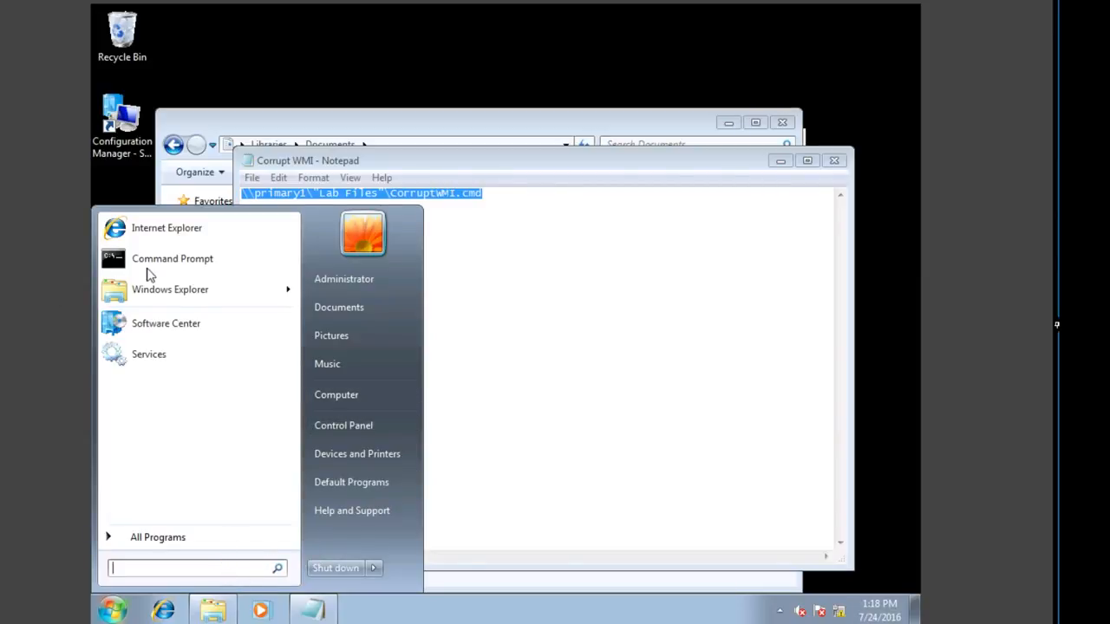
left_click(143, 258)
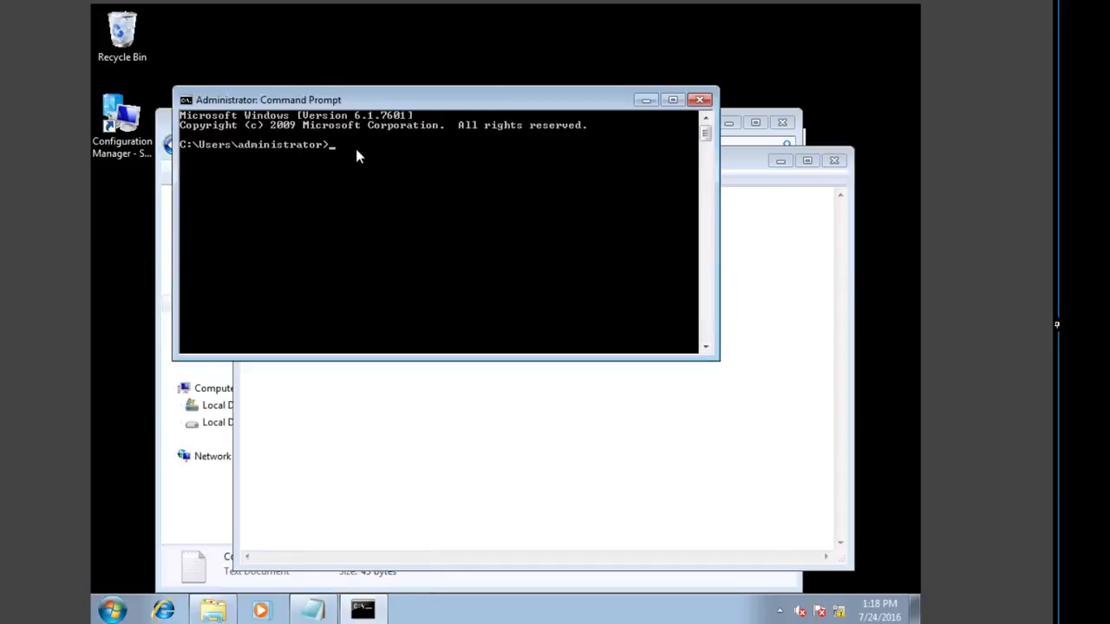
right_click(356, 150)
left_click(405, 197)
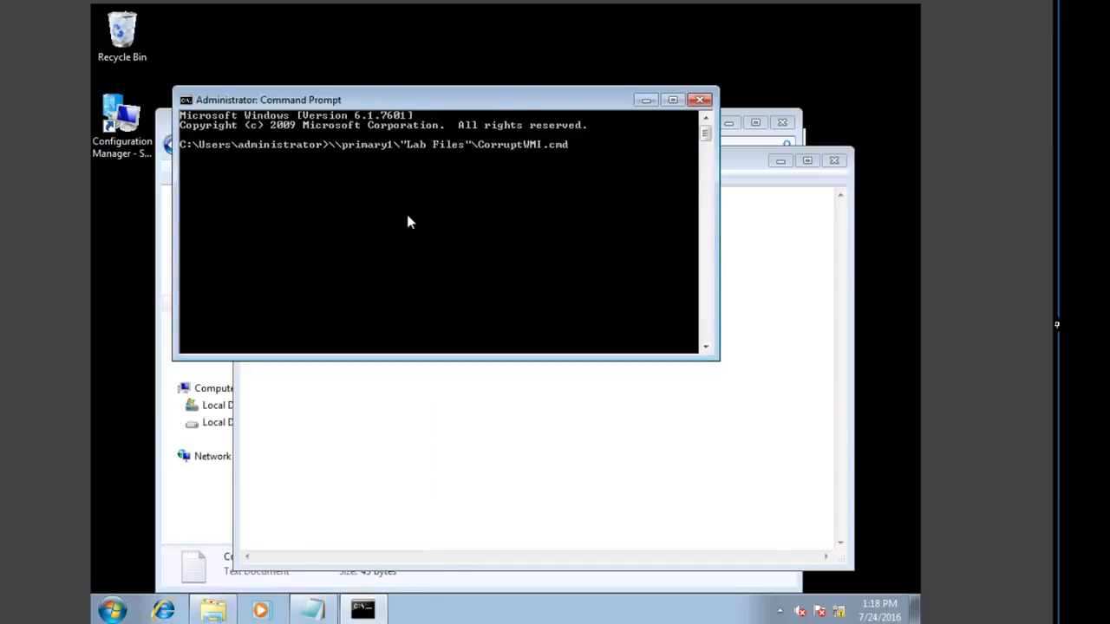
key("Return")
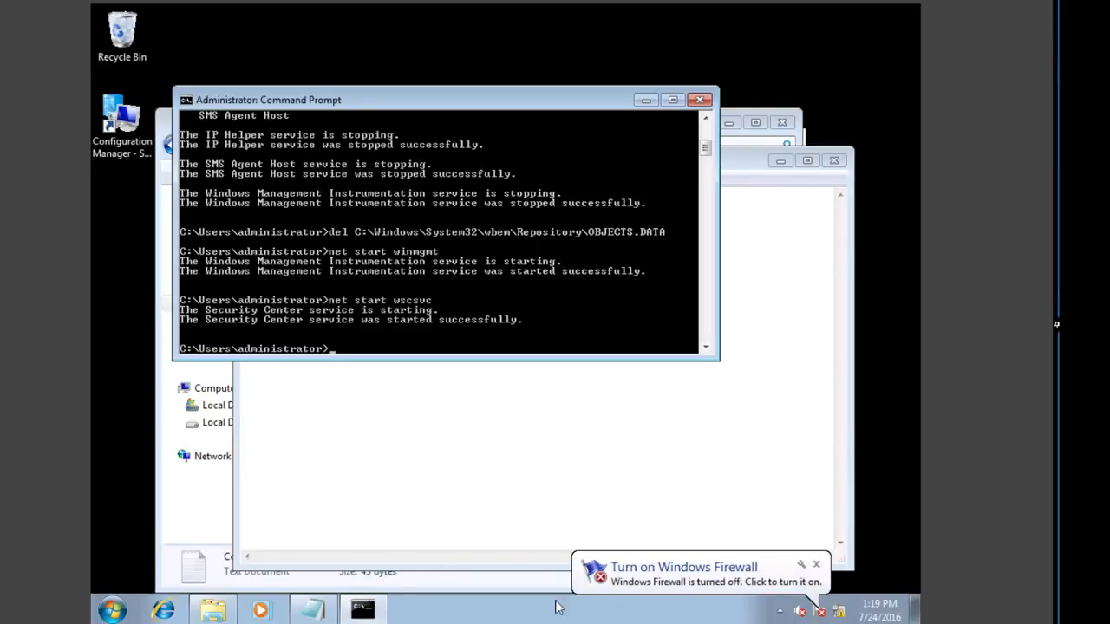
Step: Check the status and startup type of the SMS Agent Host service in Services, and close the console
left_click(111, 610)
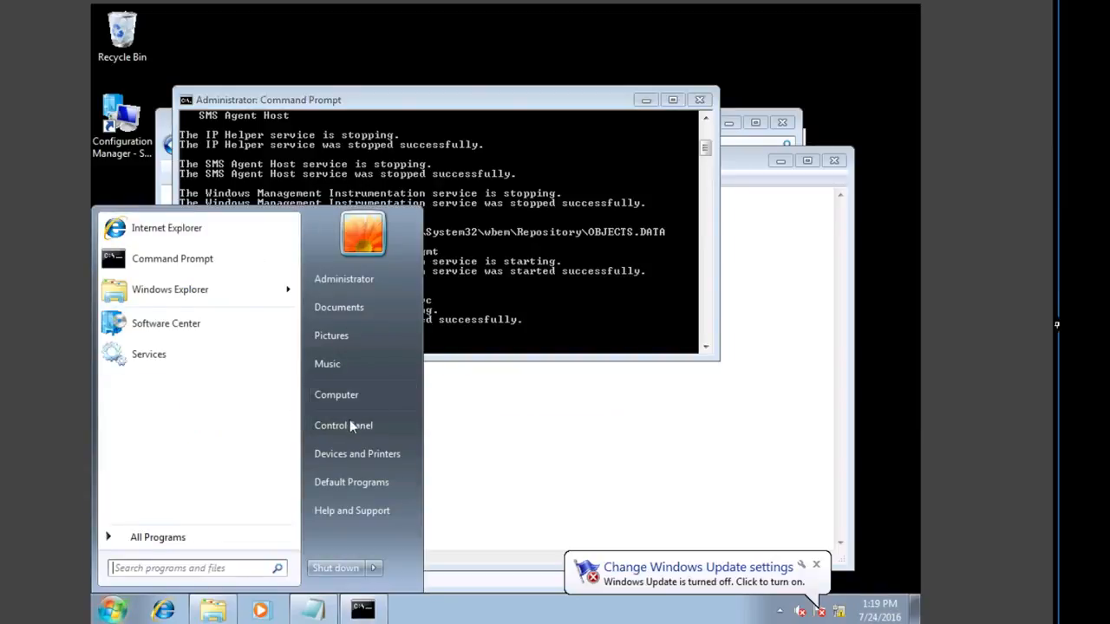
left_click(137, 357)
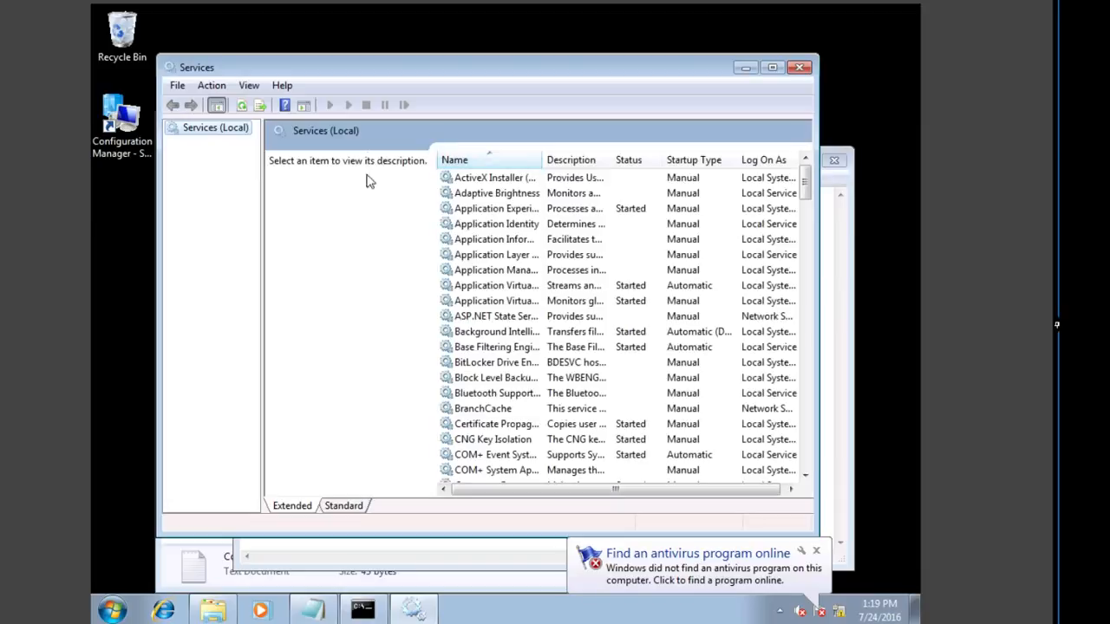
left_click(499, 193)
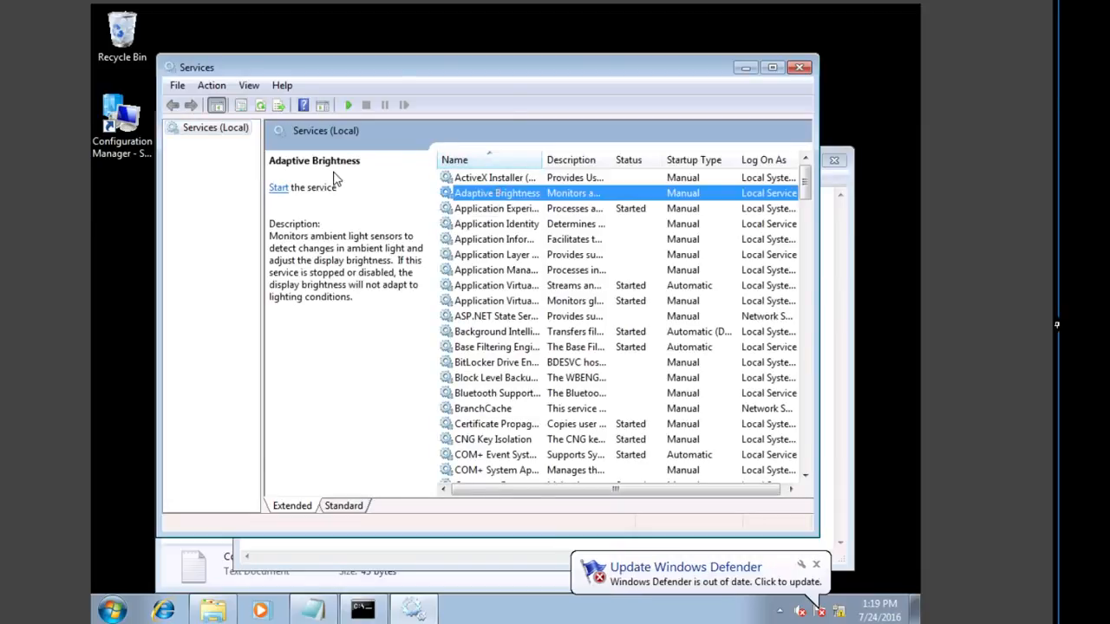
key("s")
key("s")
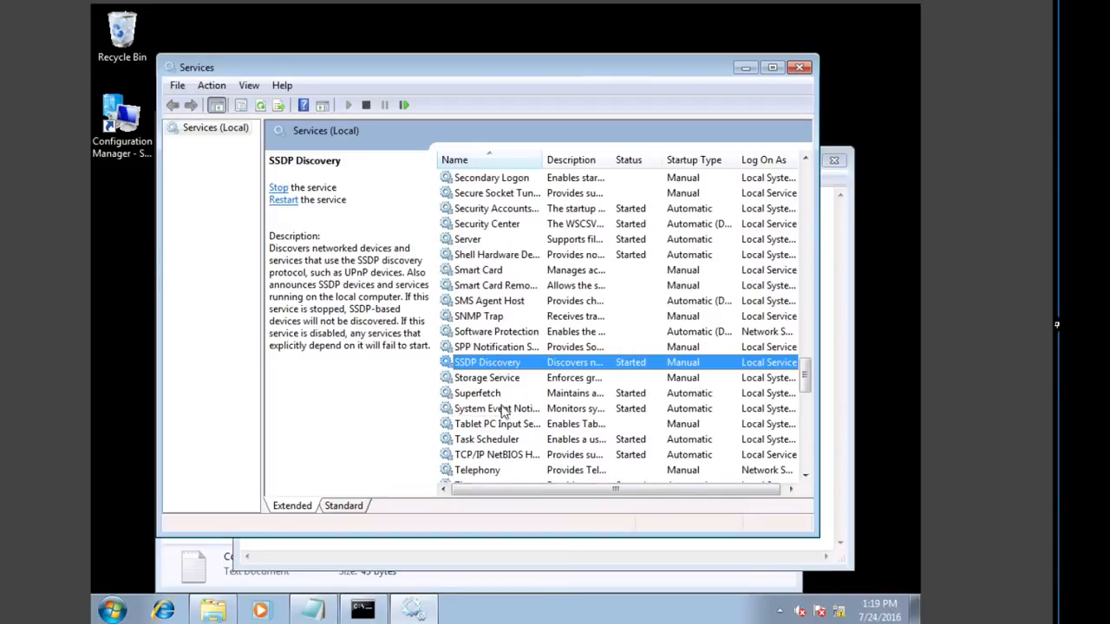
left_click(713, 303)
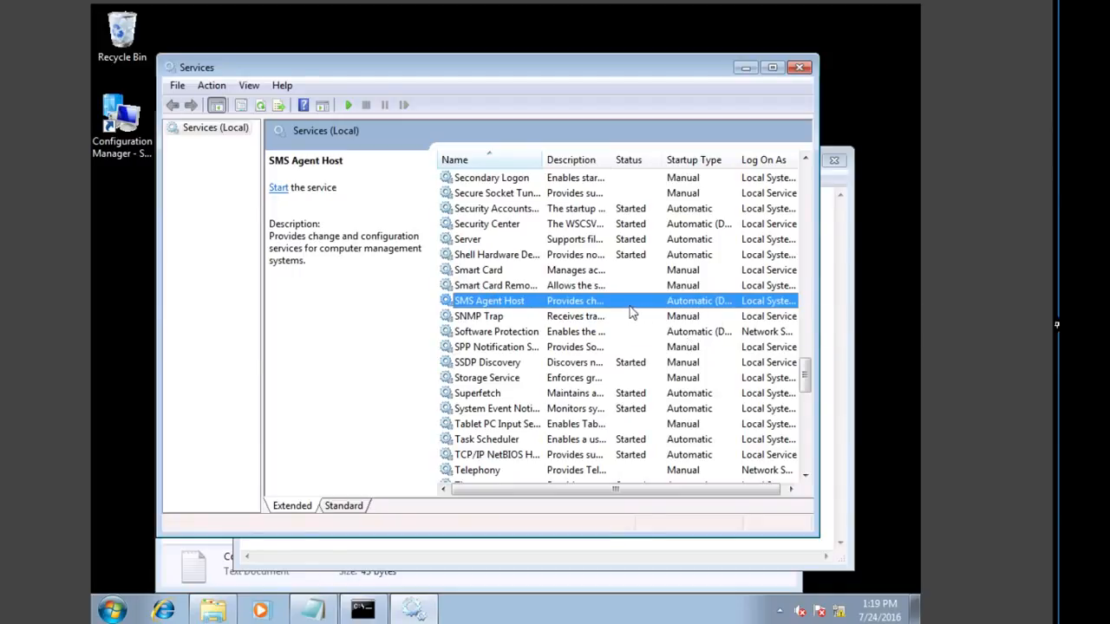
left_click(799, 69)
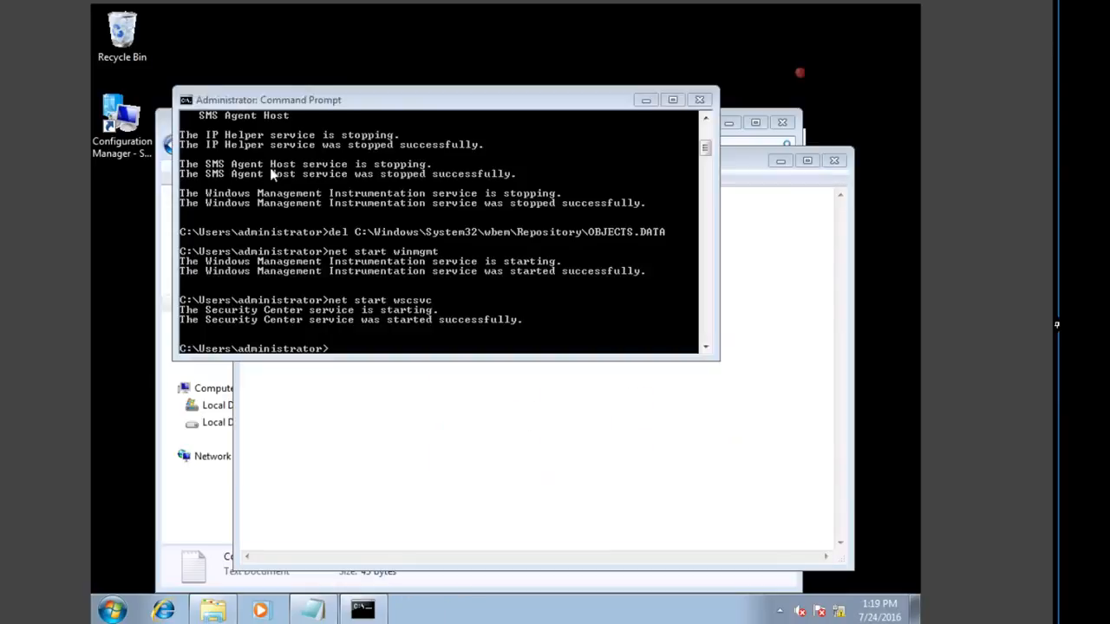
Step: Close the Command Prompt, Corrupt WMI document and Documents windows, and open the Configuration Manager client properties
left_click(703, 100)
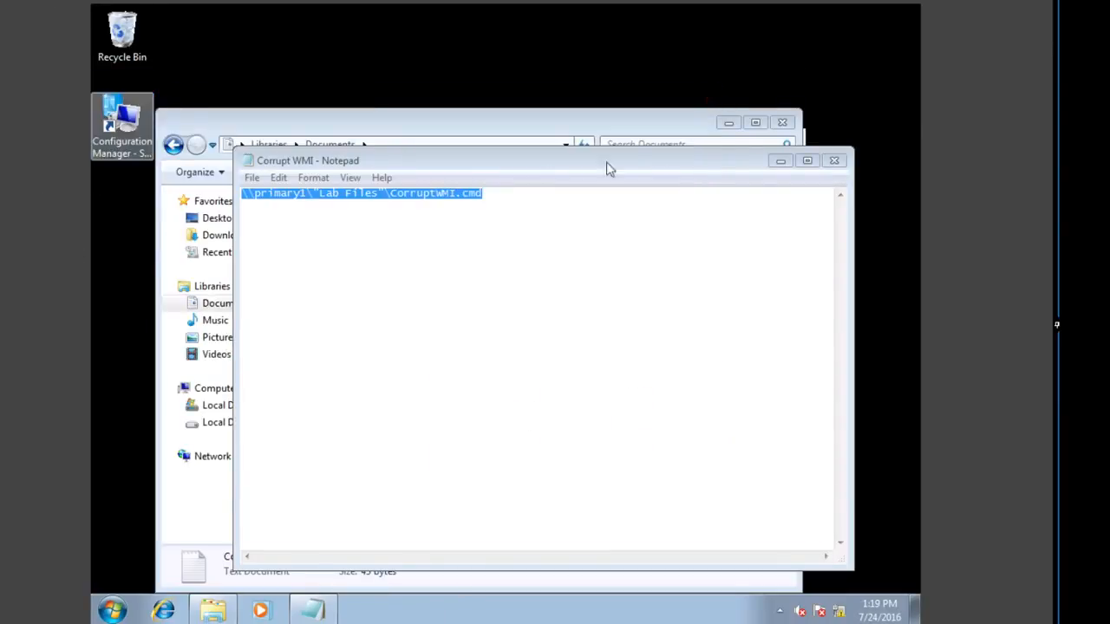
left_click(835, 161)
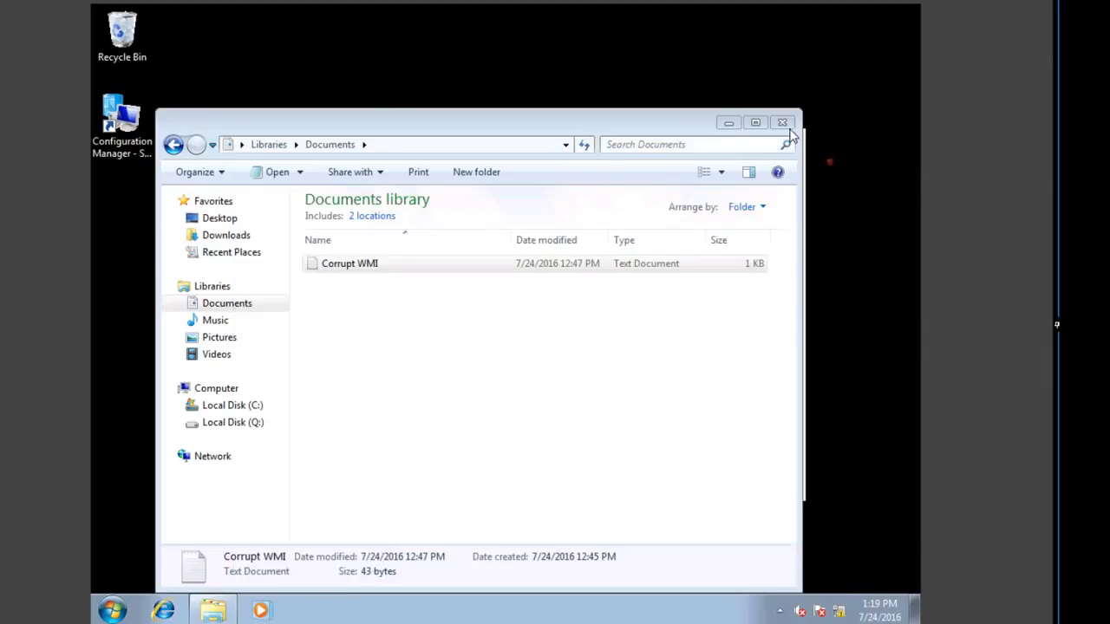
left_click(783, 122)
double_click(121, 120)
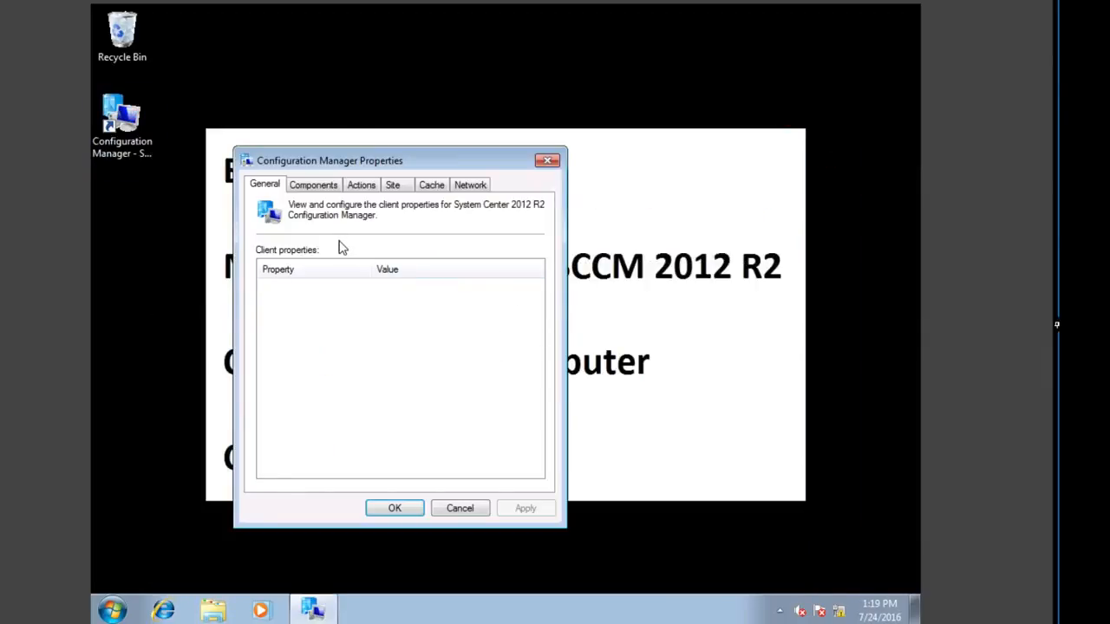
Step: Check the Components, Actions, Site, Cache and Network pages of the client properties, and return to the General page
left_click(324, 184)
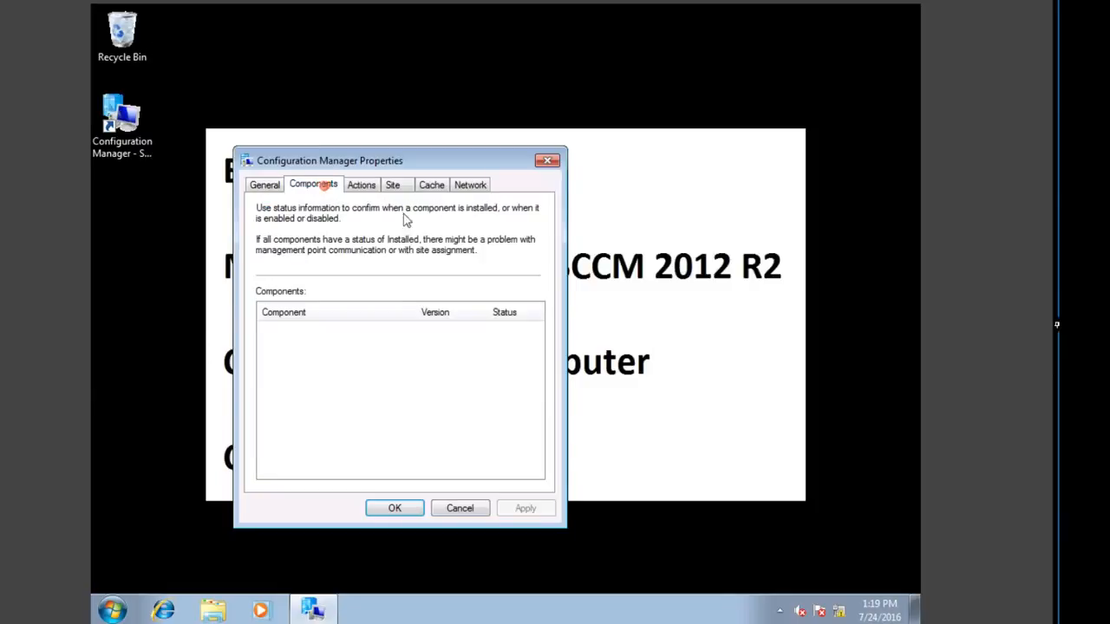
left_click(369, 185)
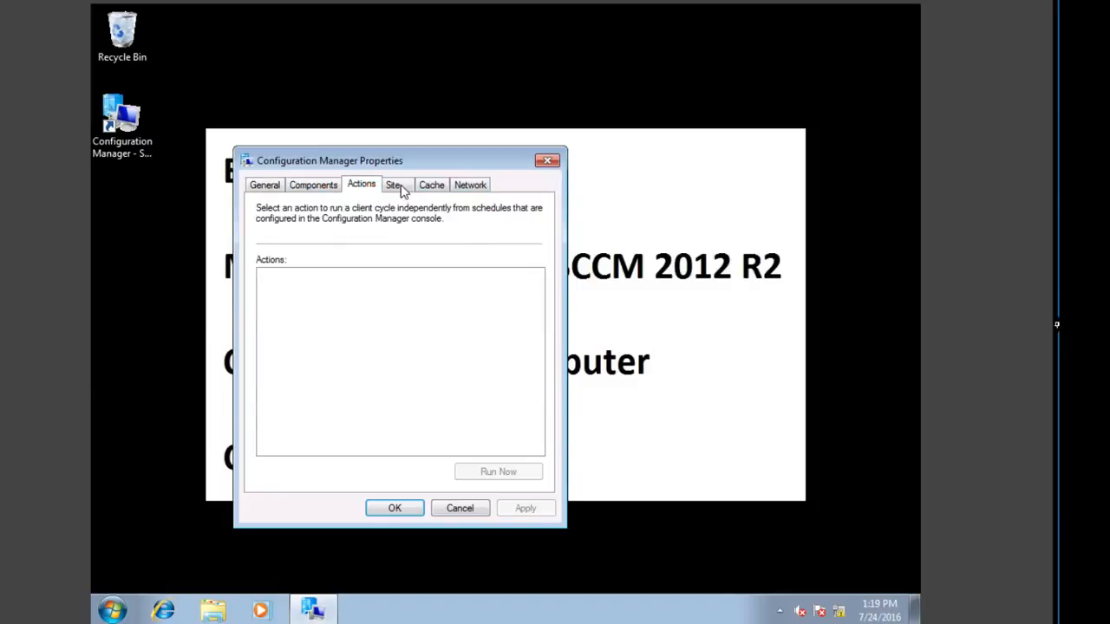
left_click(397, 185)
left_click(433, 186)
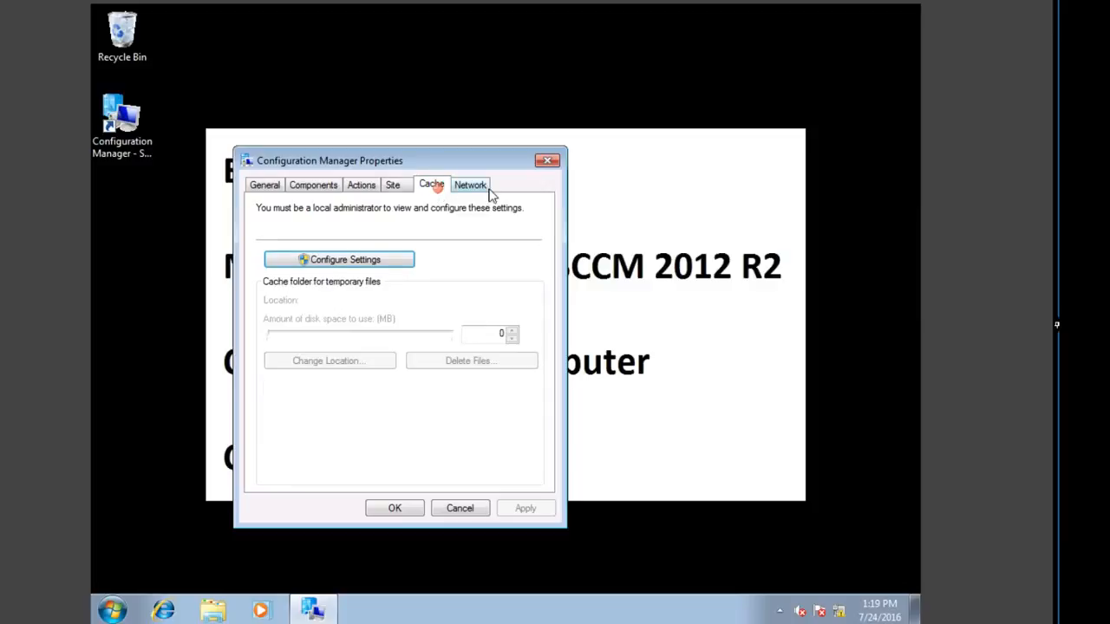
left_click(488, 185)
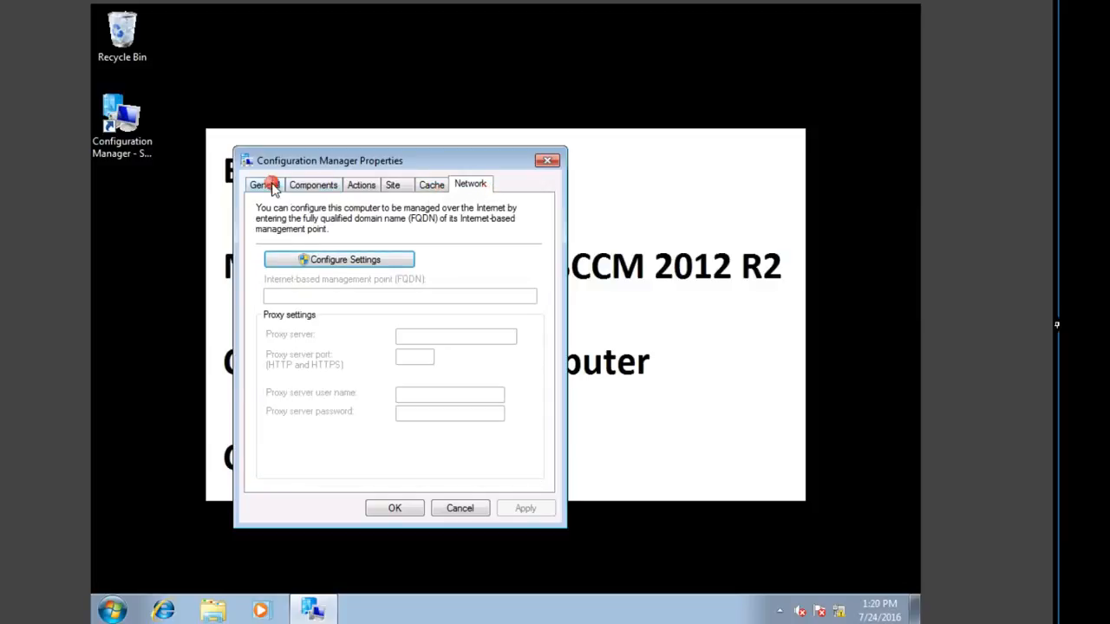
left_click(266, 184)
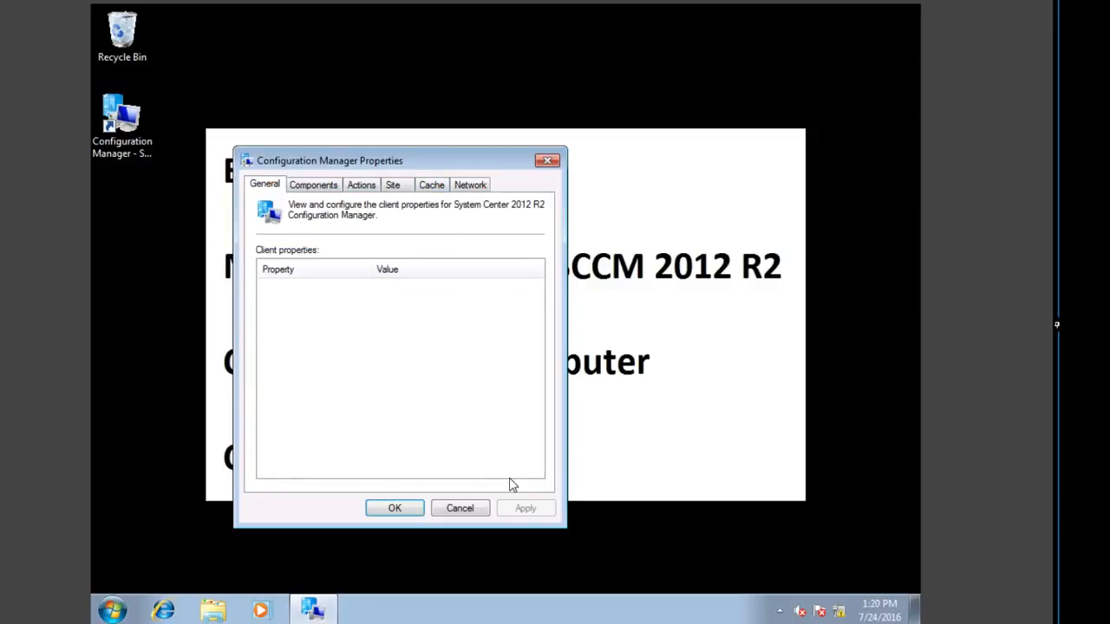
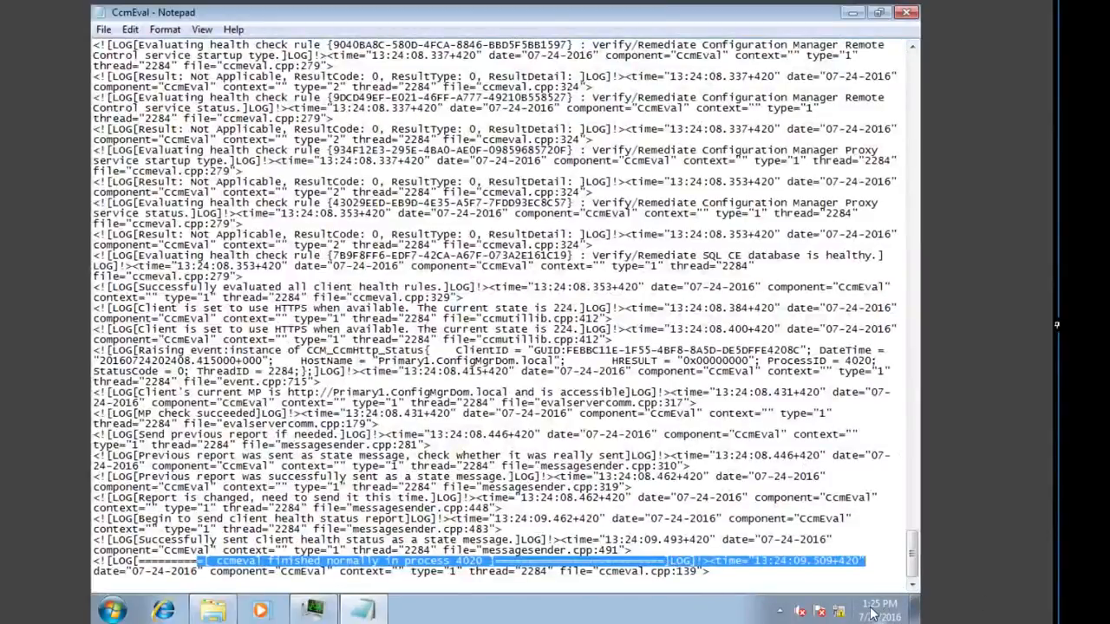
Step: Close the CcmEval log, the CCM Logs folder window and Windows Task Manager
mouse_move(879, 607)
left_click(909, 11)
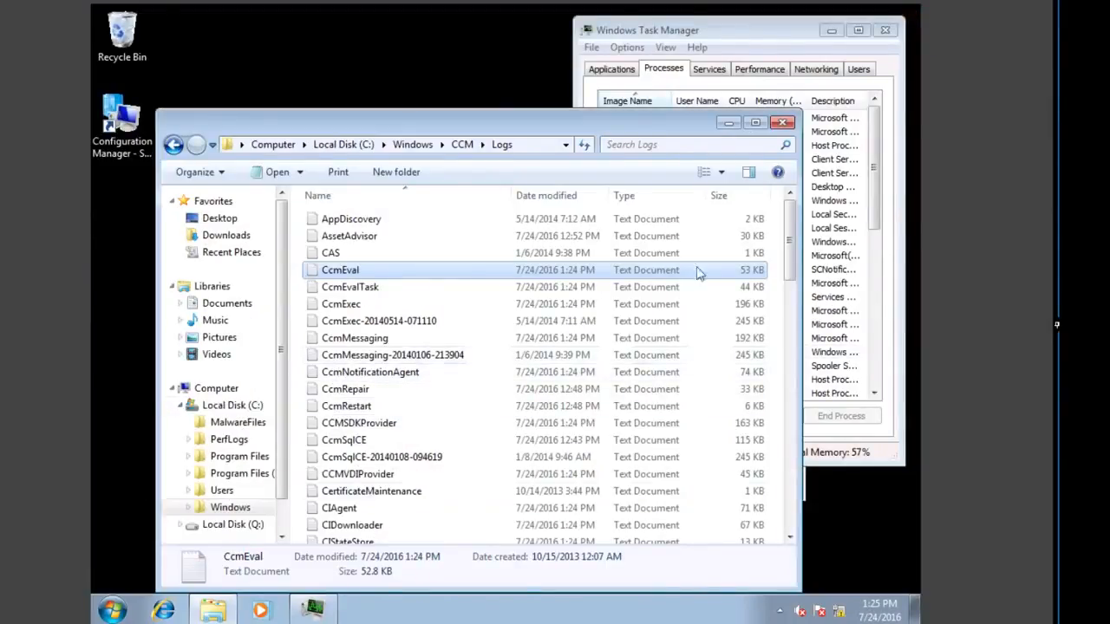
left_click(817, 132)
right_click(769, 132)
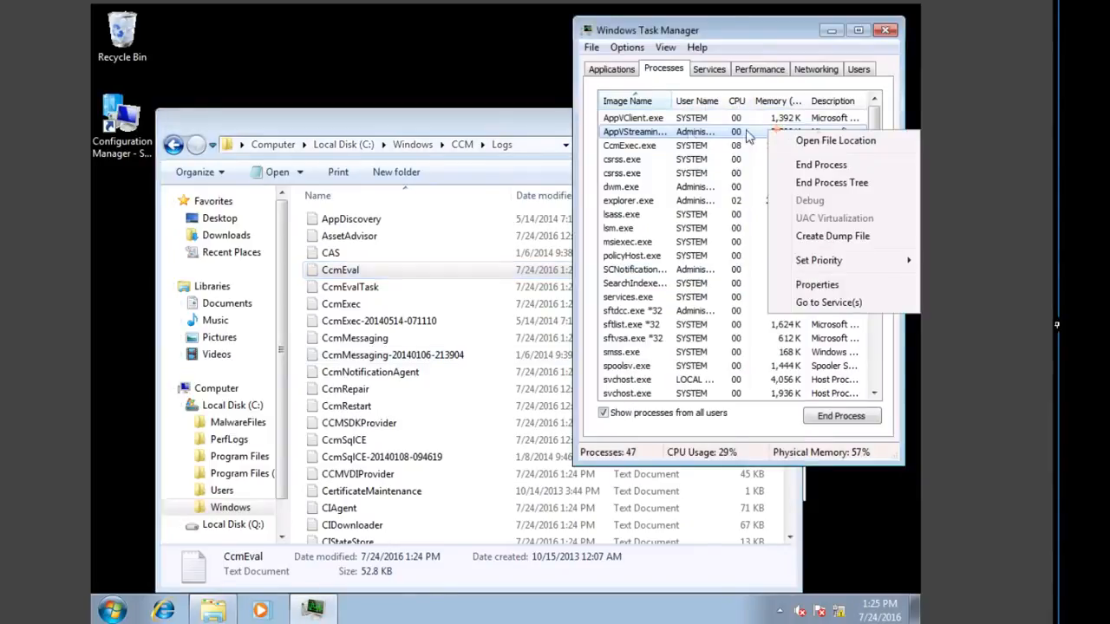
left_click(547, 115)
left_click(745, 100)
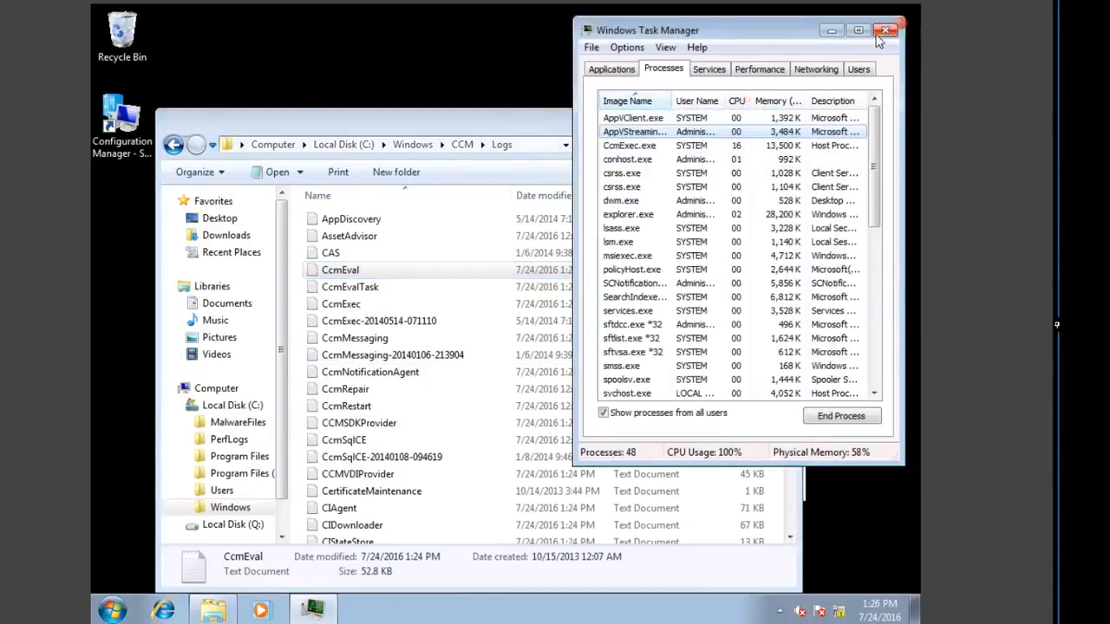
left_click(886, 32)
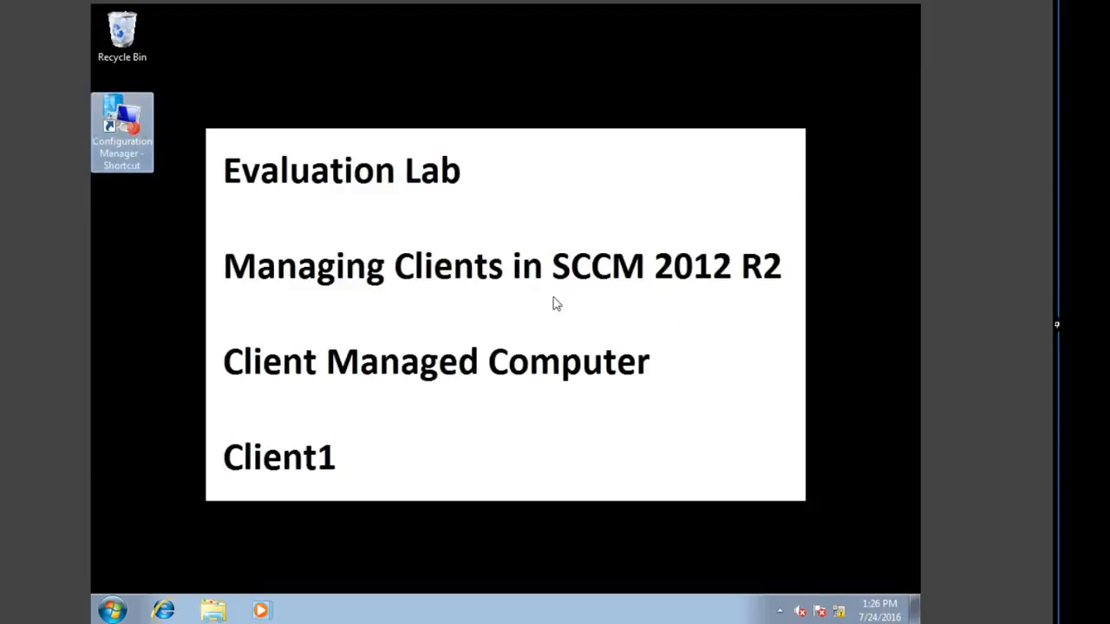
Step: Open the Configuration Manager client properties, widen the Property column, and check the assigned management point and site code
left_click(556, 389)
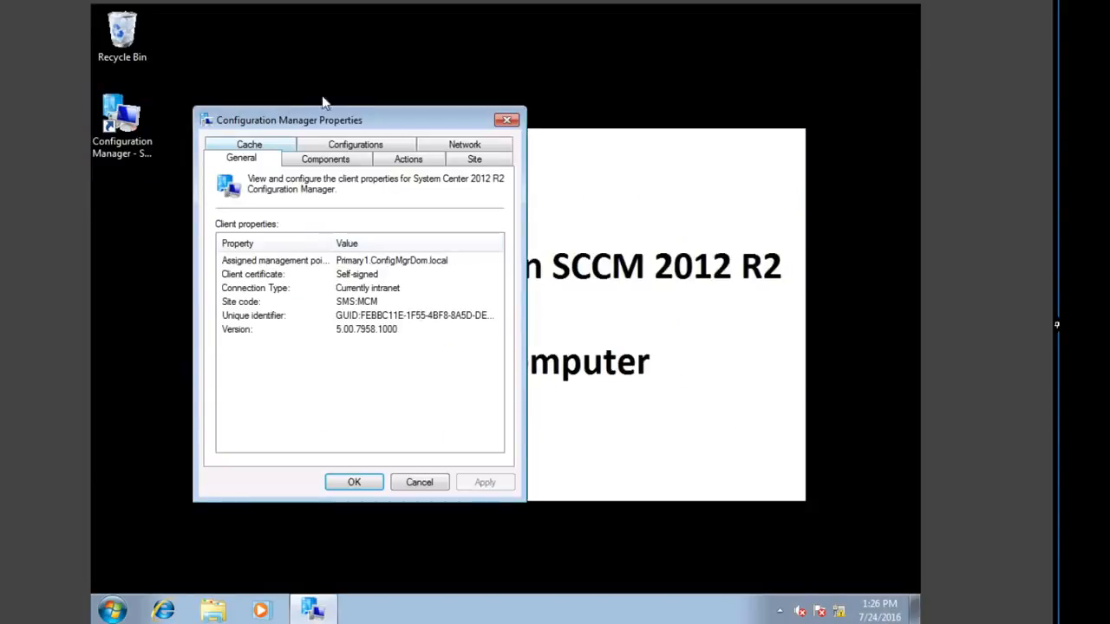
left_click_drag(386, 115, 425, 76)
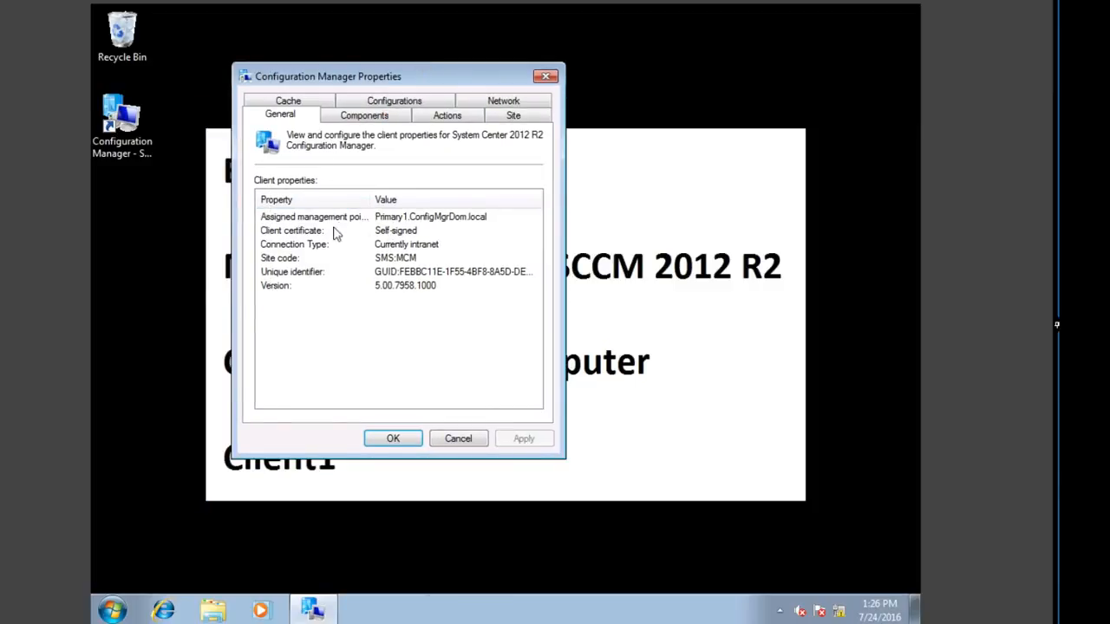
left_click(394, 259)
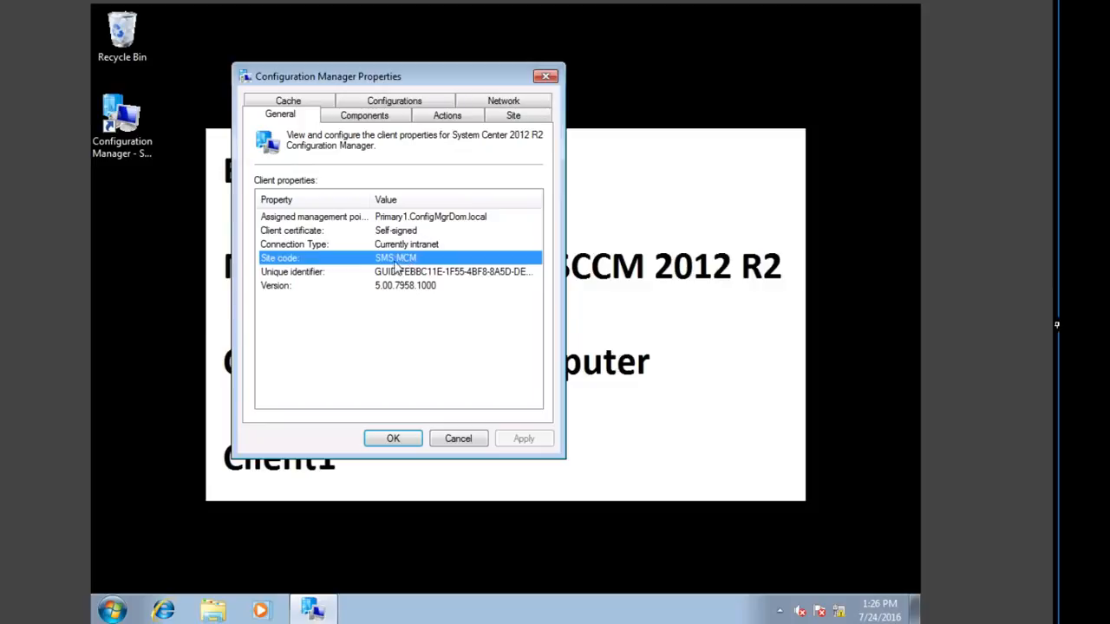
left_click(346, 217)
left_click(385, 258)
left_click(363, 216)
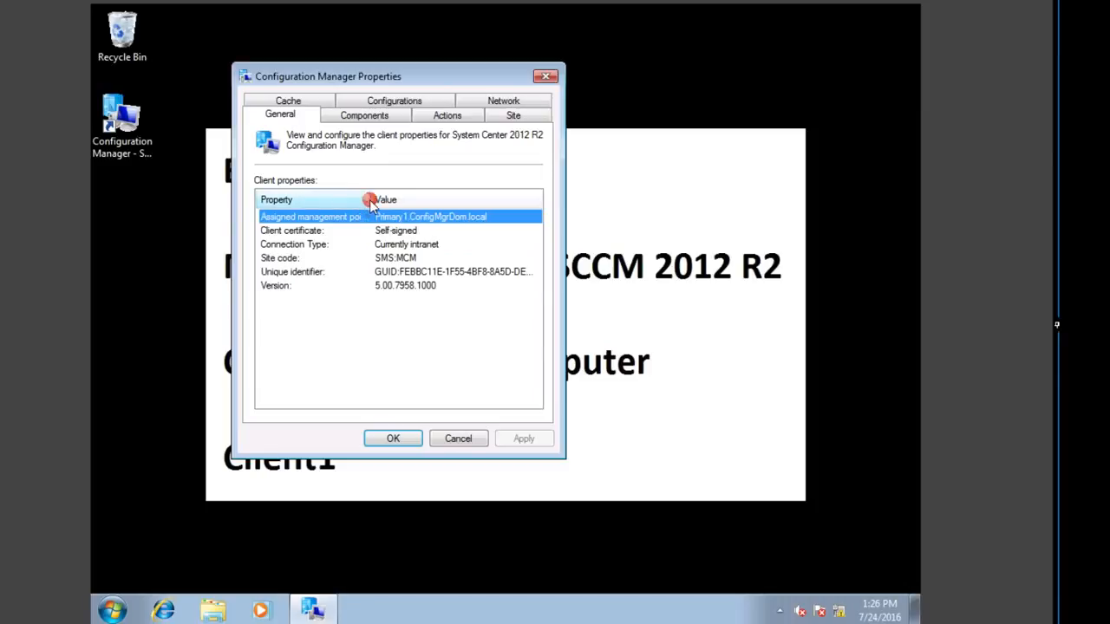
left_click_drag(371, 201, 425, 199)
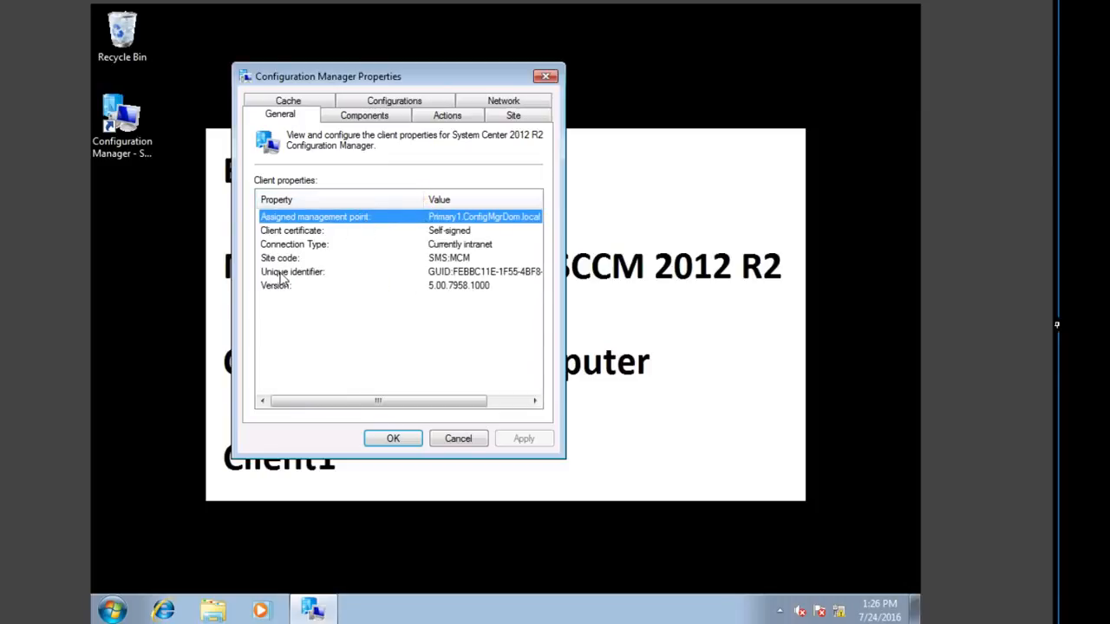
left_click(543, 258)
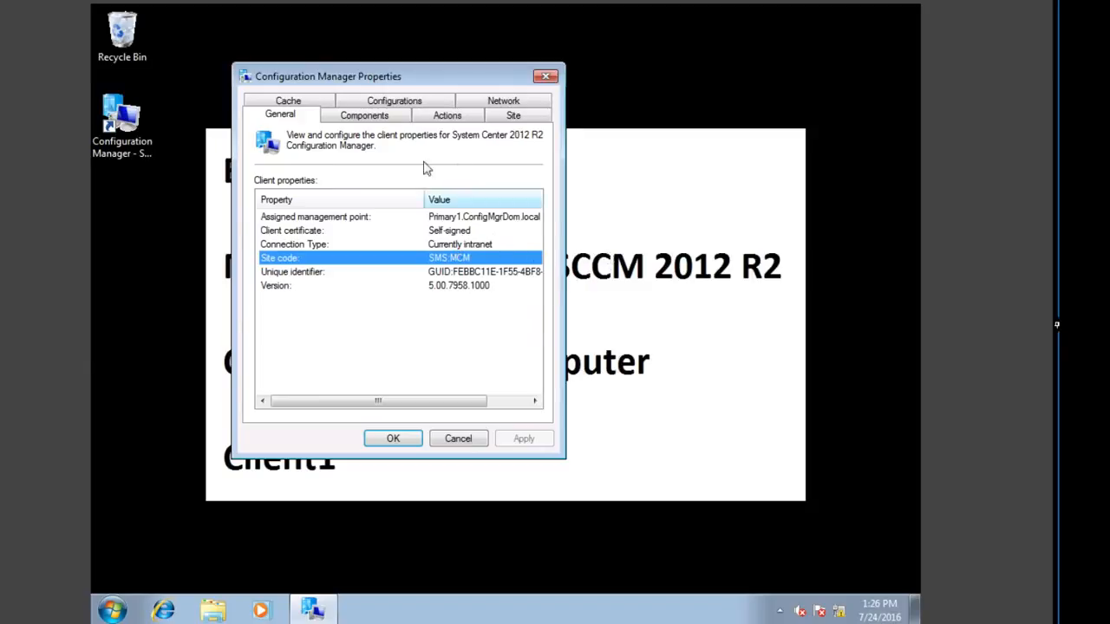
Step: Review the client's components and its available actions, and close the properties without changes
left_click(377, 122)
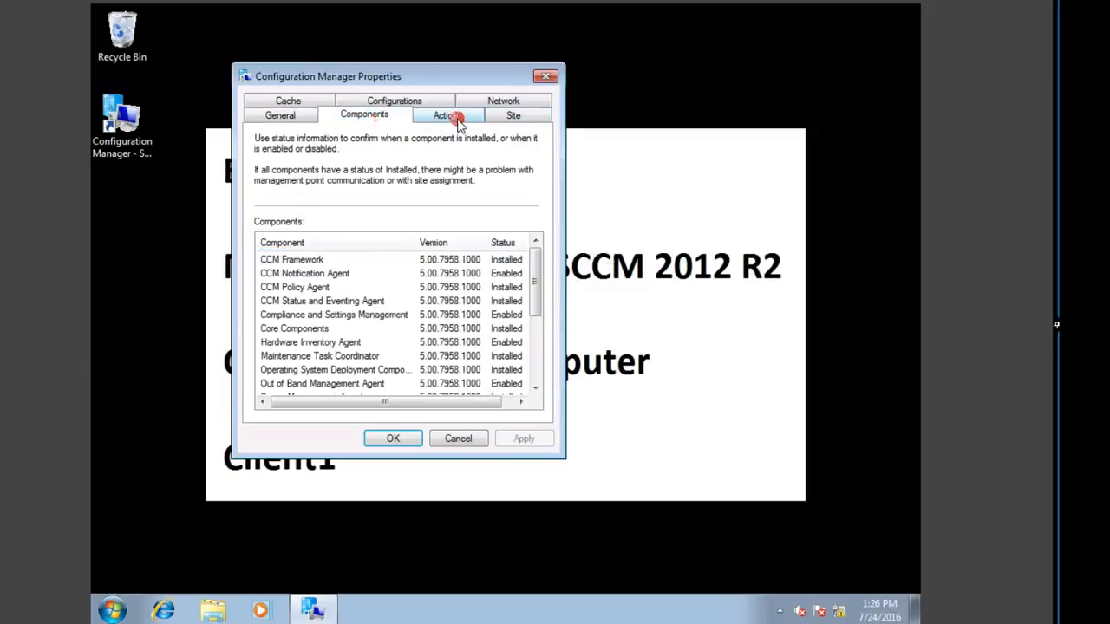
left_click(458, 120)
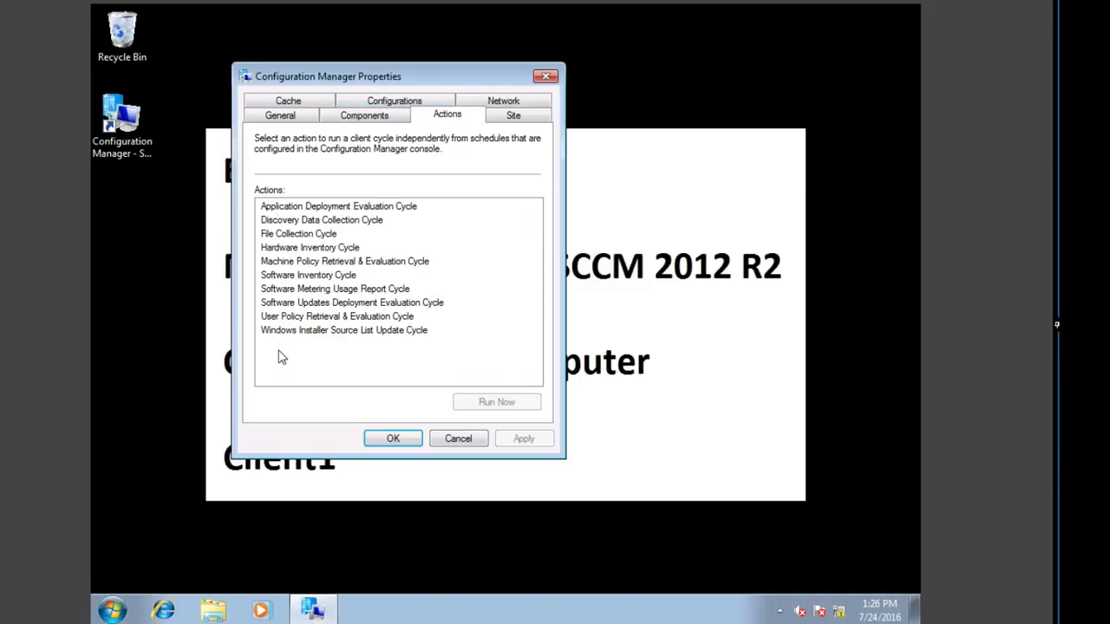
left_click(318, 221)
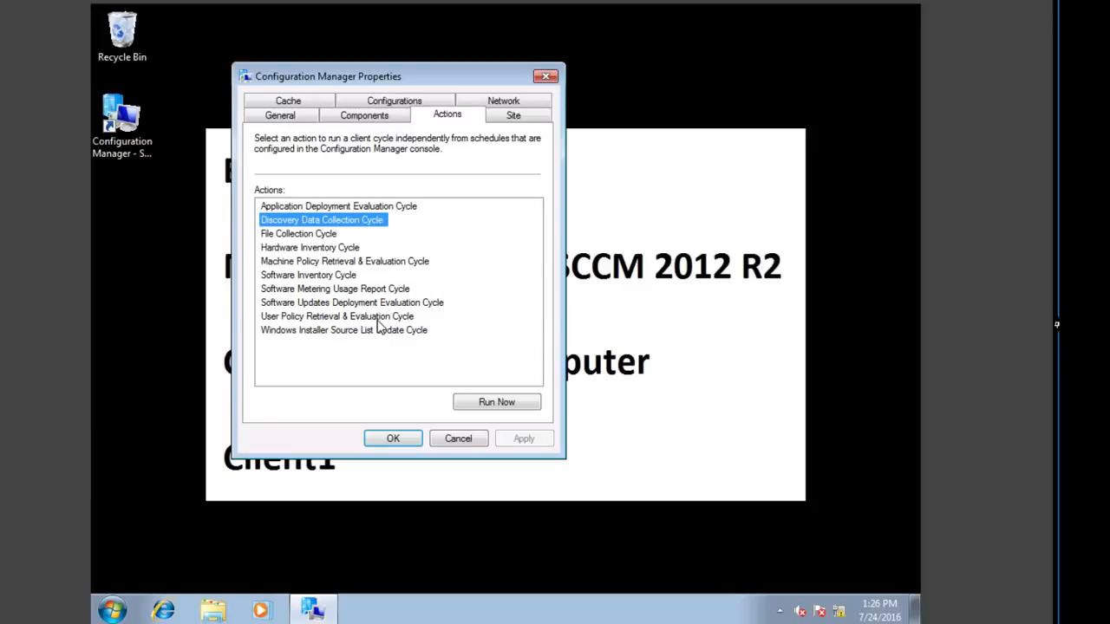
left_click(456, 439)
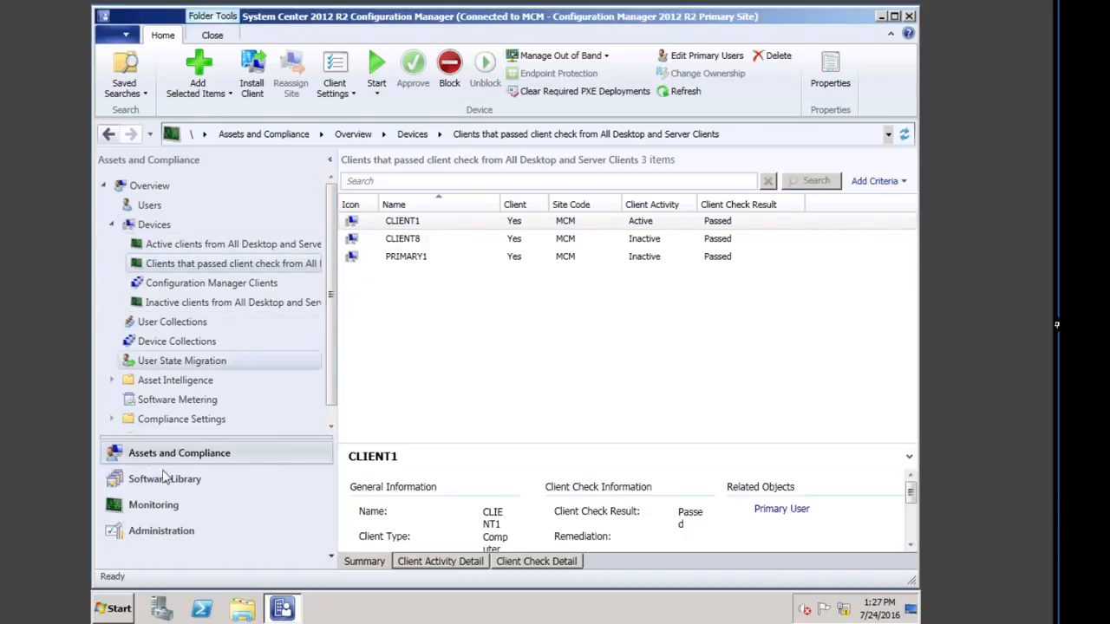
Step: Switch to the Configuration Manager console on the site server and reload the list of clients that passed client check
left_click(403, 221)
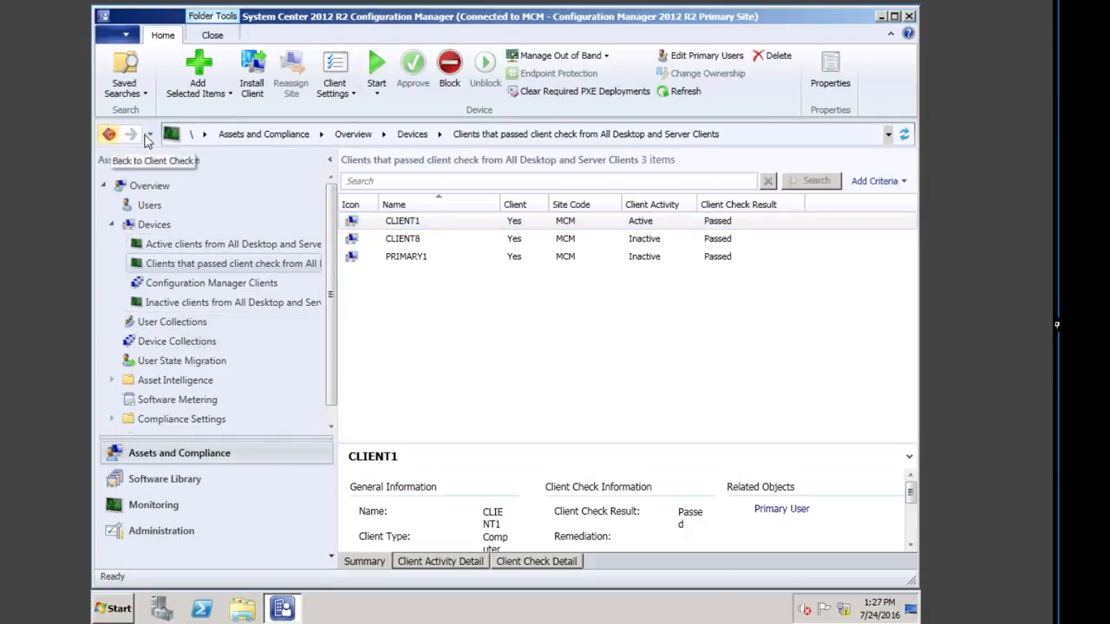
left_click(110, 135)
left_click(130, 134)
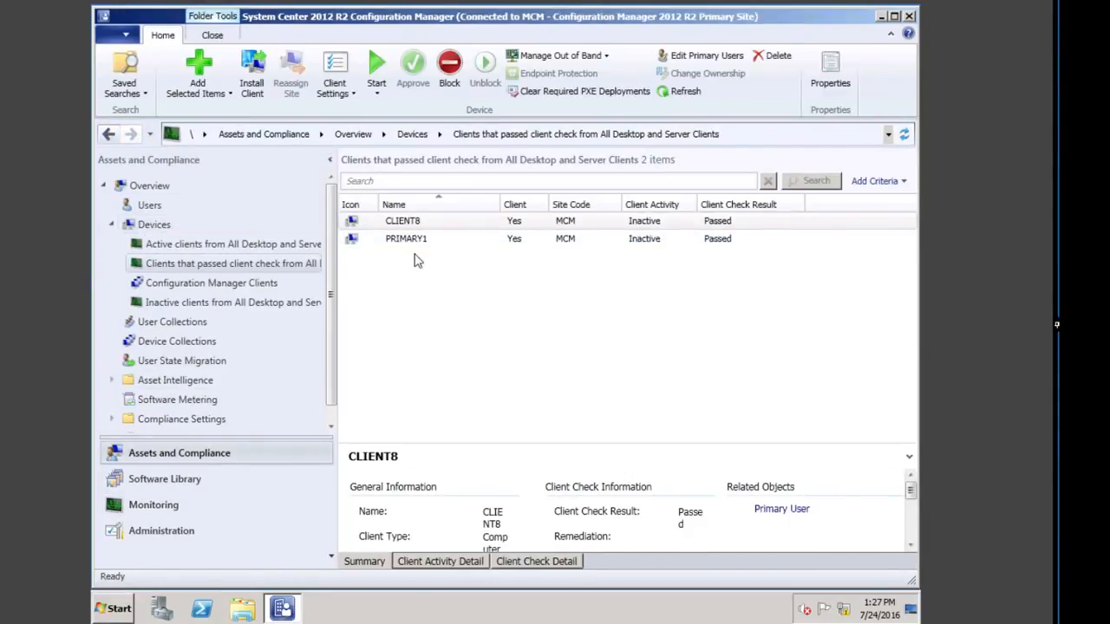
Step: Open CLIENT1's properties from Configuration Manager Clients, examine the full Agent Time (UTC) values by resizing the columns, and close the properties
left_click(221, 286)
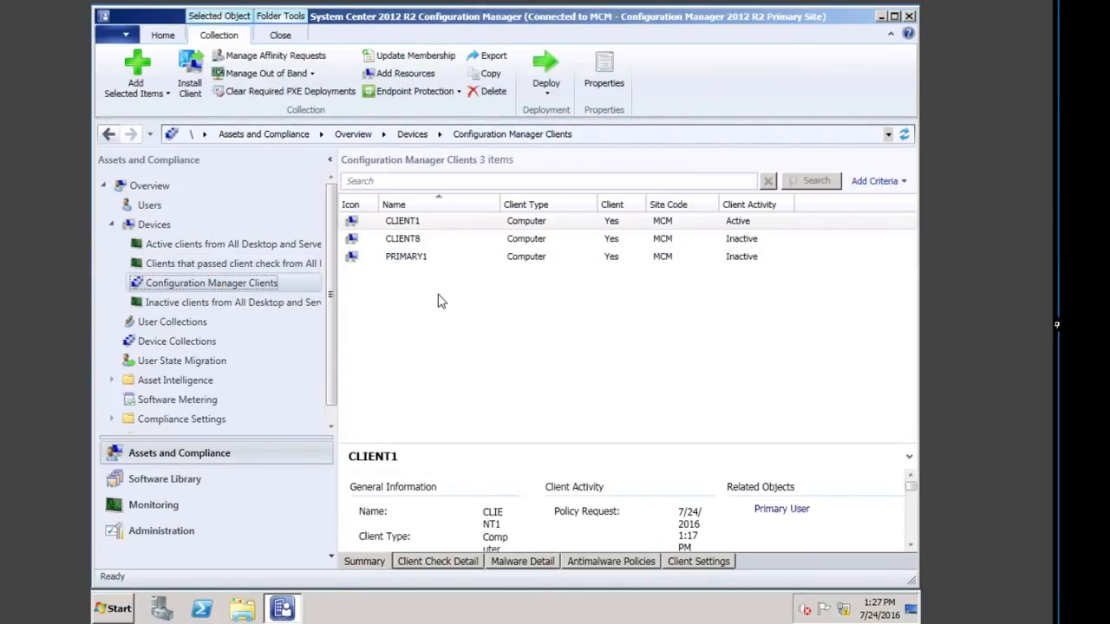
left_click(417, 222)
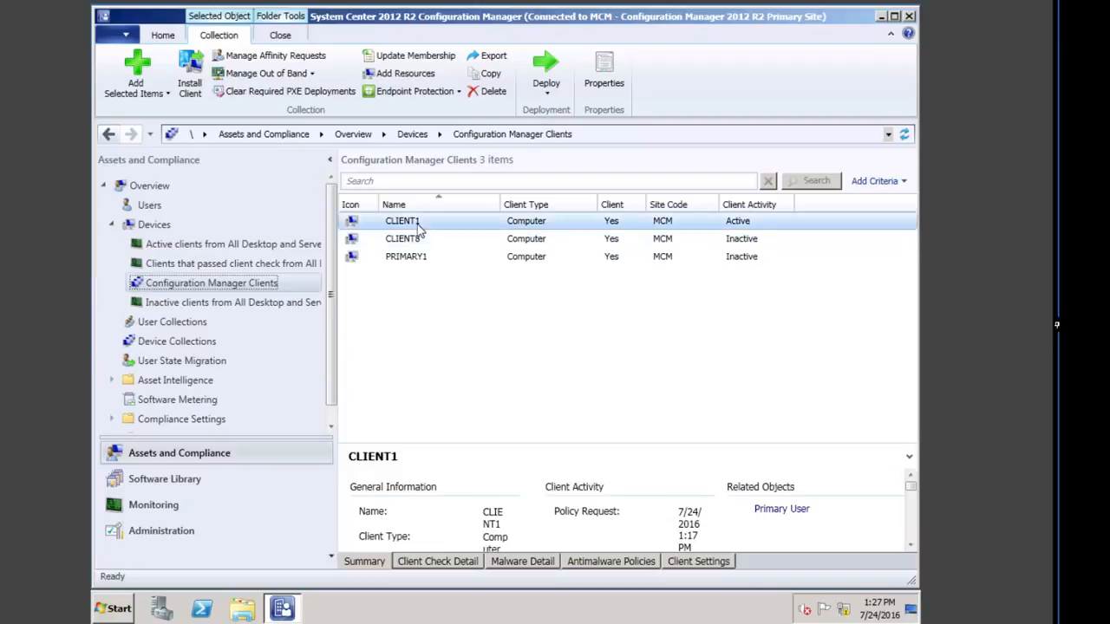
right_click(422, 228)
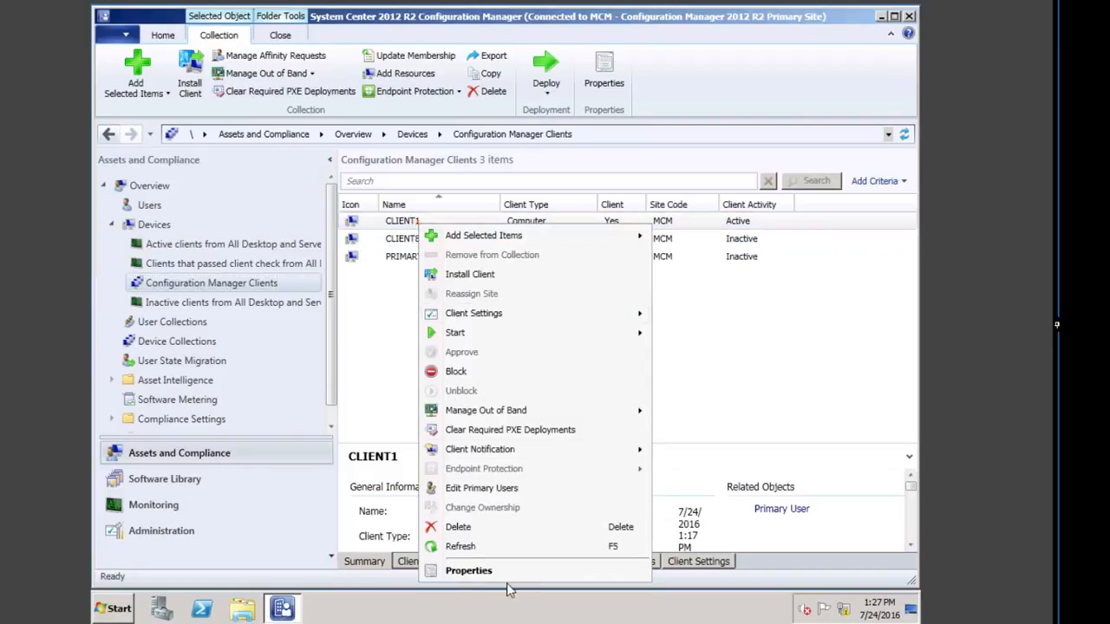
left_click(469, 571)
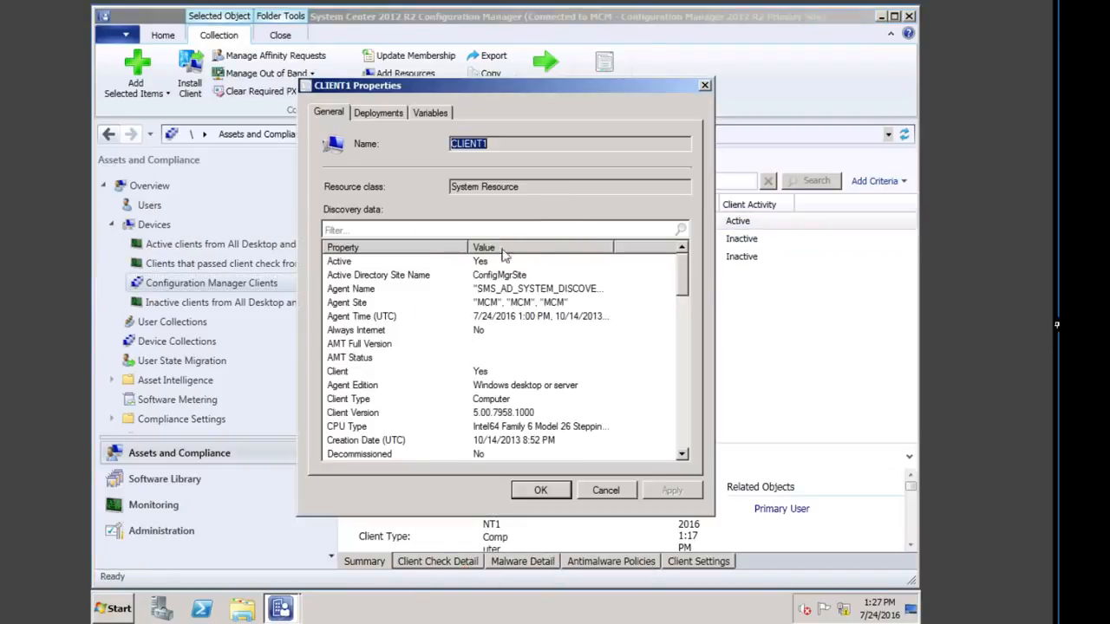
left_click(356, 317)
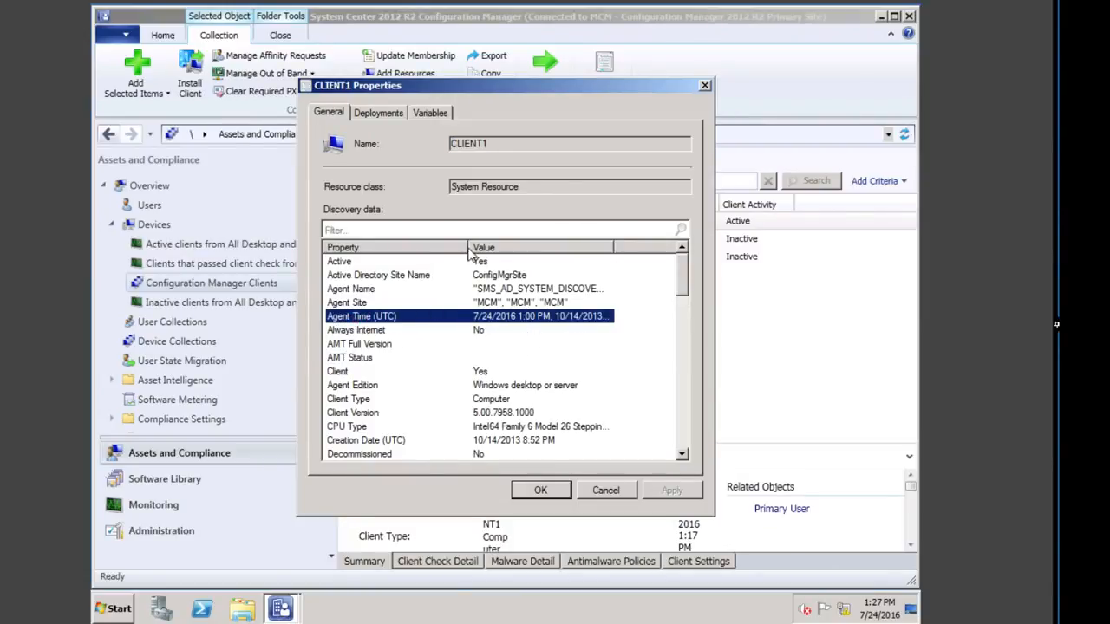
left_click_drag(469, 251, 364, 250)
left_click_drag(511, 248, 656, 248)
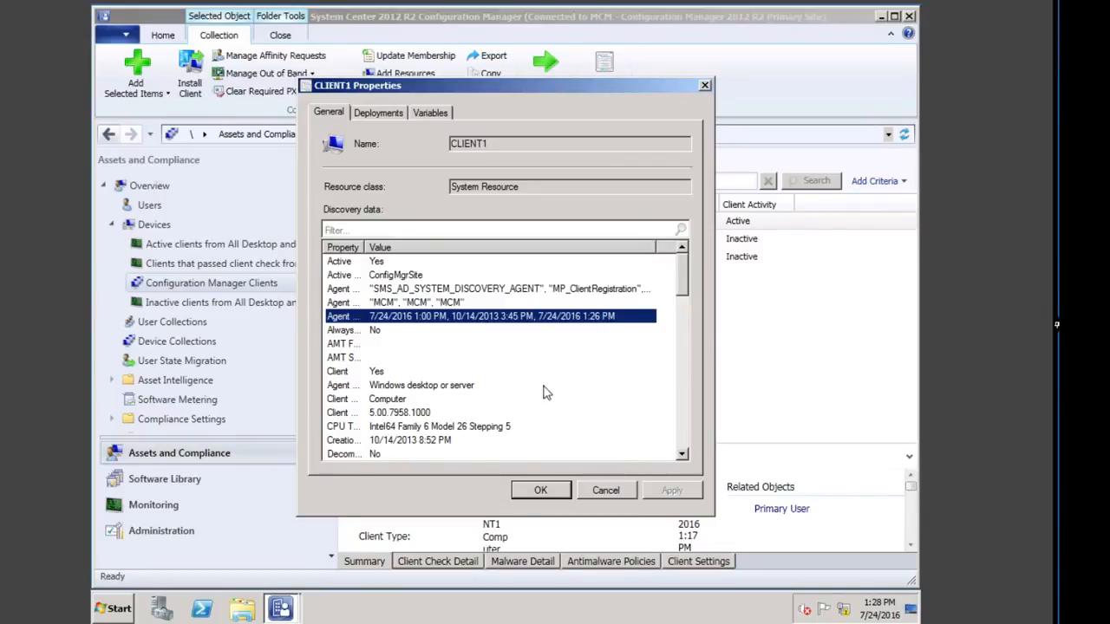
left_click(607, 490)
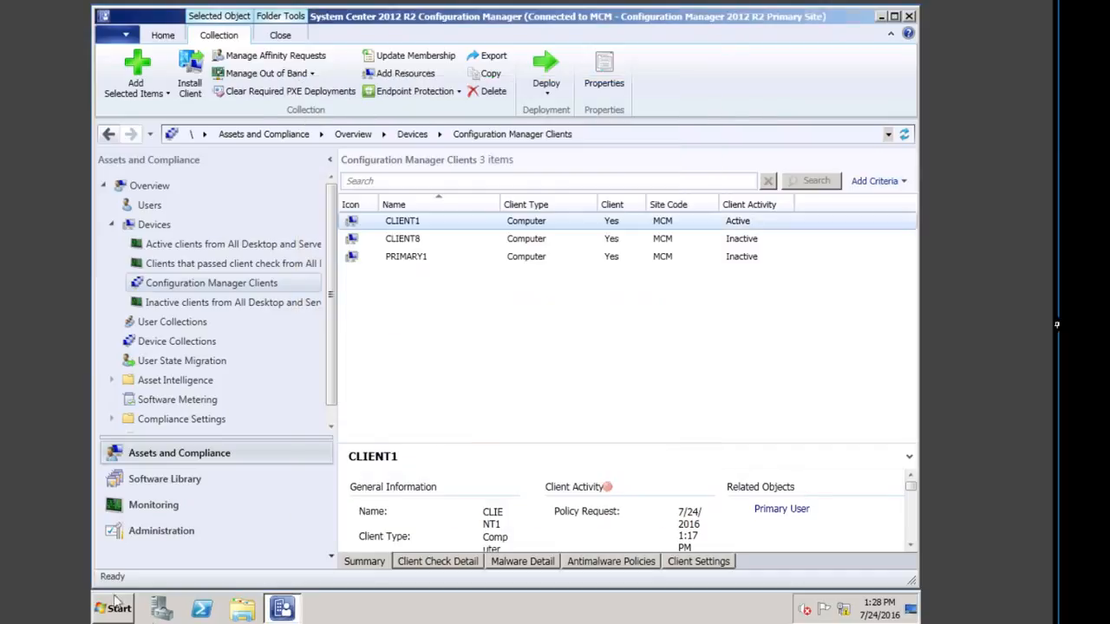
Step: In the Monitoring workspace, view Client Status and Client Check, and list the devices that failed client check to examine CLIENT1
left_click(176, 506)
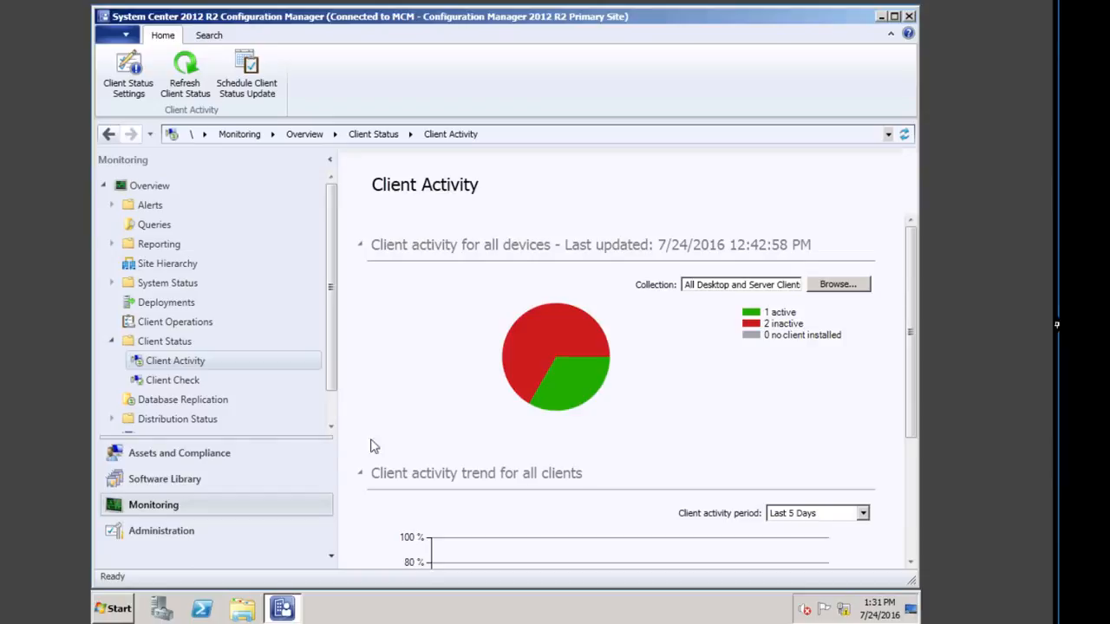
left_click(166, 341)
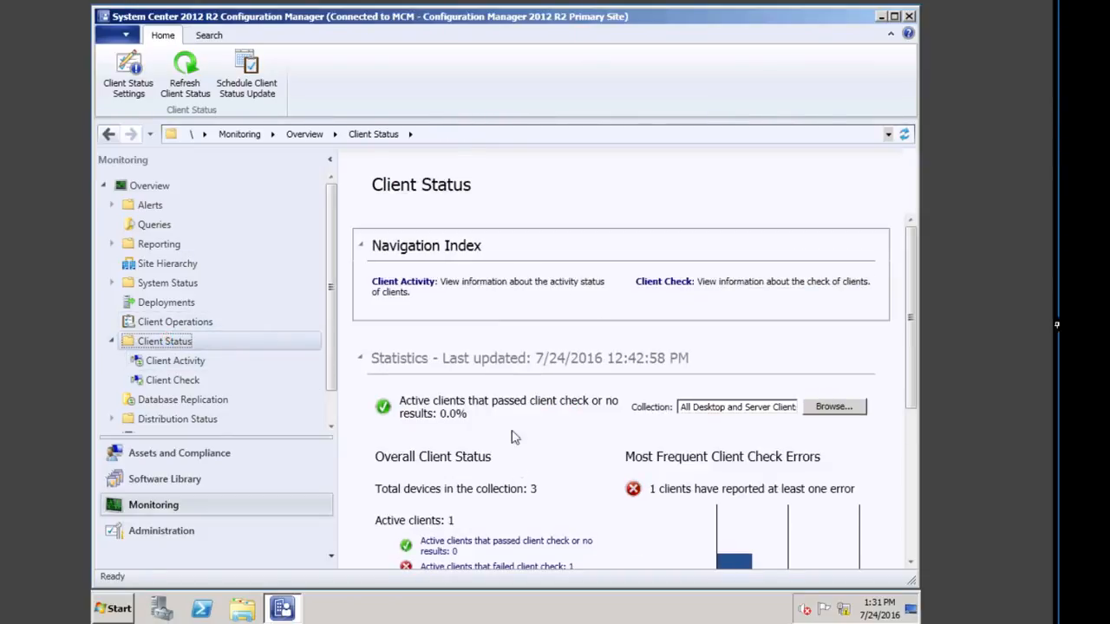
left_click(664, 282)
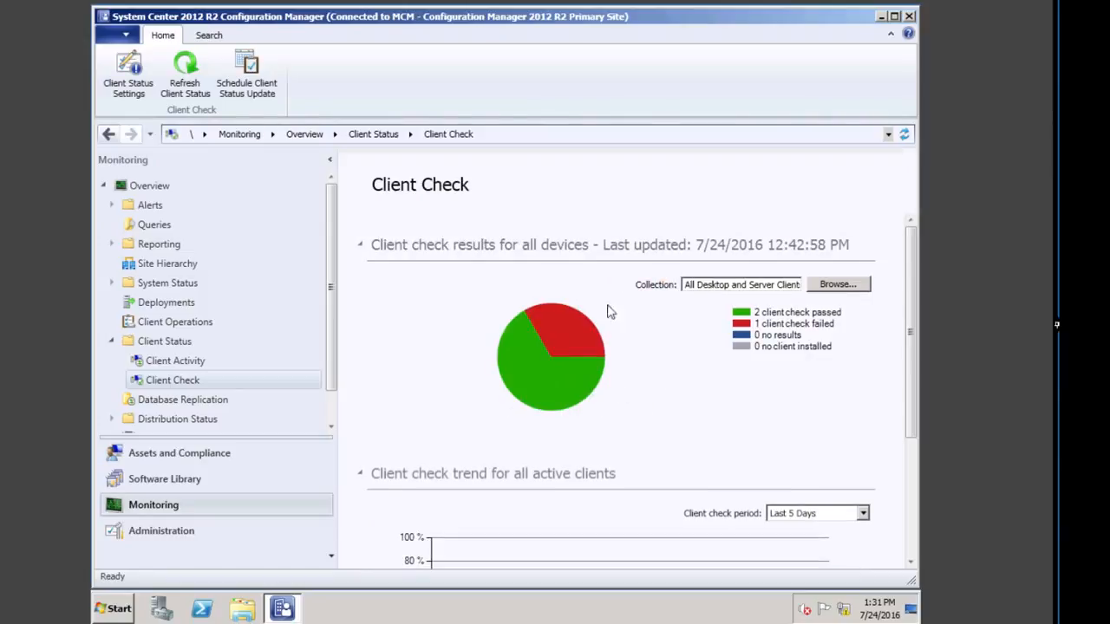
left_click(566, 334)
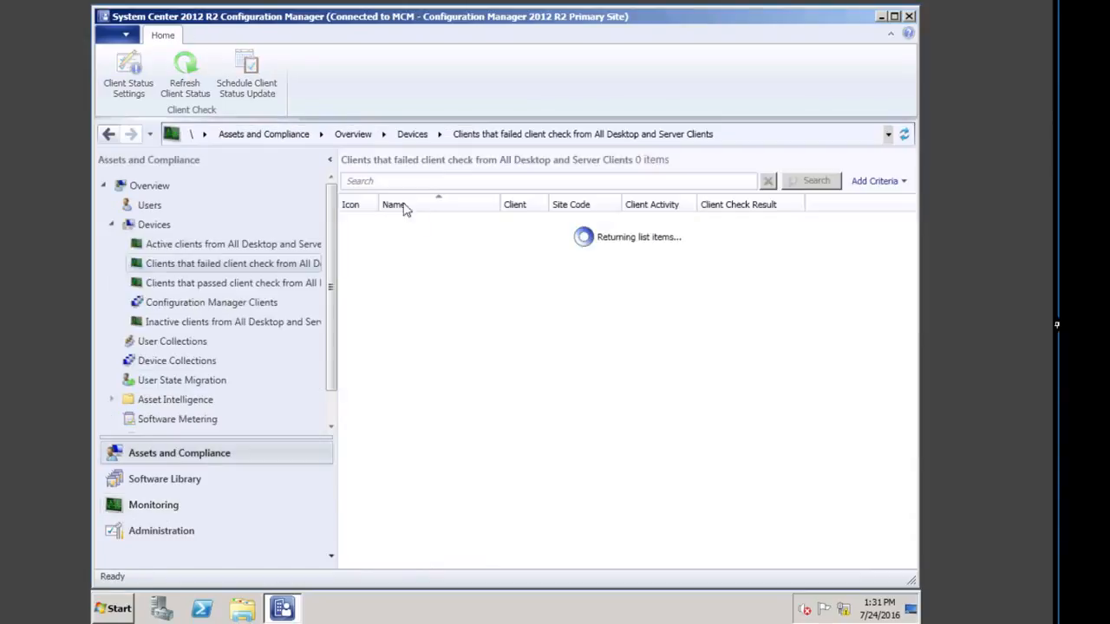
left_click(460, 224)
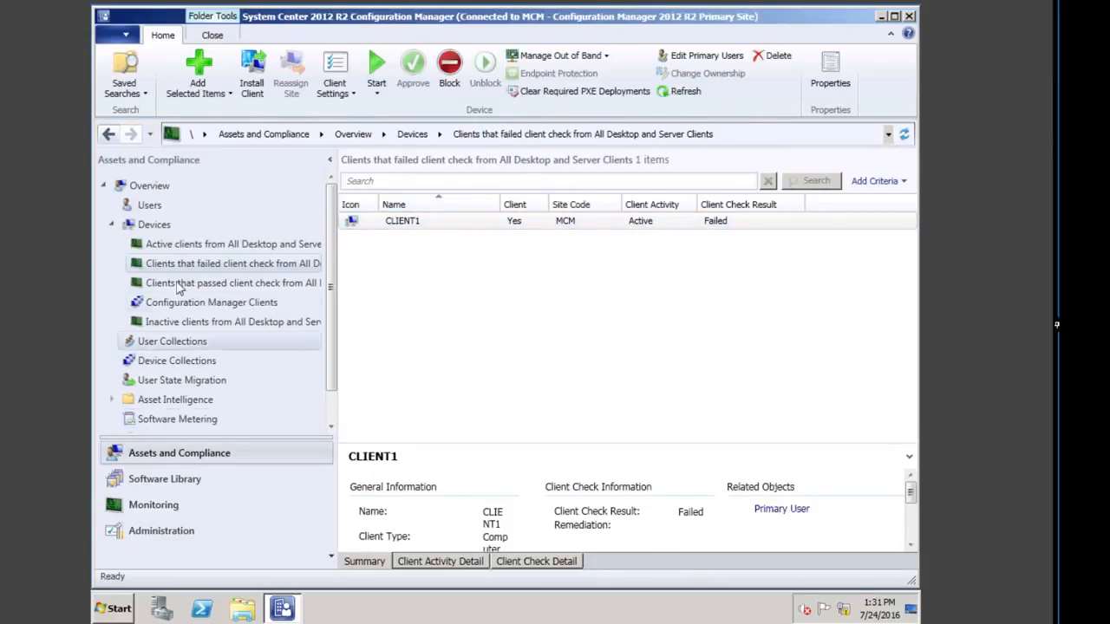
left_click(118, 503)
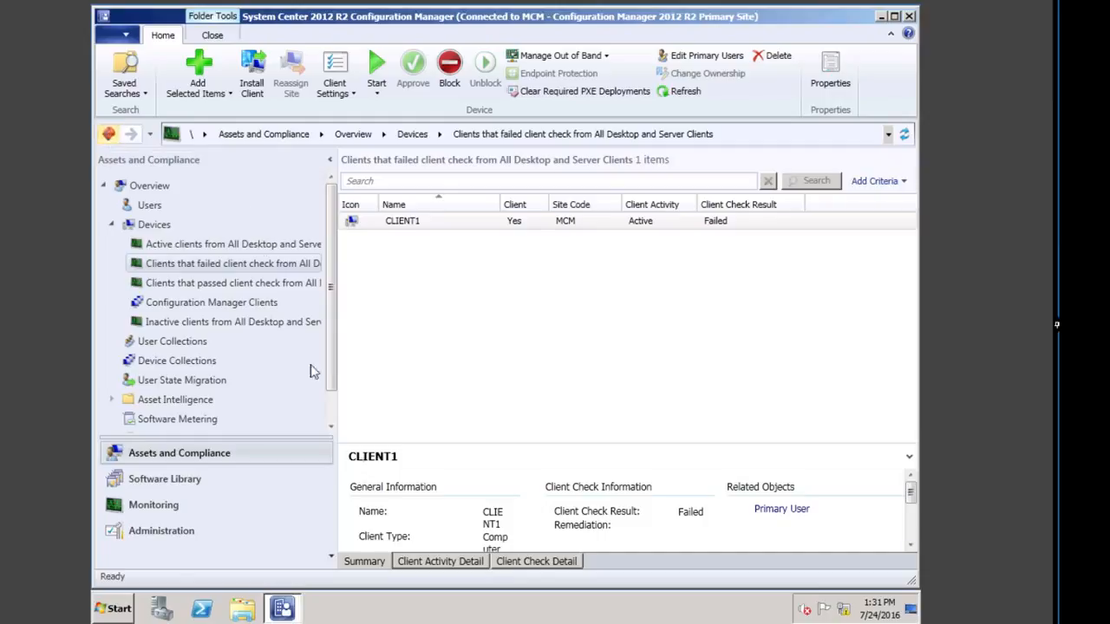
Step: View Client Activity in the Monitoring workspace and list the inactive clients, followed by the active clients, of All Desktop and Server Clients
left_click(178, 360)
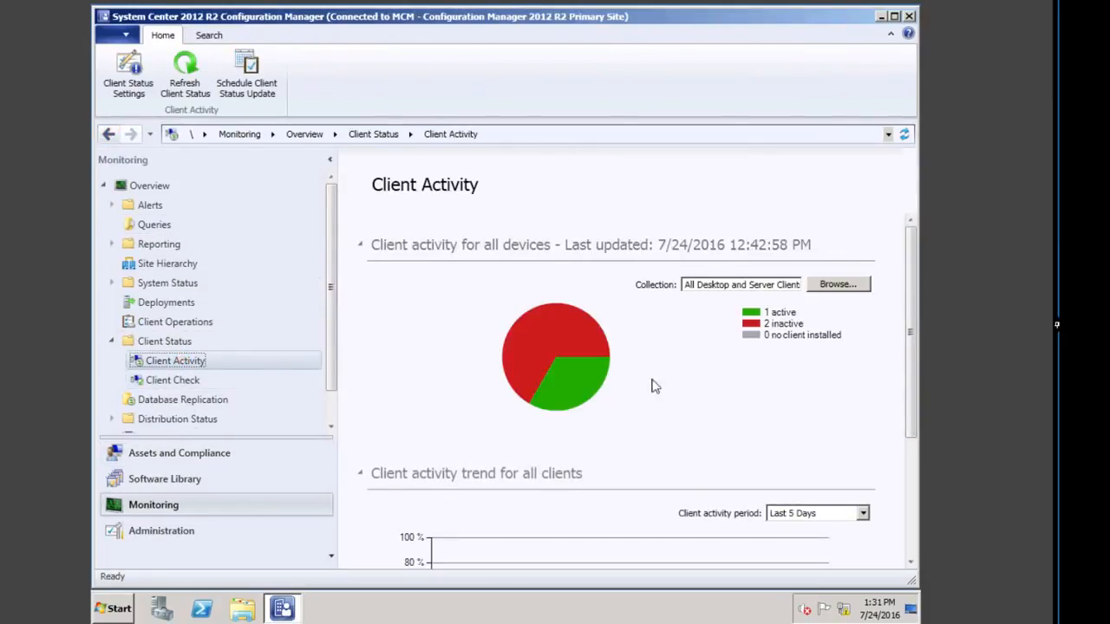
left_click(533, 323)
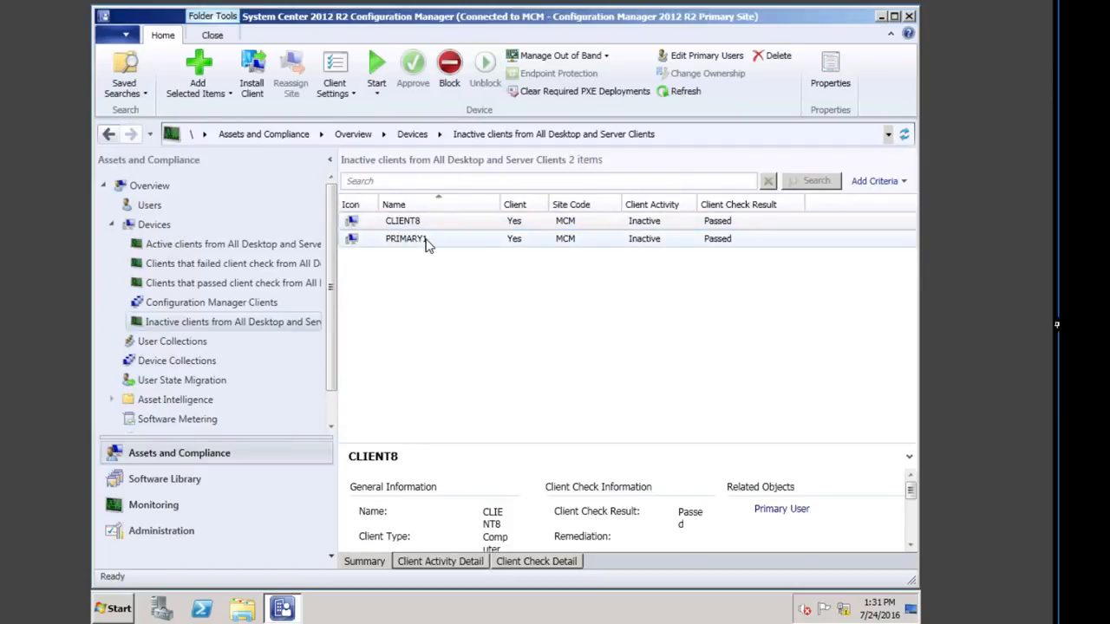
left_click(109, 134)
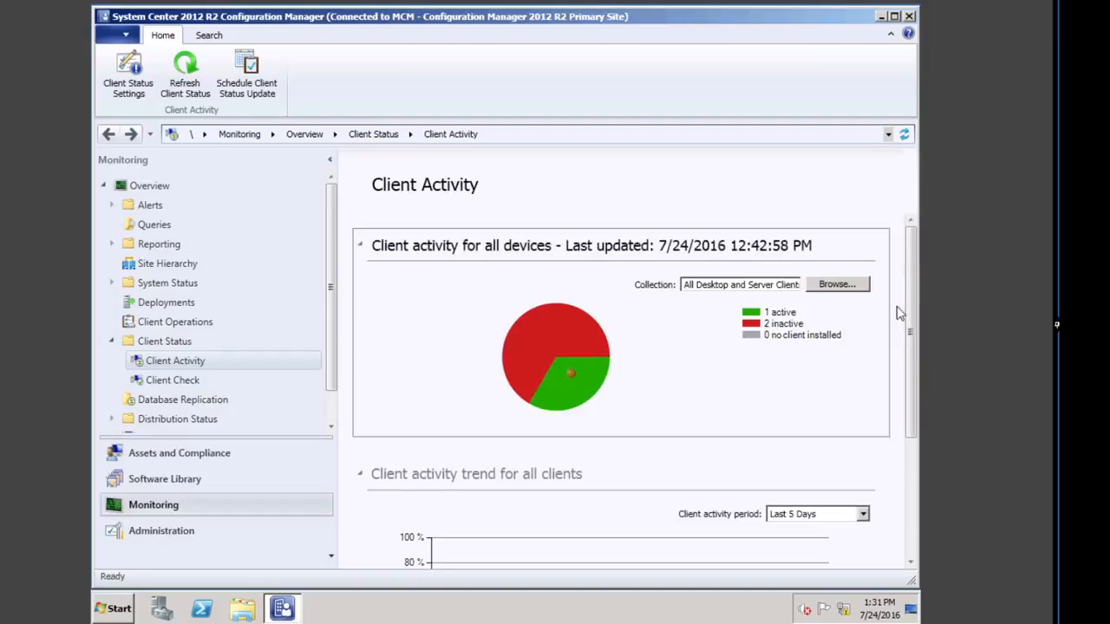
left_click(752, 313)
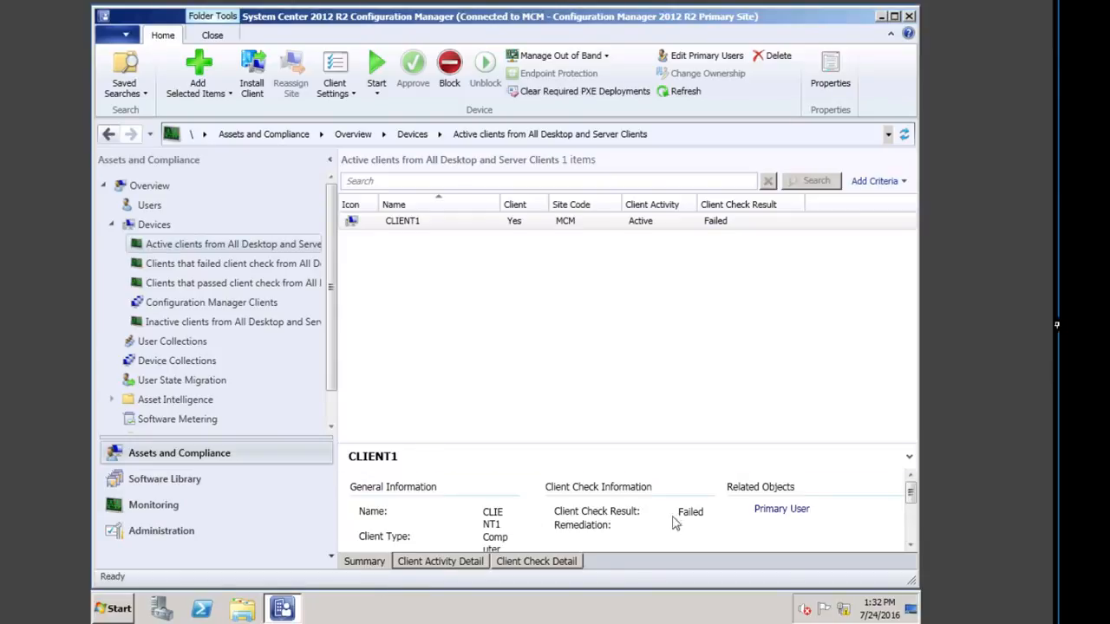
Step: Examine CLIENT1's summary, client activity detail and client check detail, widening the Evaluation Time column to read the full timestamps
scroll(691, 516, "down", 3)
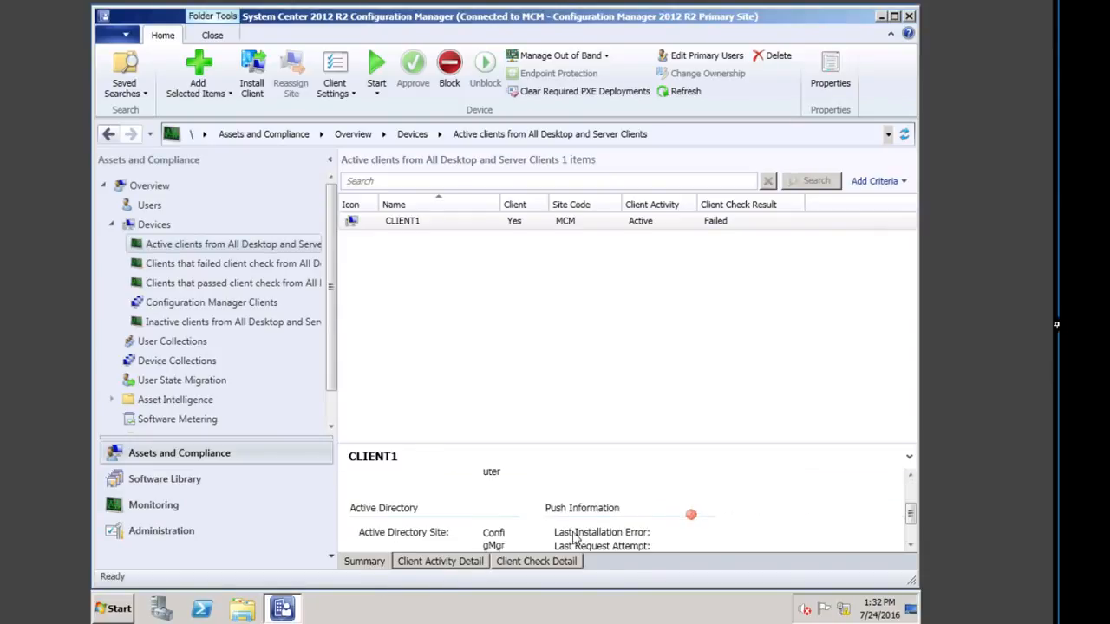
scroll(557, 536, "up", 3)
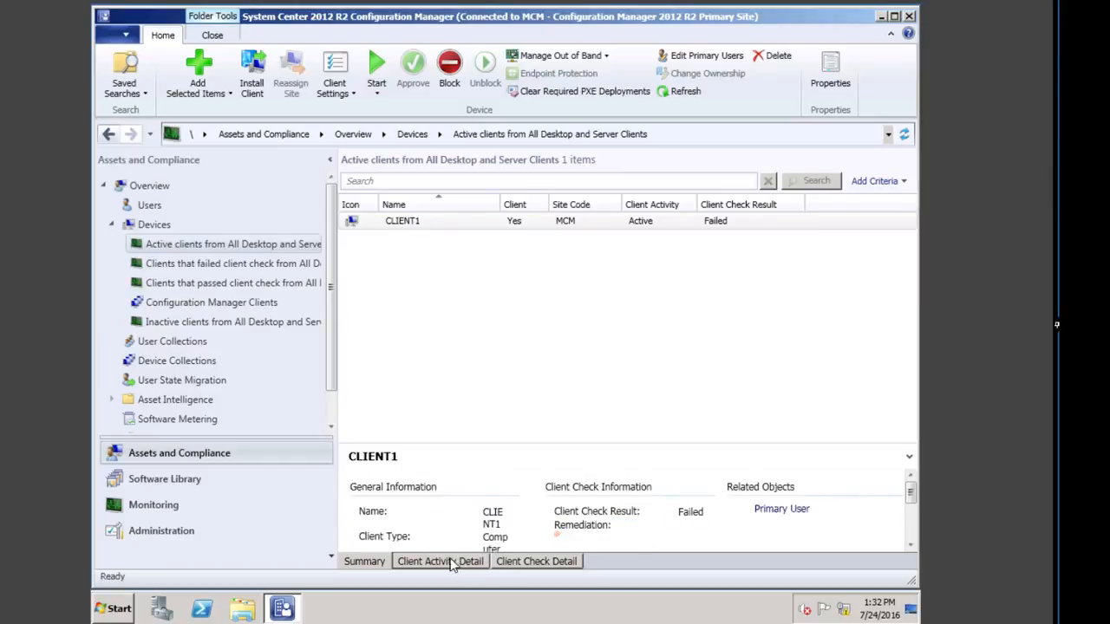
left_click(448, 561)
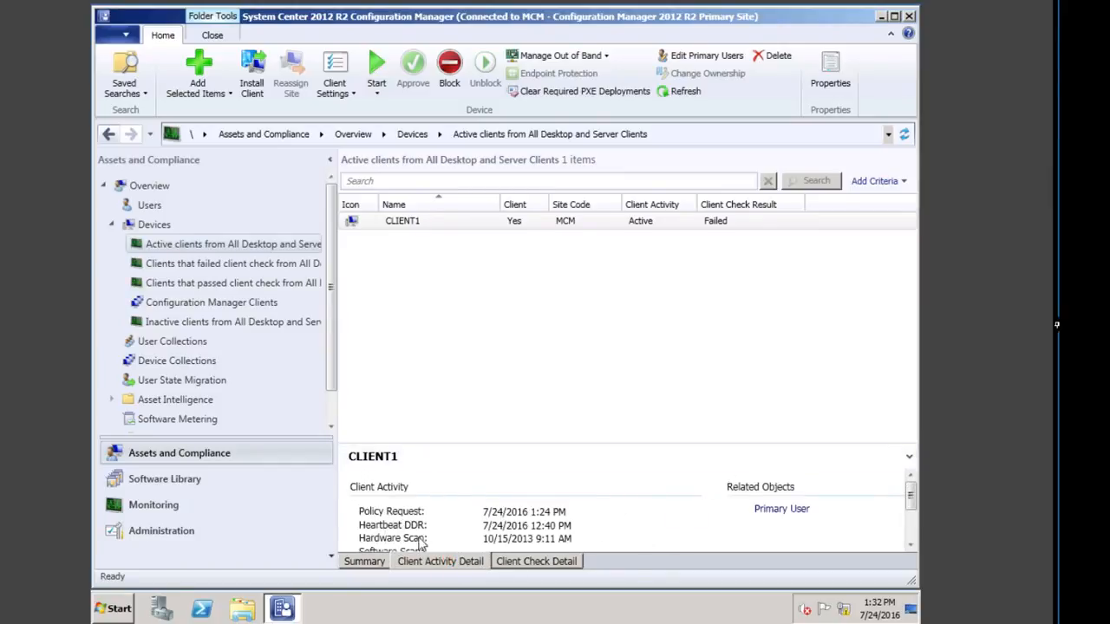
left_click(535, 562)
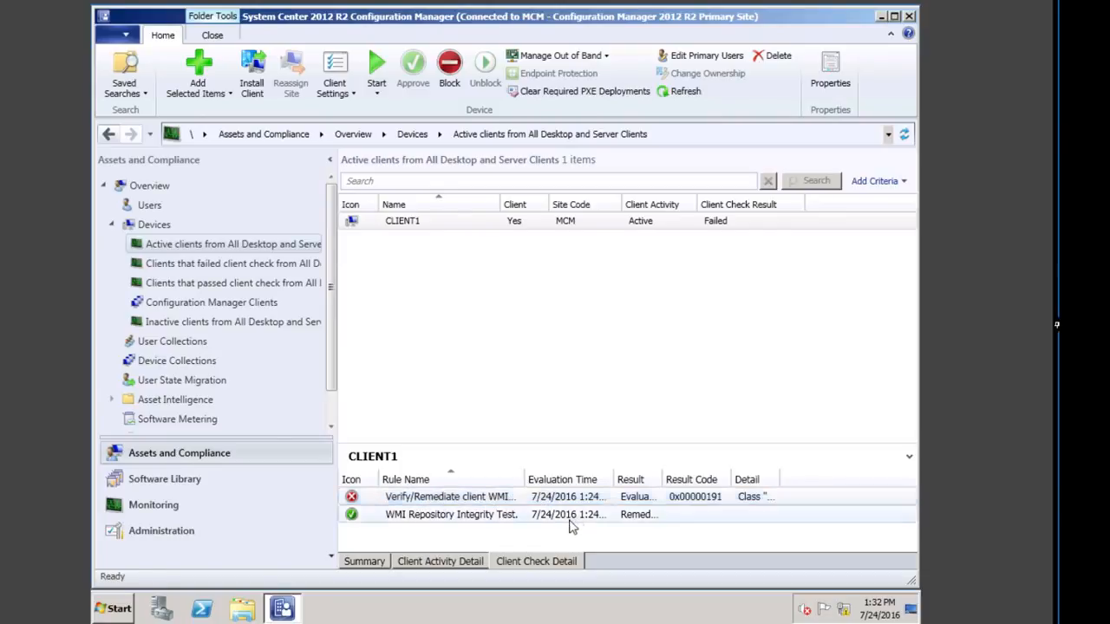
left_click(521, 515)
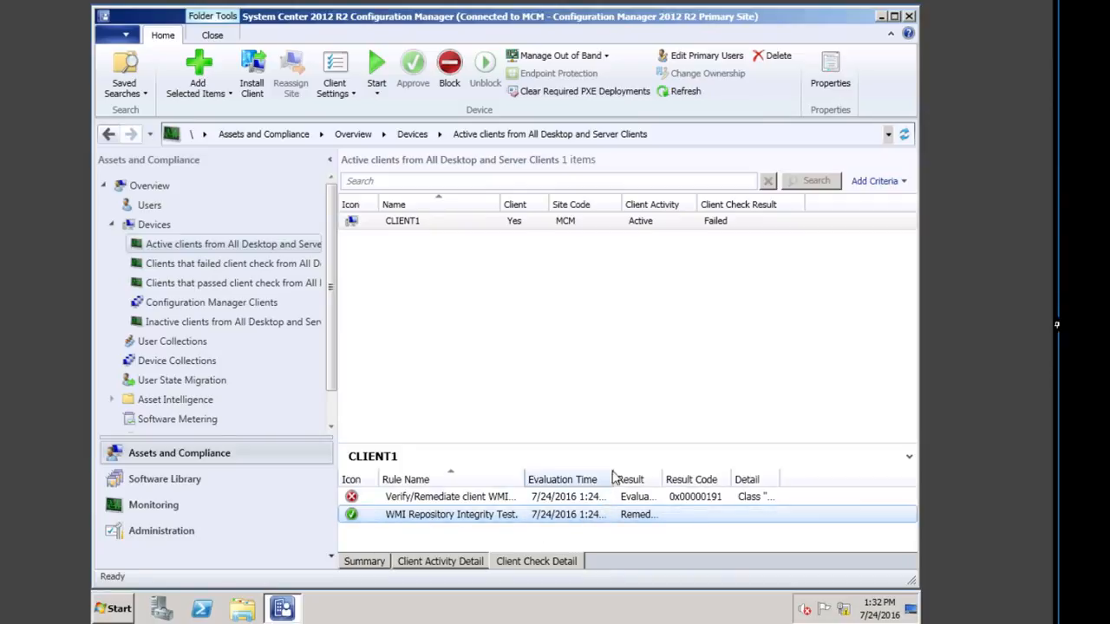
left_click_drag(618, 482, 640, 481)
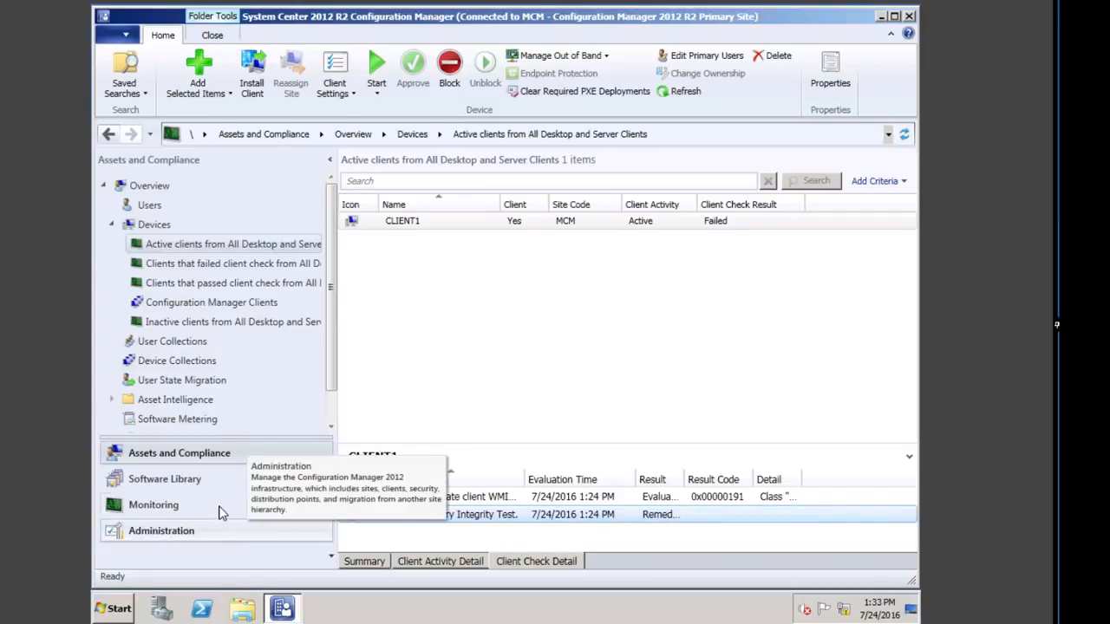
Step: In the Monitoring workspace, open the Client status summary report from the Client Status report category
left_click(153, 507)
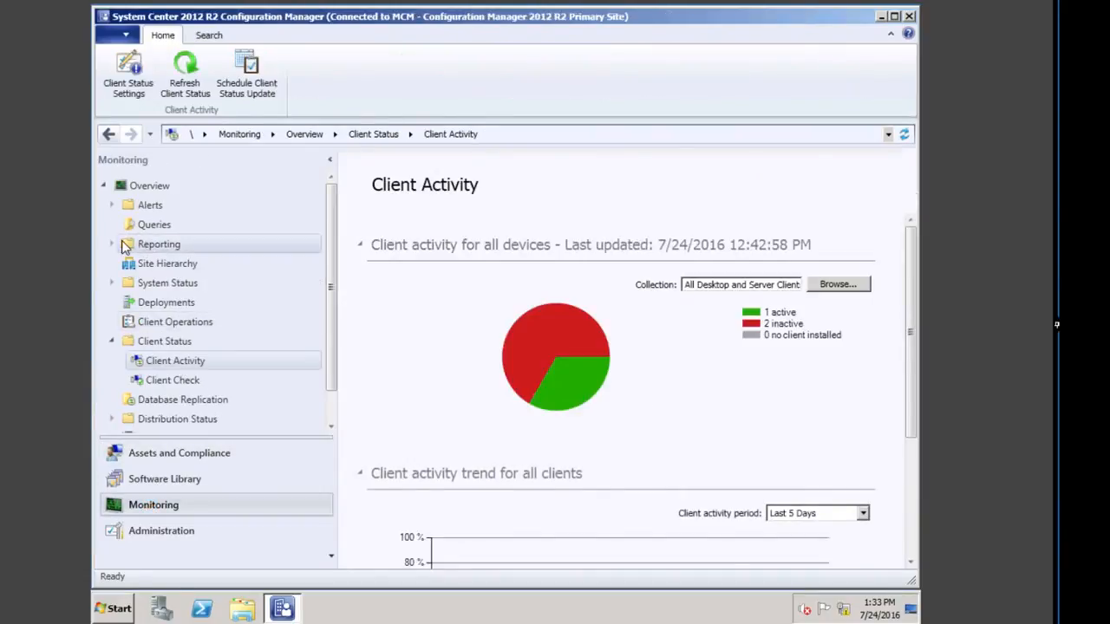
left_click(110, 243)
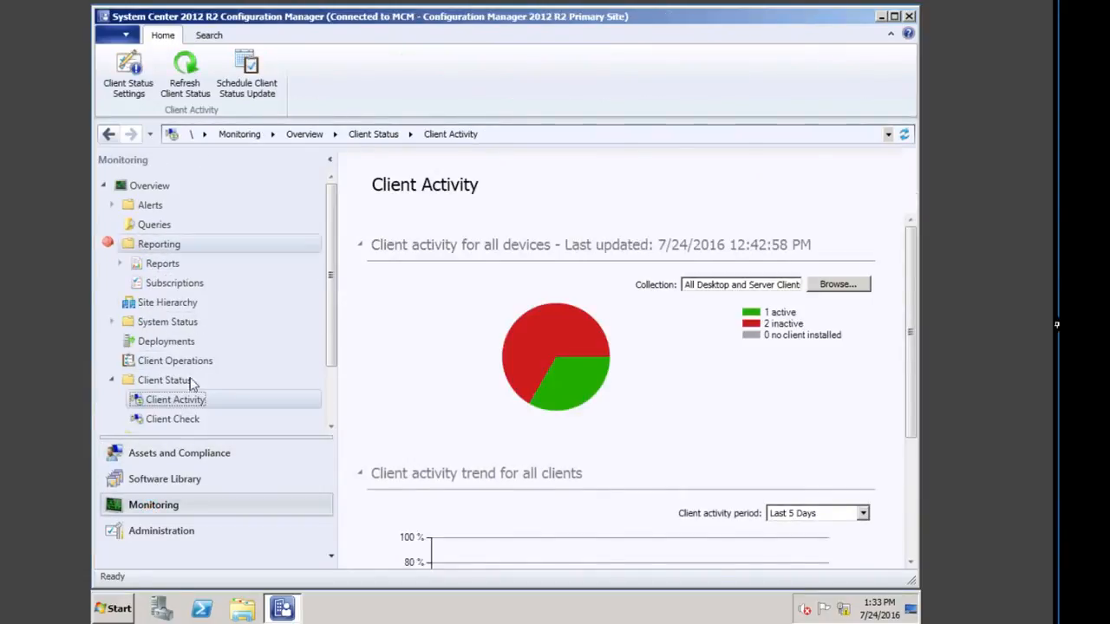
left_click(119, 262)
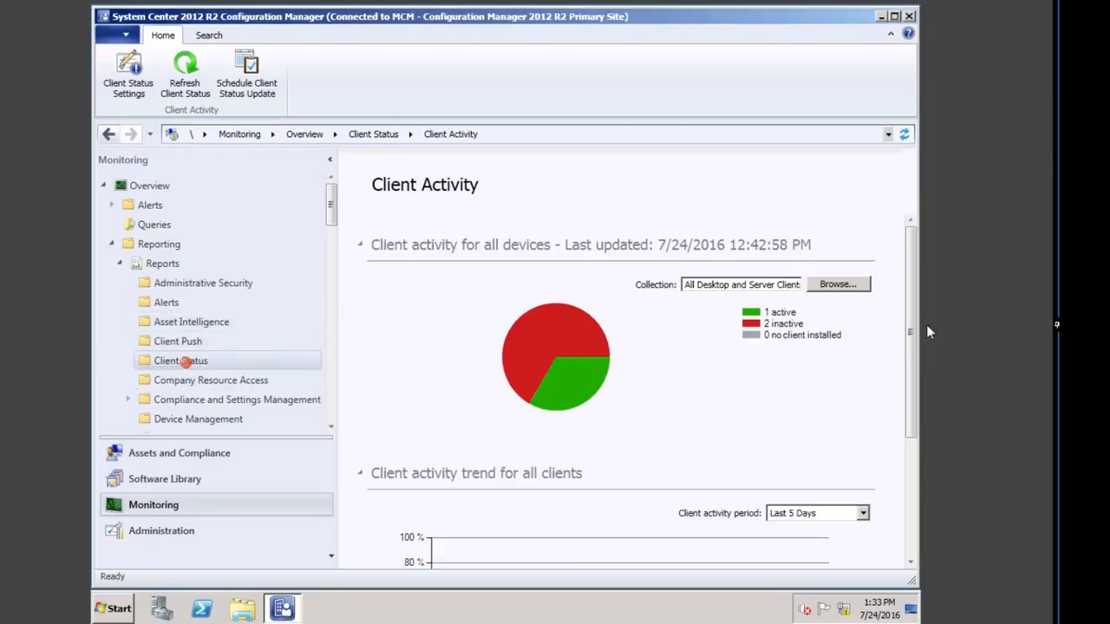
left_click(182, 361)
left_click(452, 276)
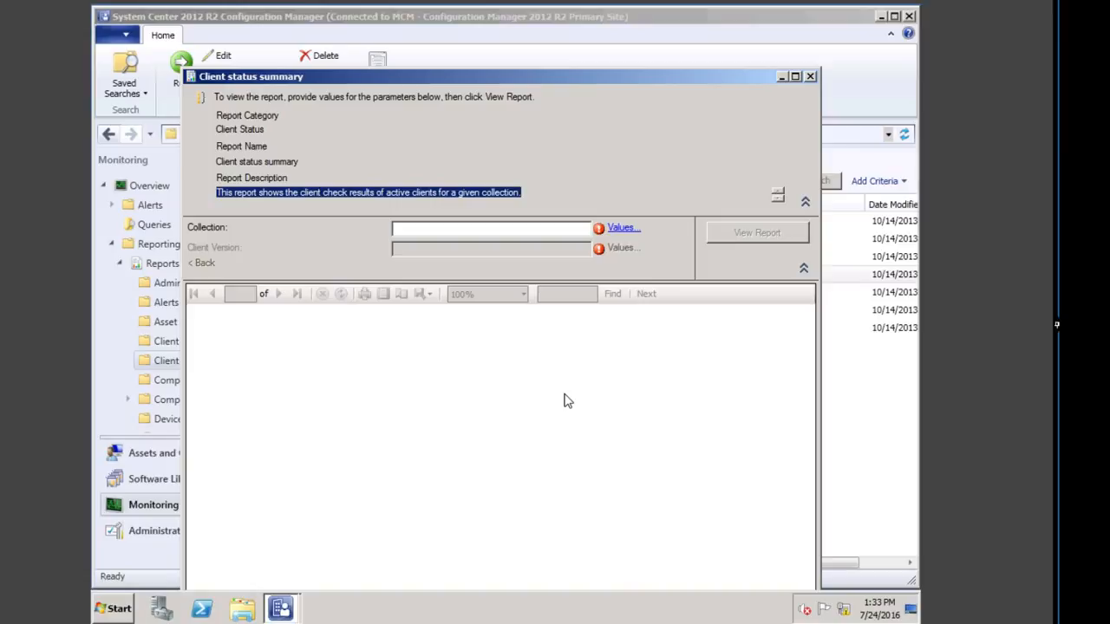
Step: Run the Client status summary report for the Configuration Manager Clients collection, keeping the client version as Configuration Manager 2012 clients only
left_click(629, 227)
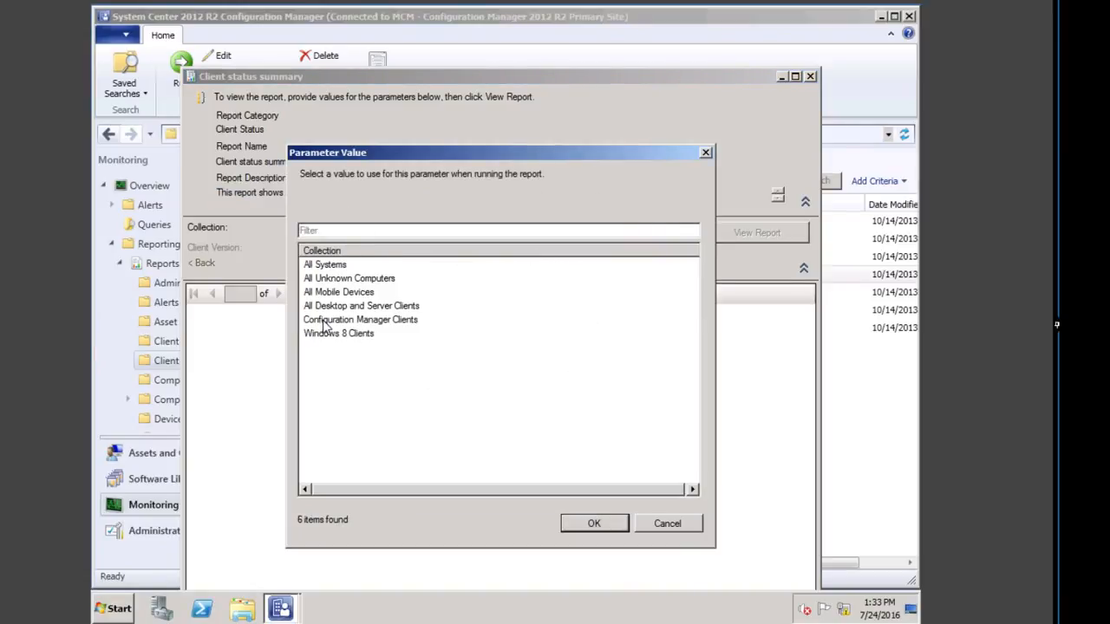
double_click(334, 322)
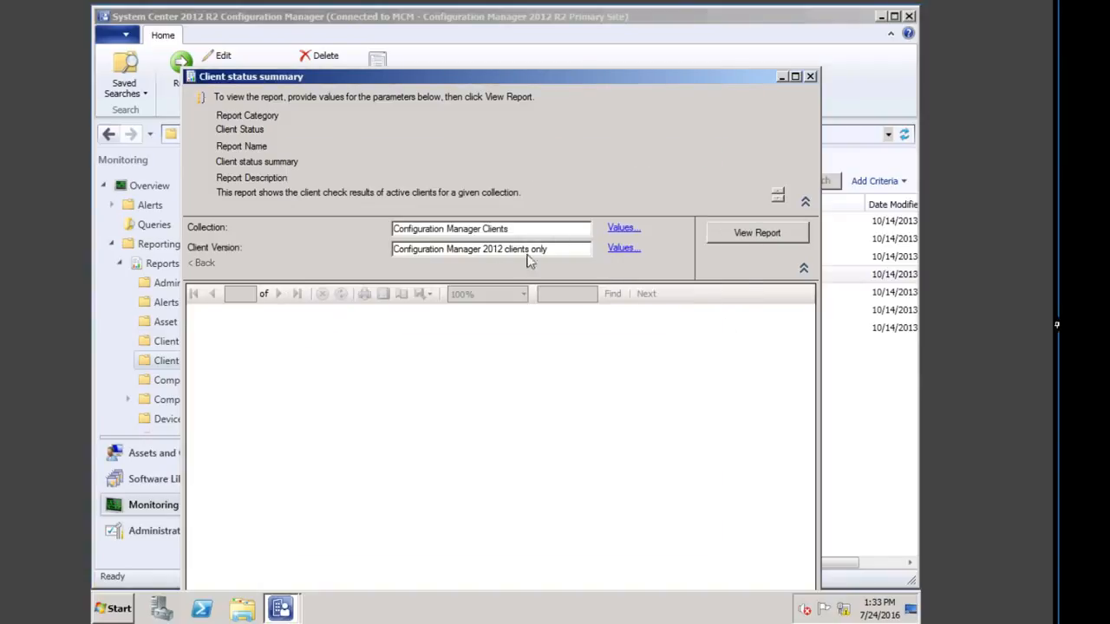
left_click(624, 247)
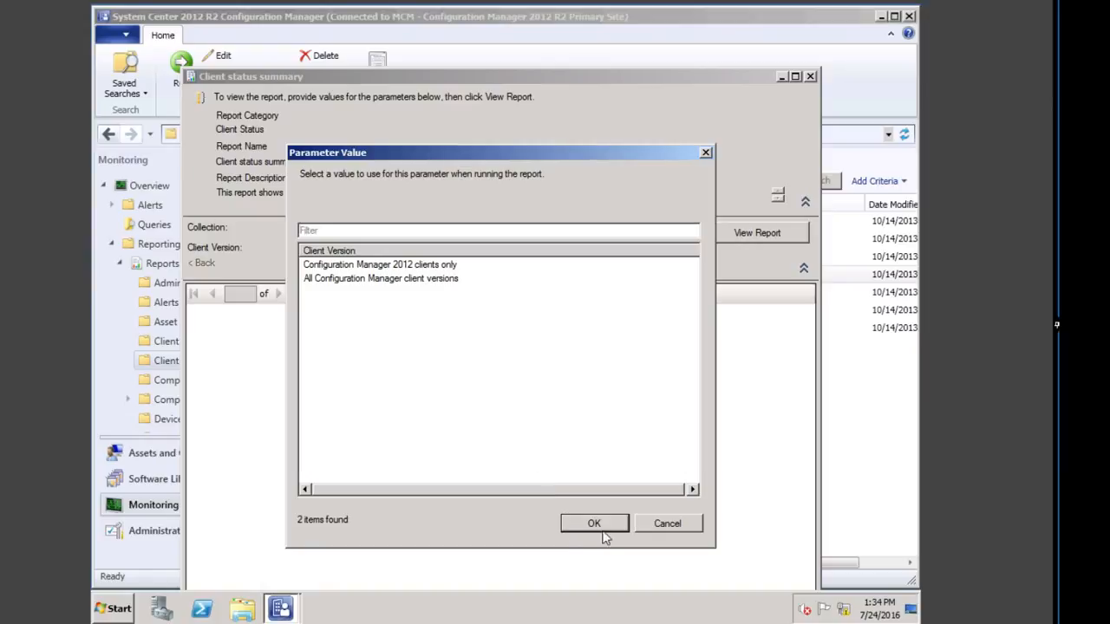
left_click(681, 520)
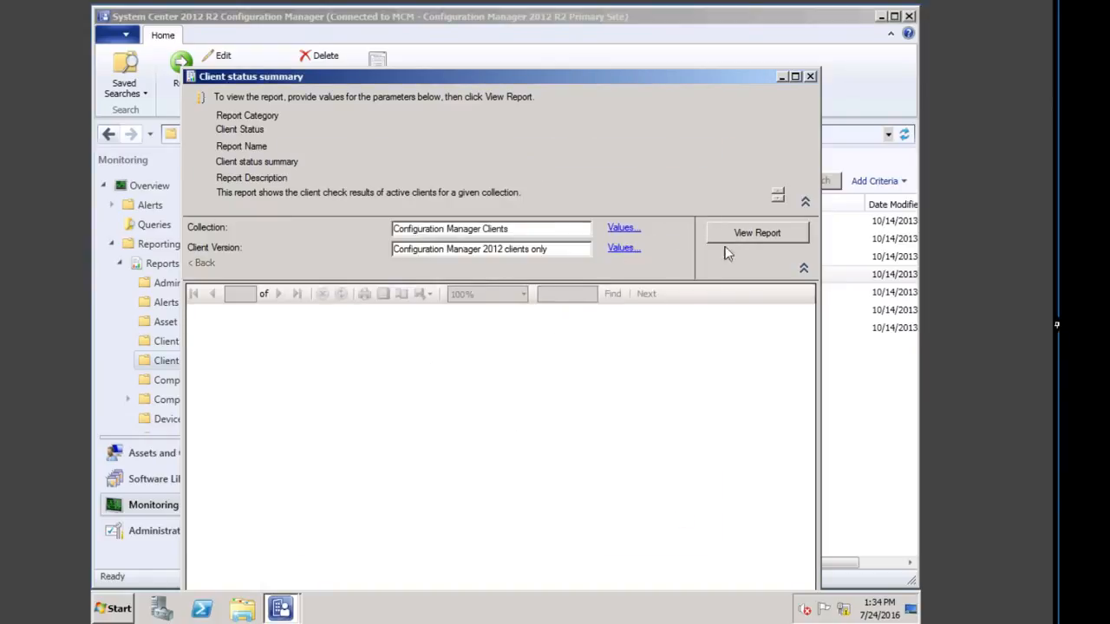
left_click(757, 233)
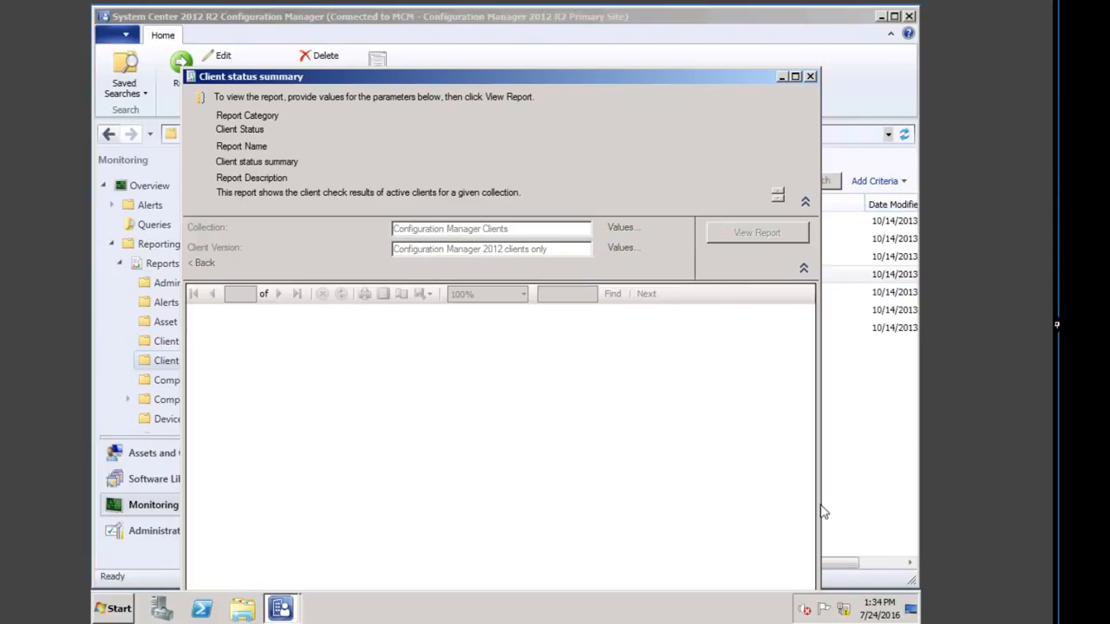
Step: Maximize the Client status summary report, examine its active client and client check figures, and close it
left_click(795, 76)
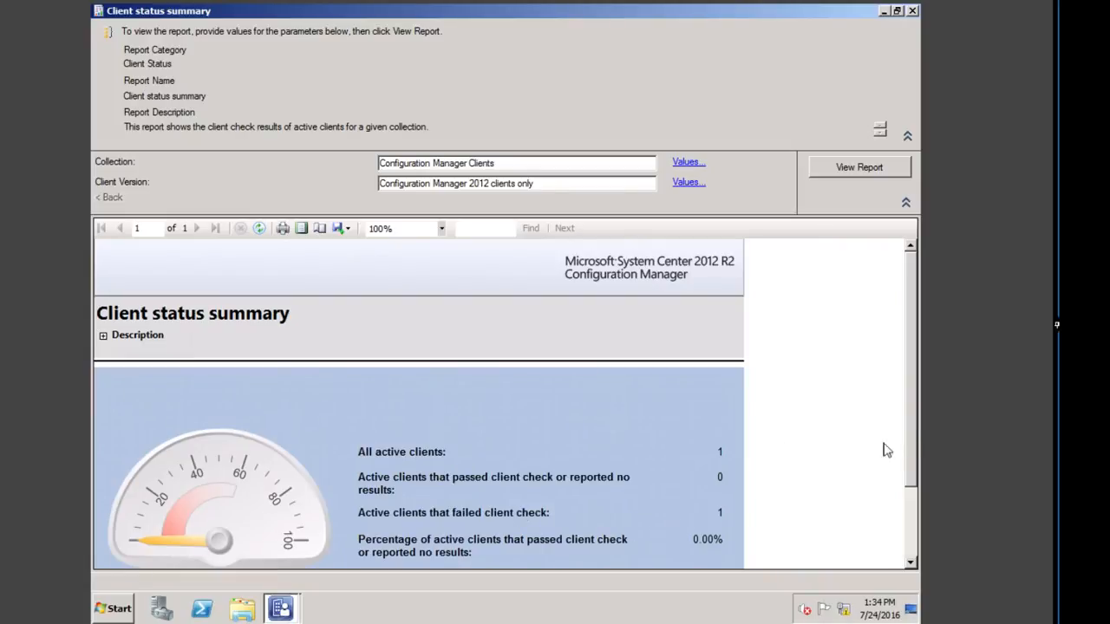
left_click_drag(915, 431, 909, 468)
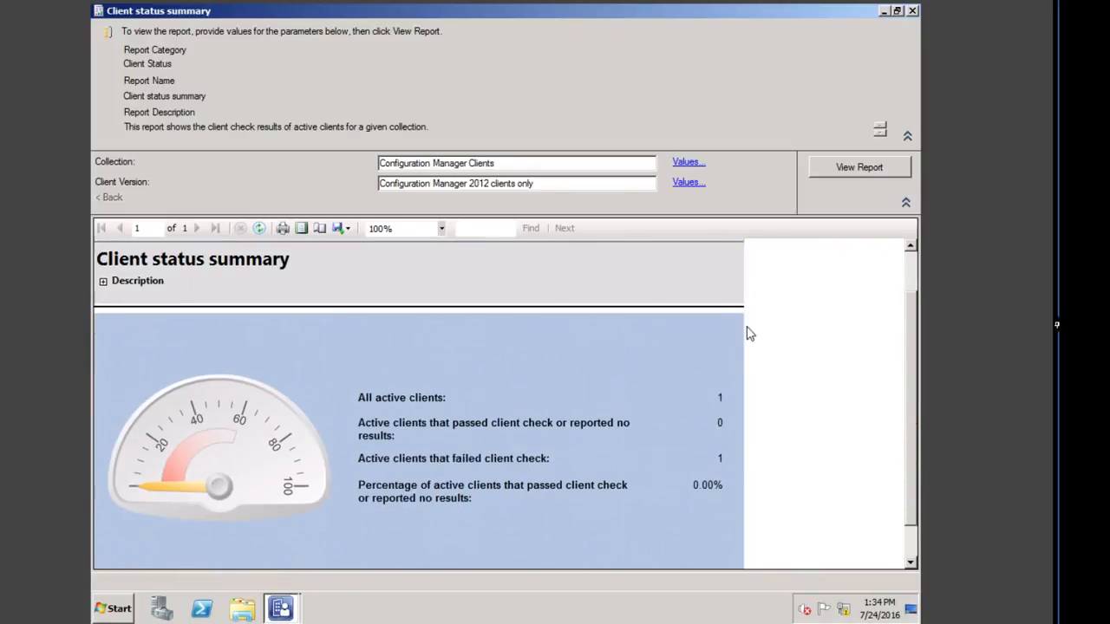
left_click(913, 11)
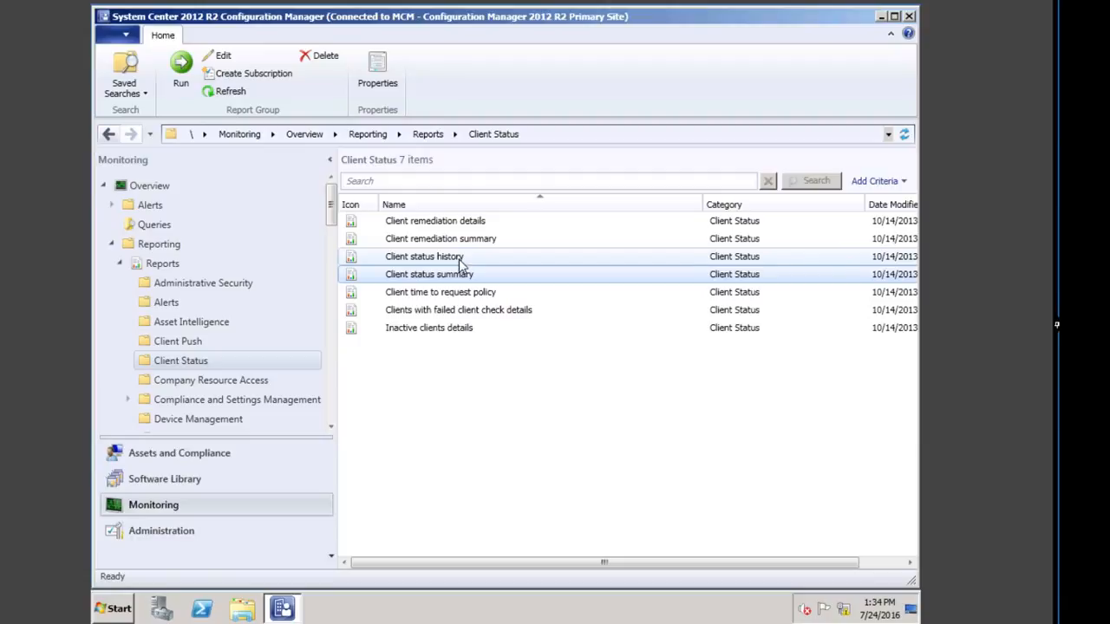
Step: Run the Client status history report for Configuration Manager Clients over 4 Weeks, examine its check and activity history, and close it
double_click(459, 260)
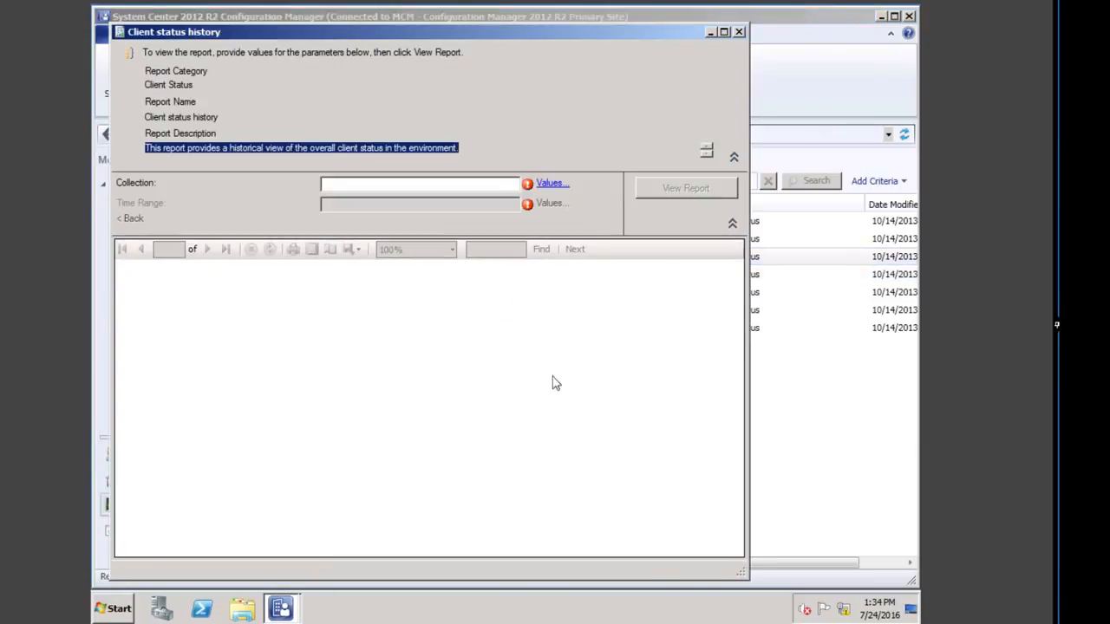
left_click(554, 183)
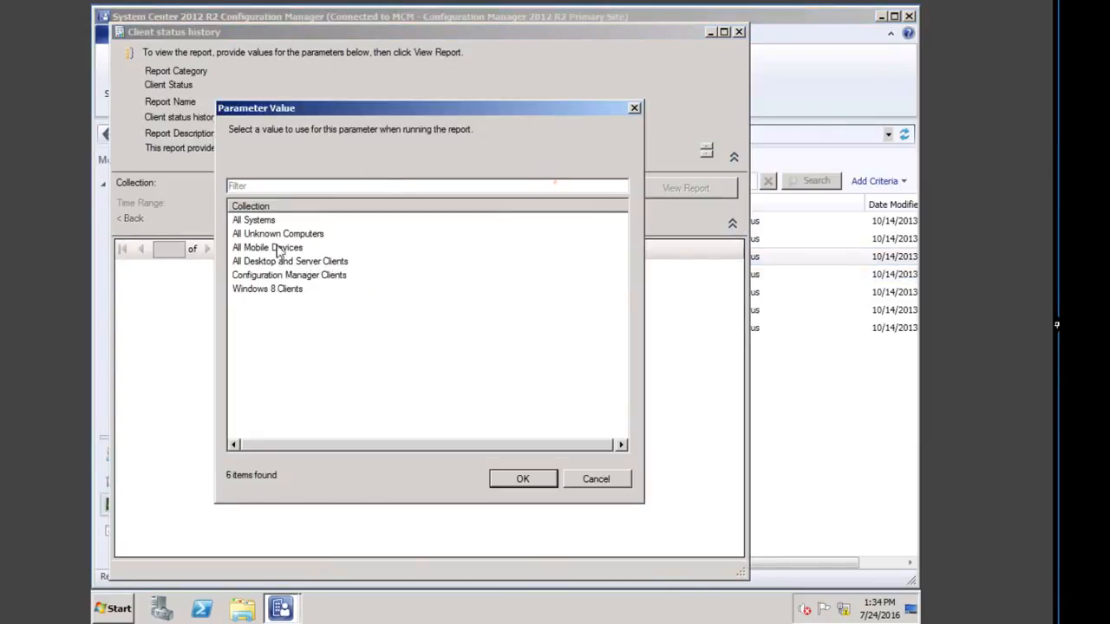
double_click(305, 275)
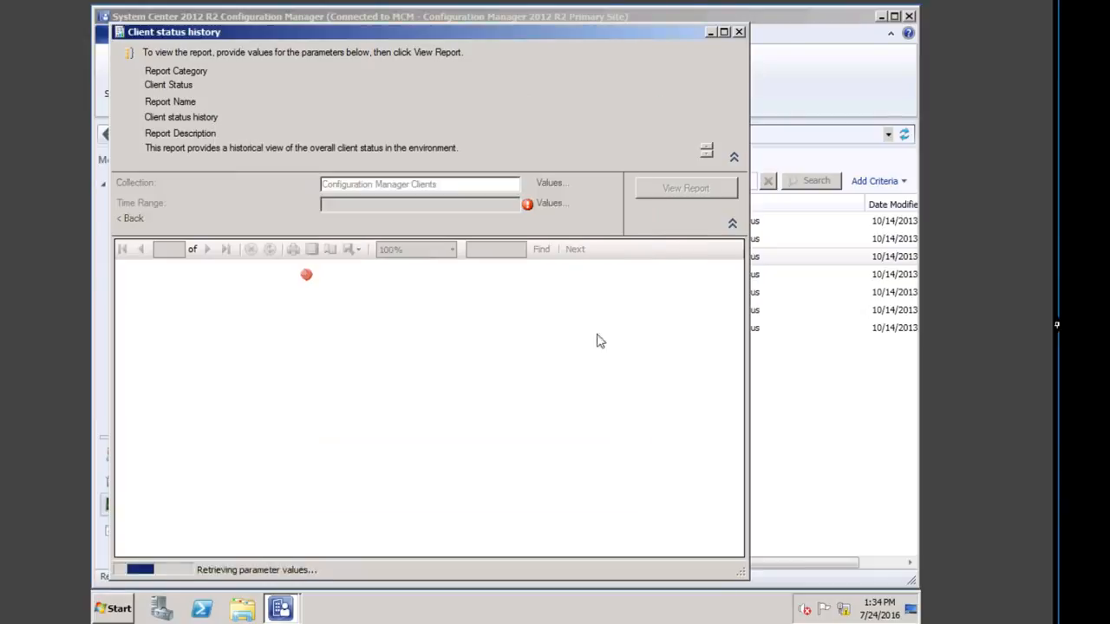
left_click(549, 203)
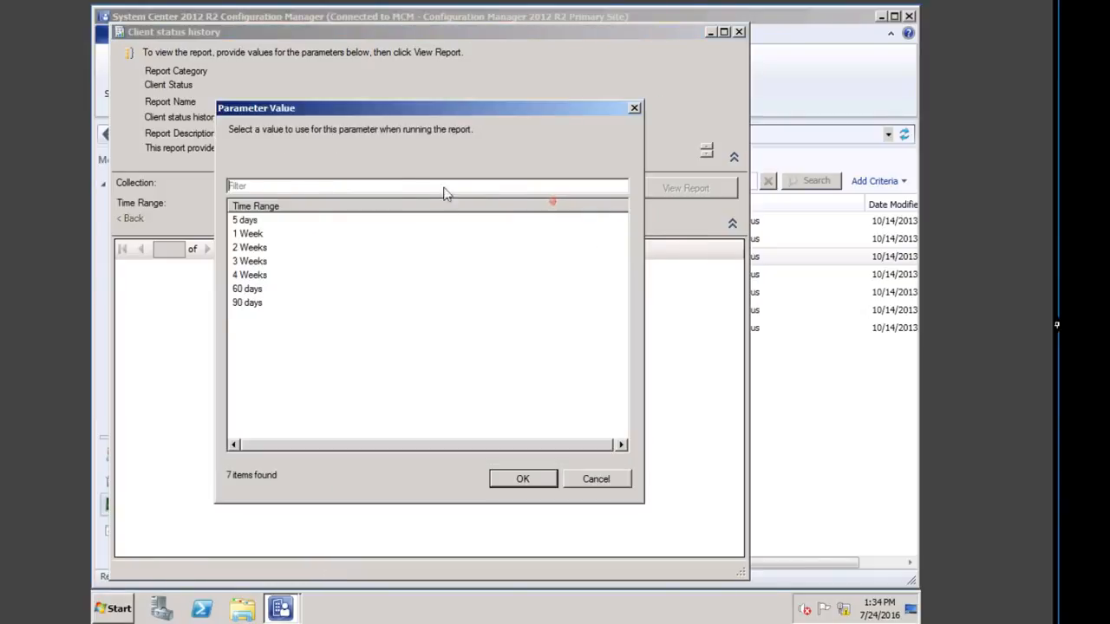
double_click(249, 274)
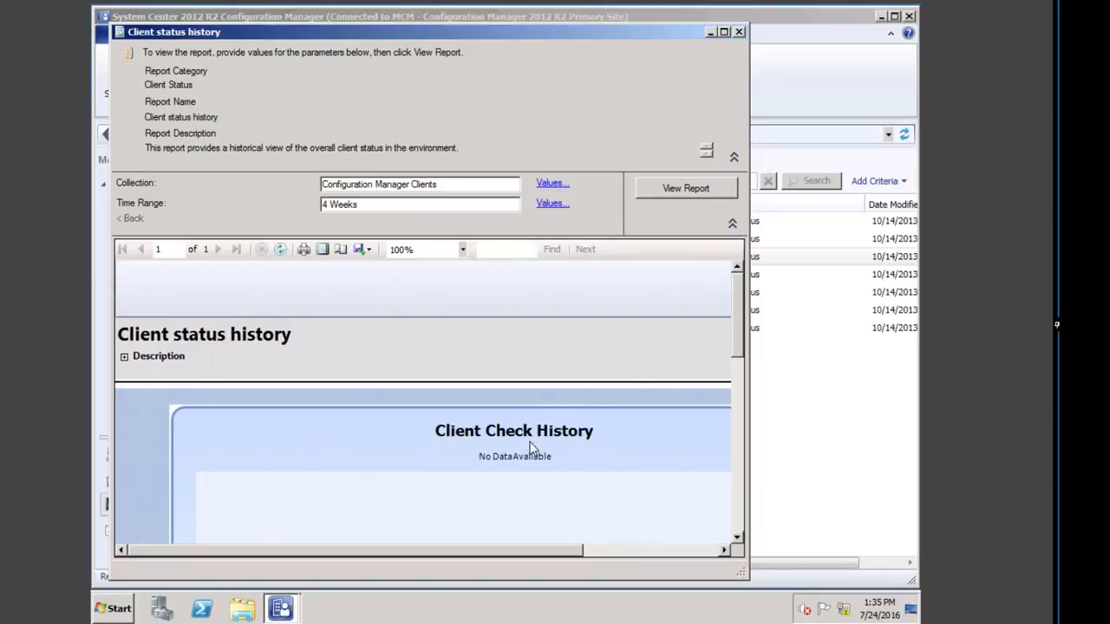
left_click_drag(736, 302, 730, 451)
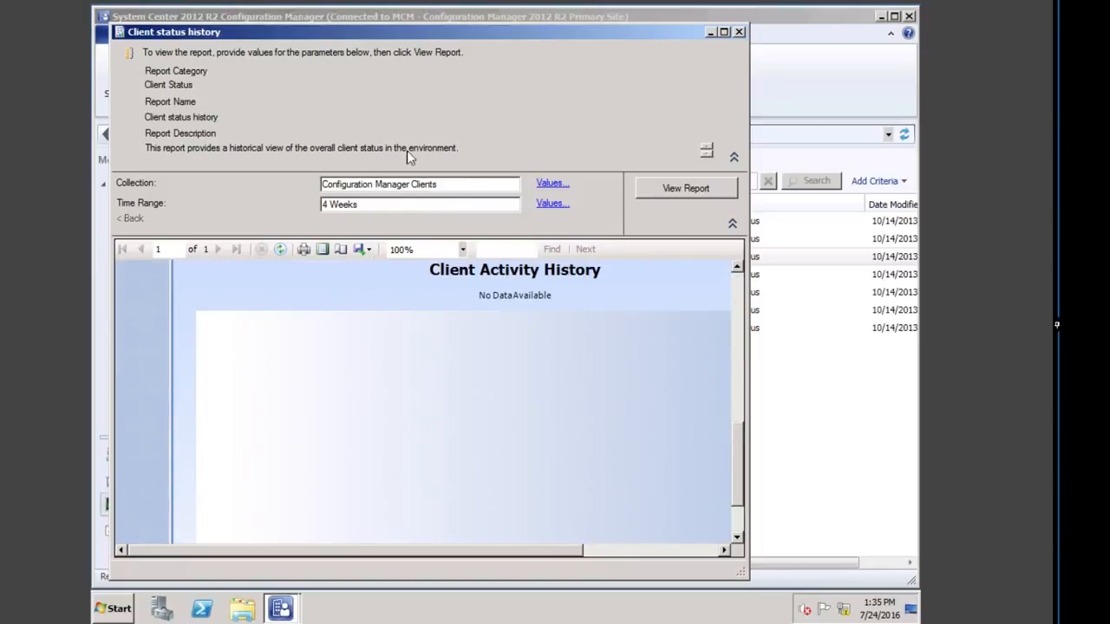
left_click(741, 33)
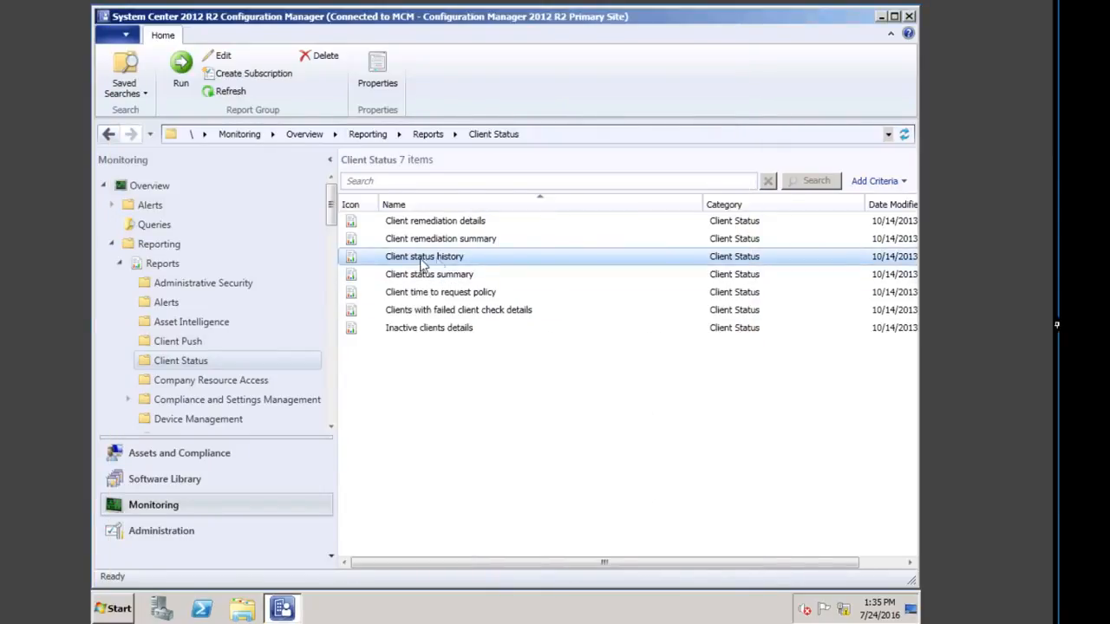
Step: Run the Client remediation summary report for the Configuration Manager Clients collection with the remediation result set to Remediation Succeeded
double_click(473, 243)
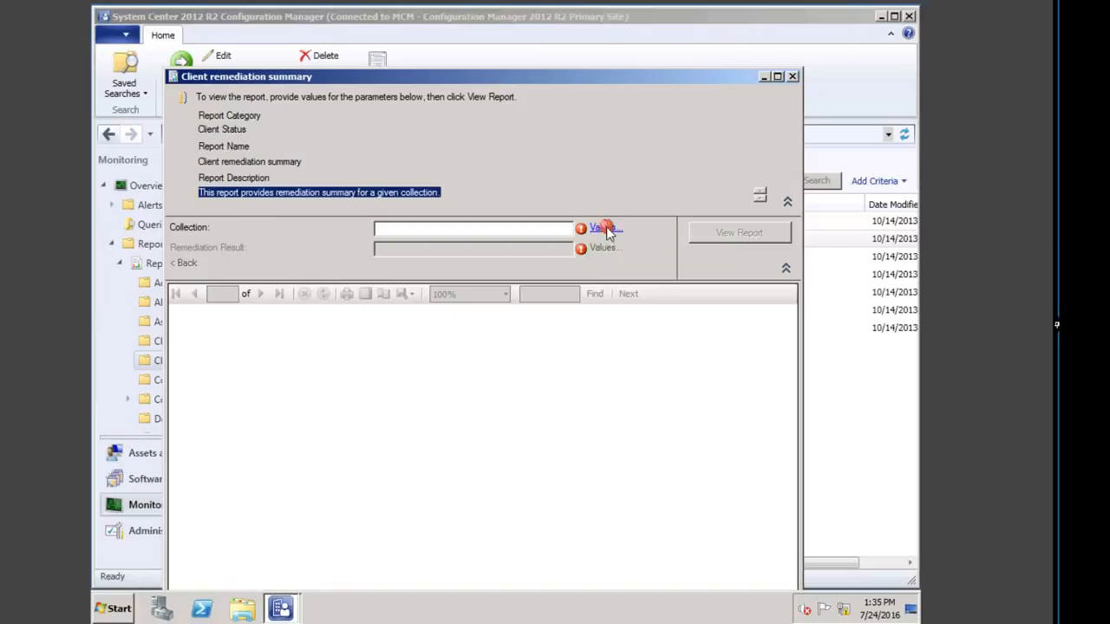
left_click(607, 227)
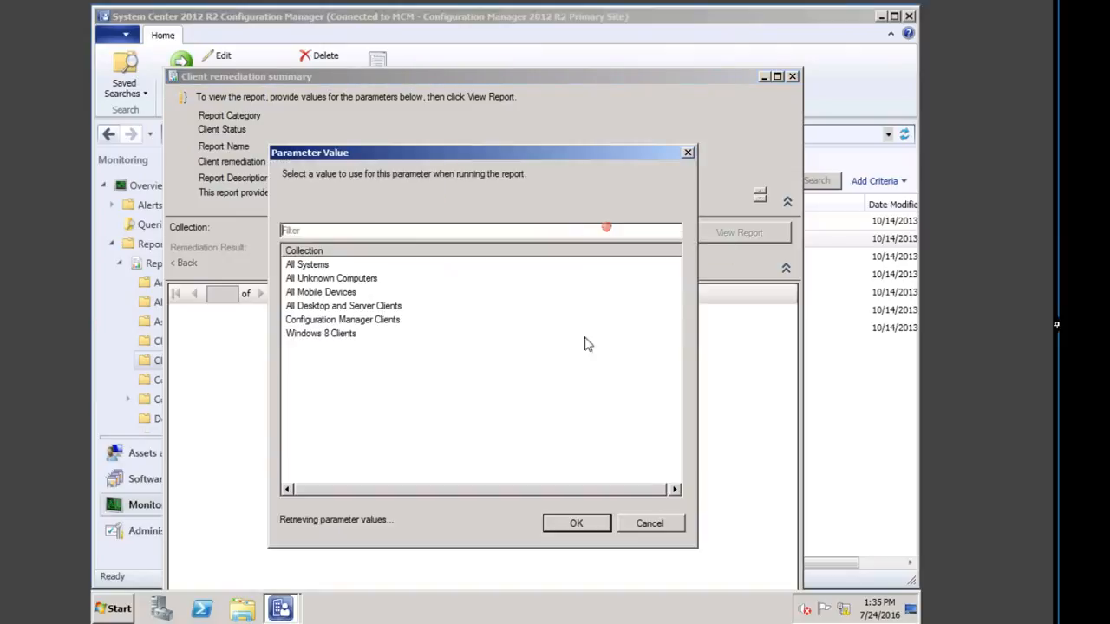
double_click(375, 318)
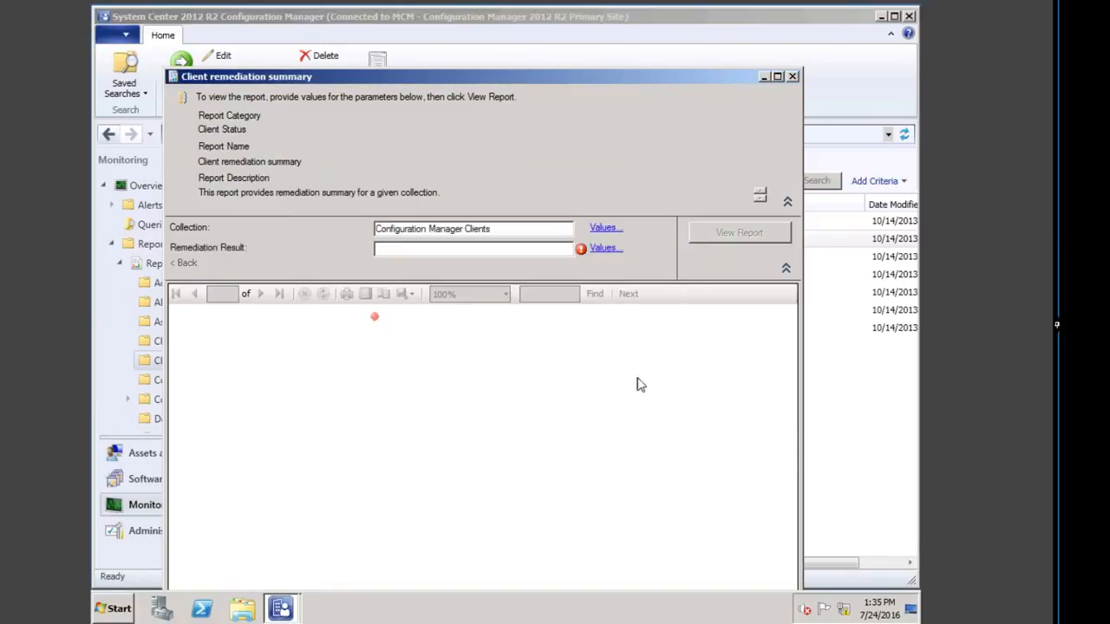
left_click(603, 249)
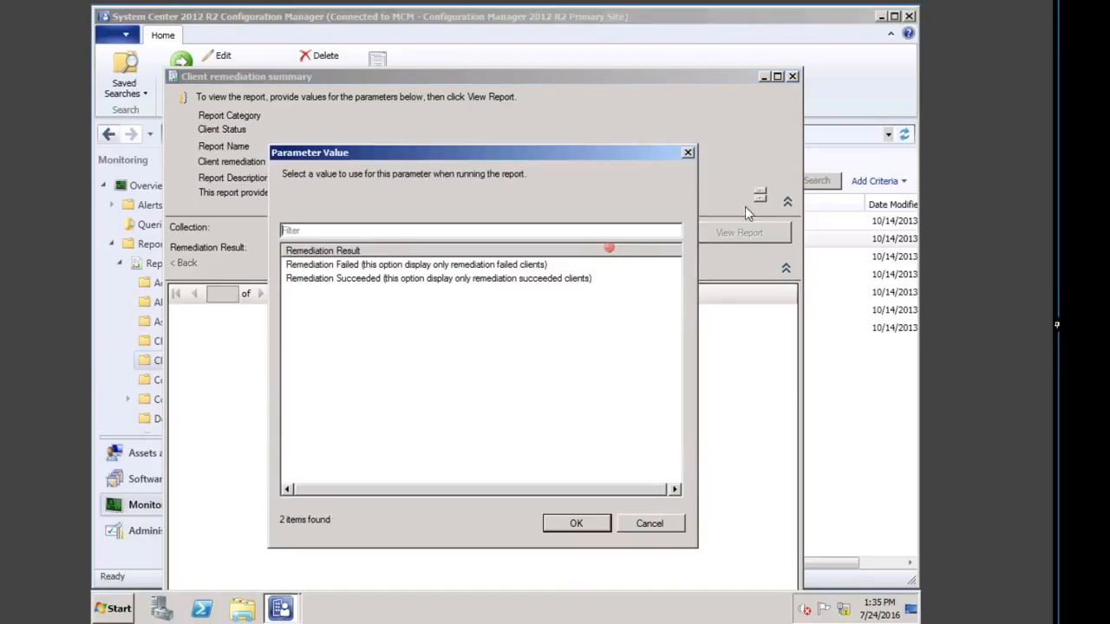
double_click(367, 279)
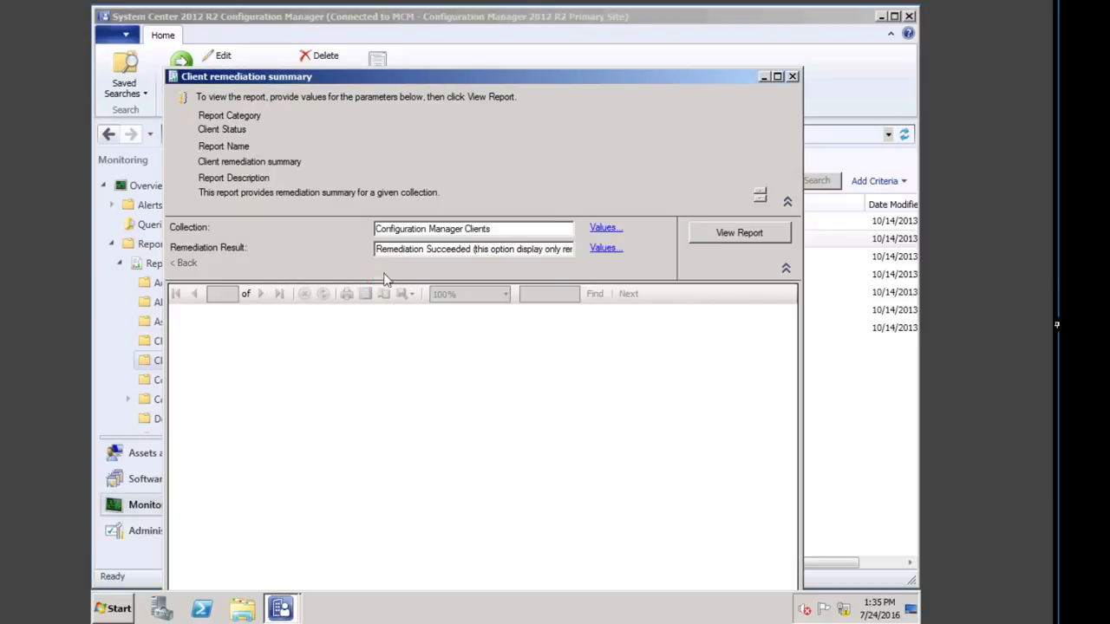
left_click(728, 236)
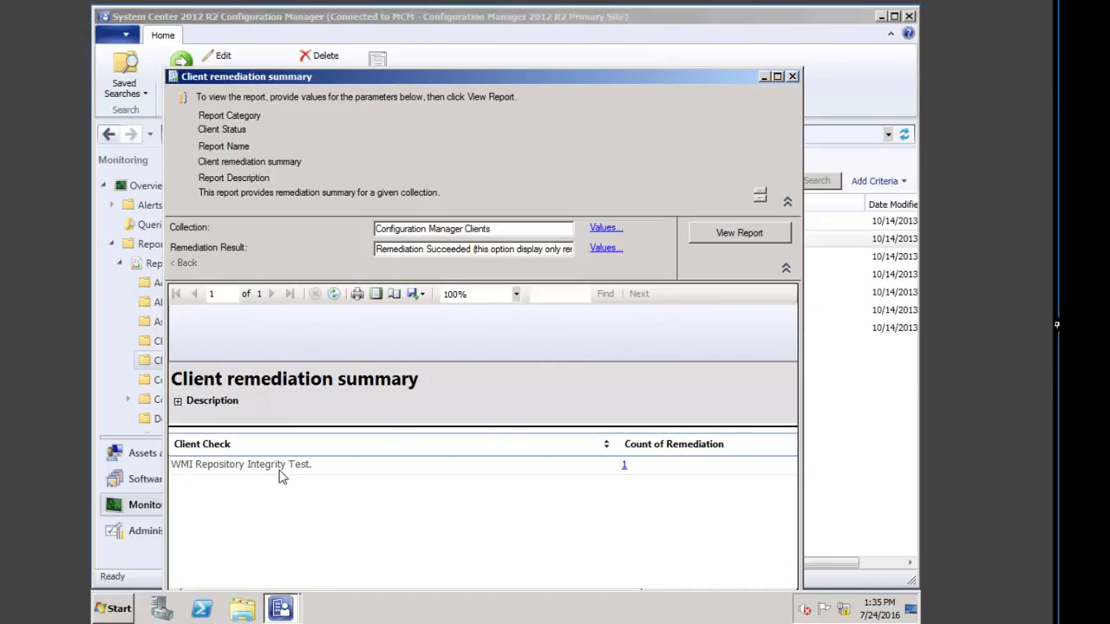
Step: Open the remediation details for the WMI Repository Integrity Test, examine the remediated computer and time, and close the report
left_click(624, 469)
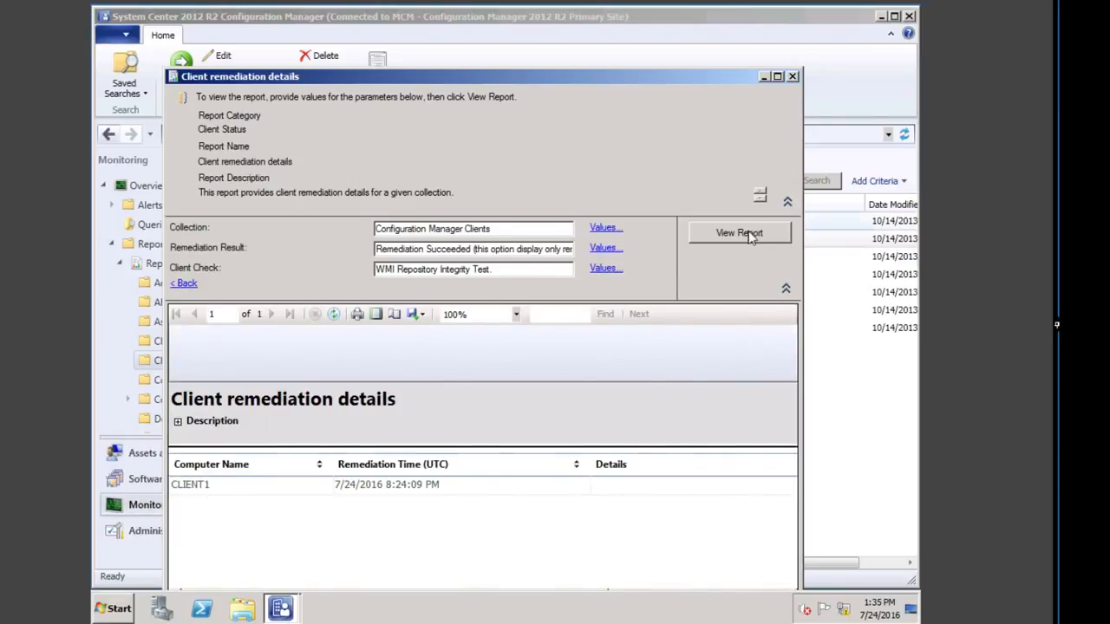
left_click(792, 78)
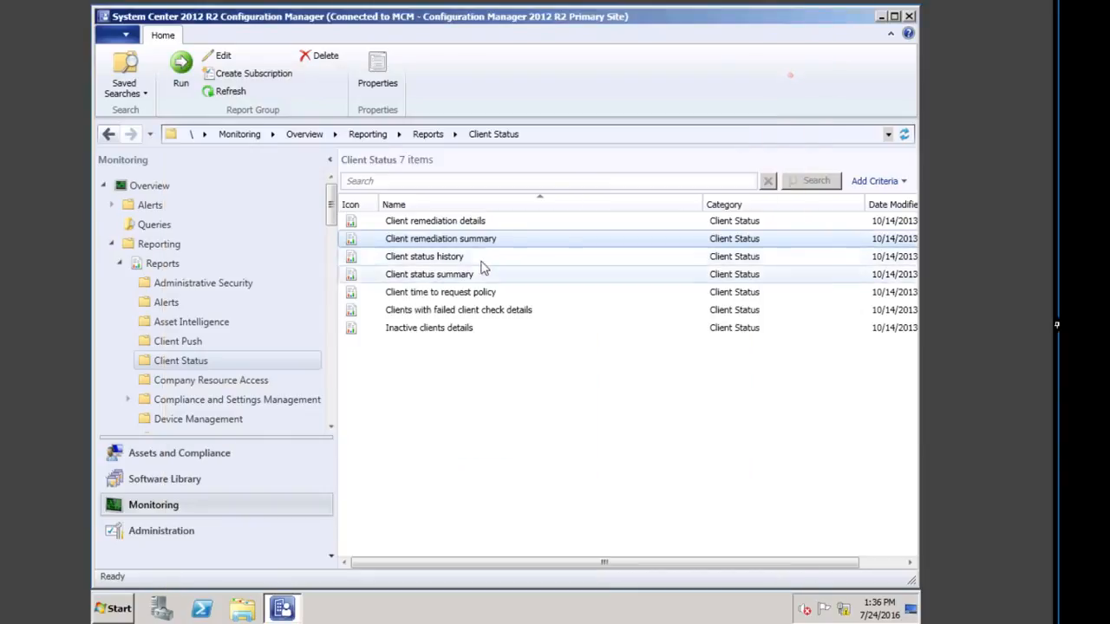
Step: Run the Client remediation summary report for Configuration Manager Clients with the remediation result set to Remediation Failed, examine it, and close it
double_click(453, 239)
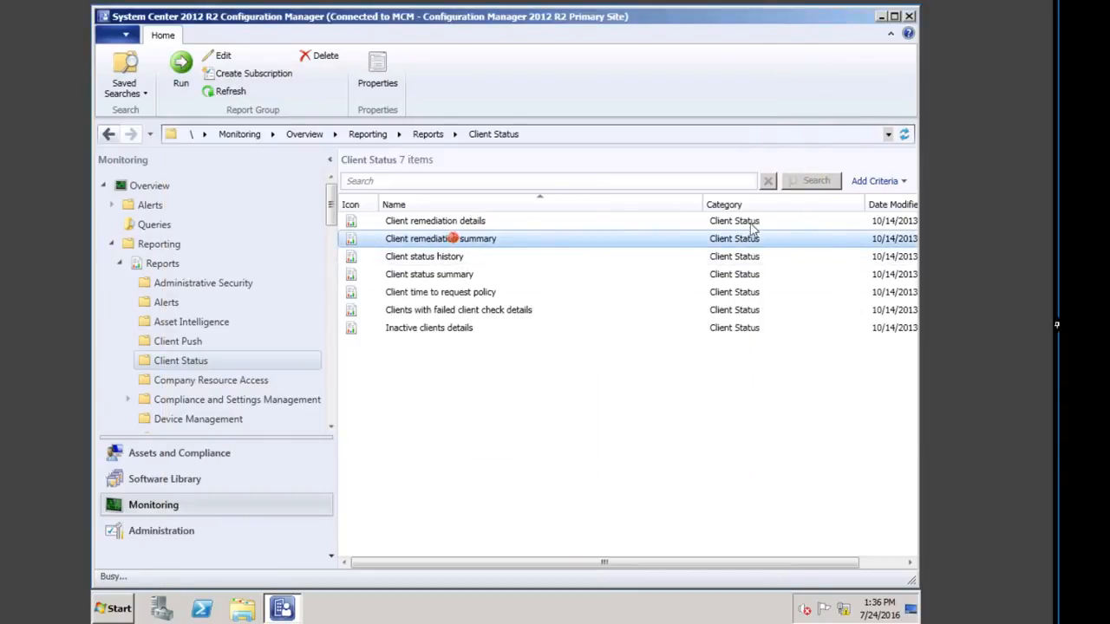
left_click(656, 228)
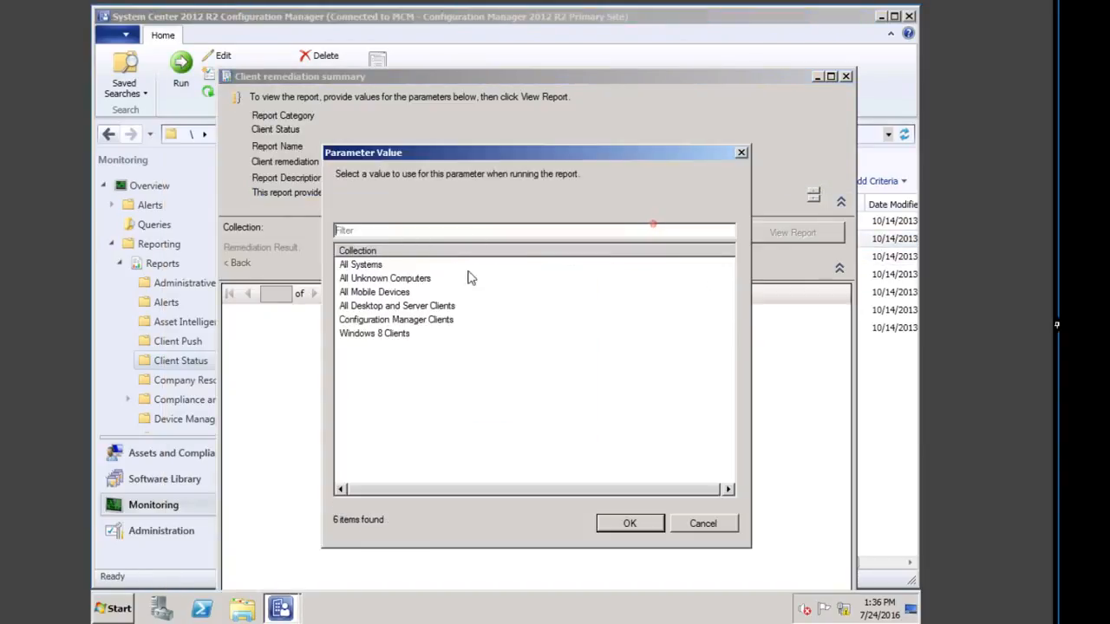
double_click(376, 321)
left_click(661, 249)
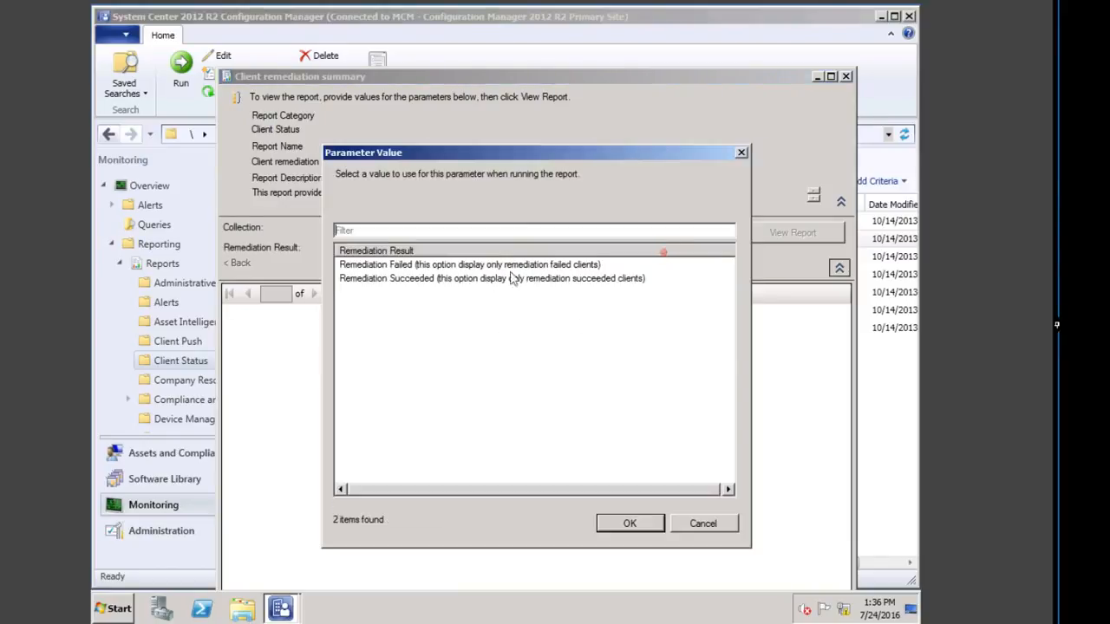
double_click(405, 266)
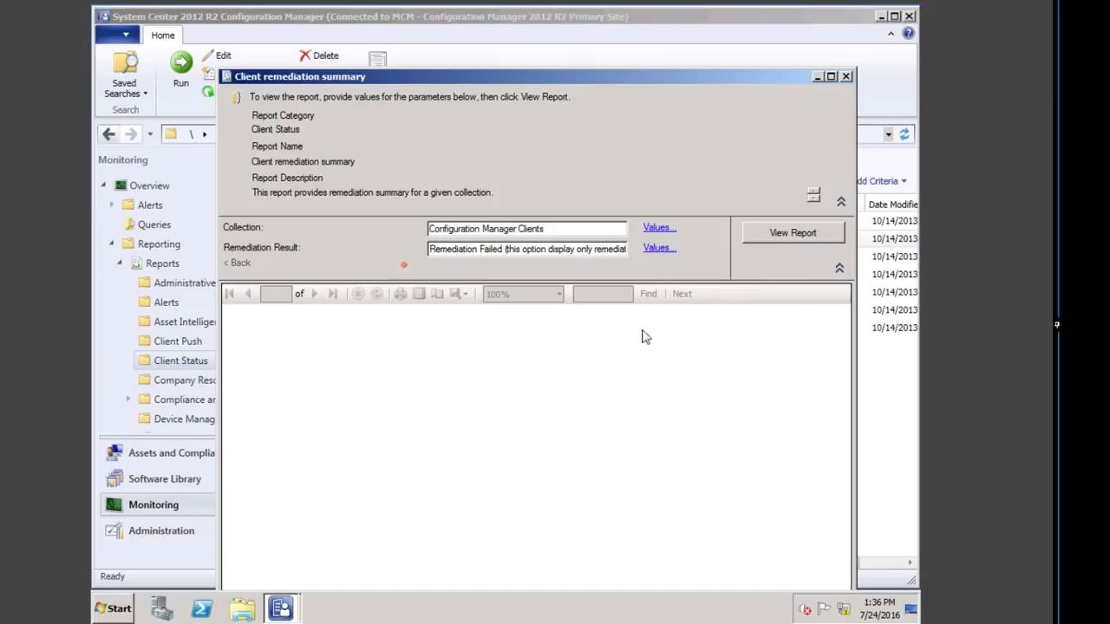
left_click(790, 234)
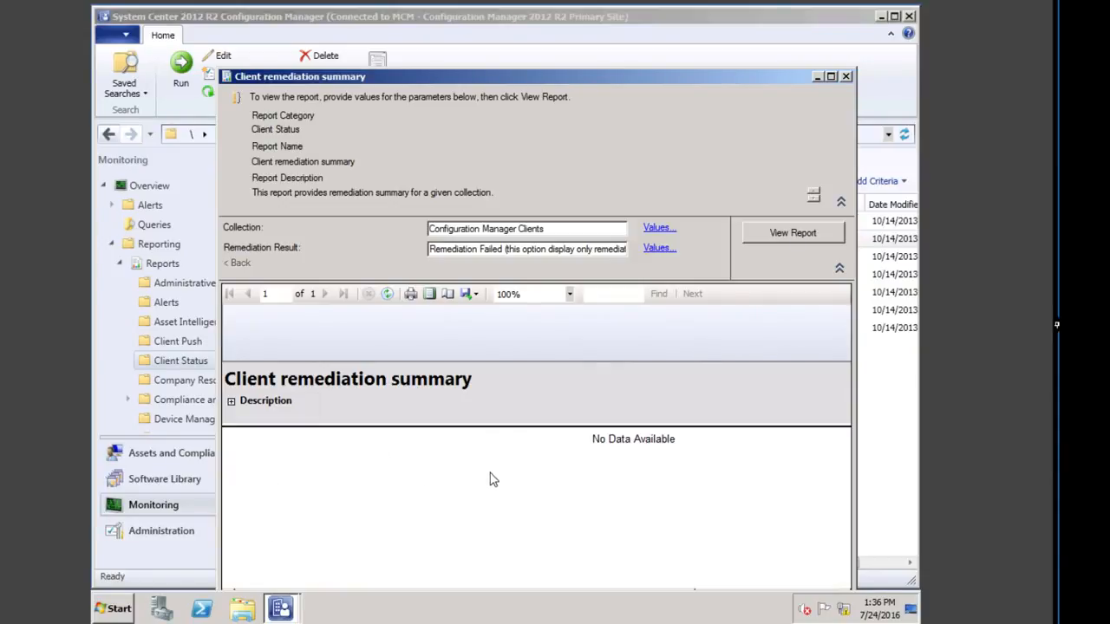
left_click(847, 77)
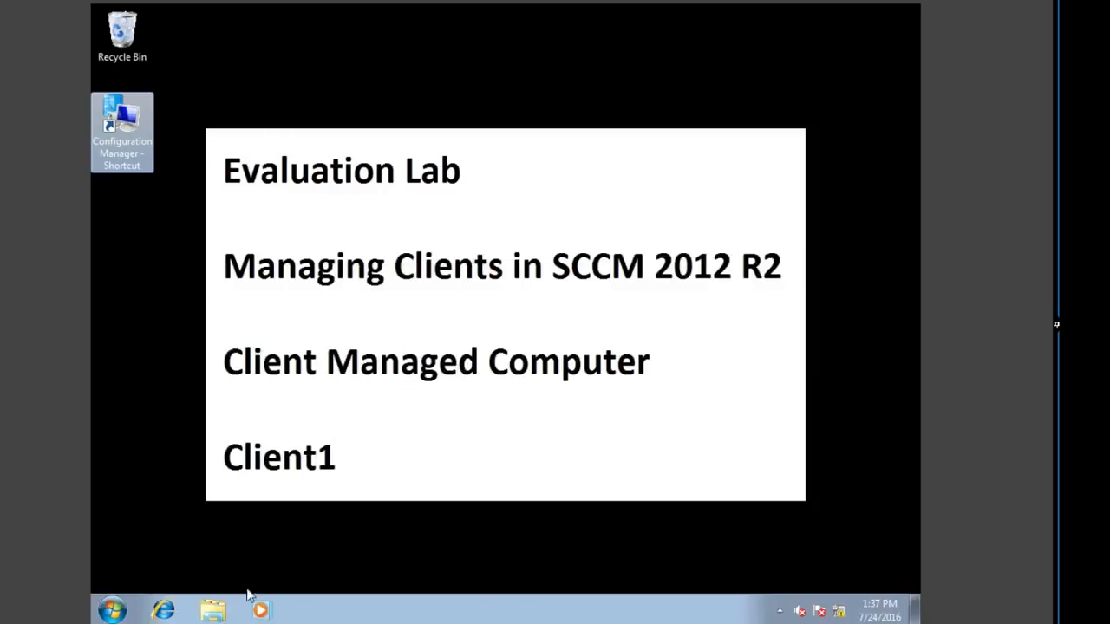
Step: Switch to Client1 and open Task Scheduler from the System and Security settings in Control Panel
left_click(104, 618)
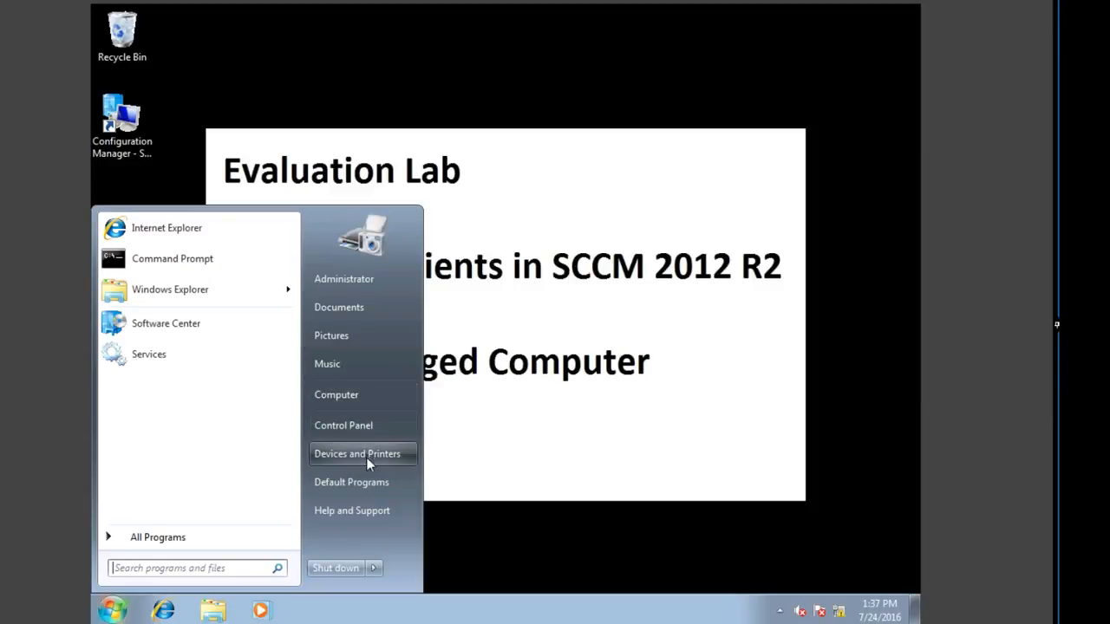
left_click(352, 426)
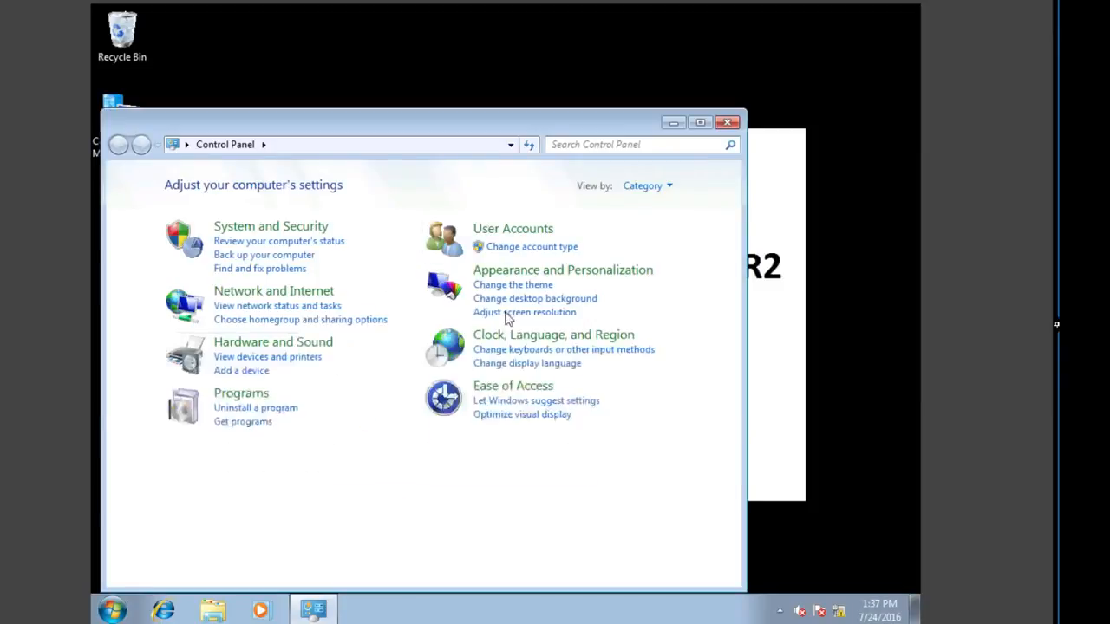
left_click(271, 226)
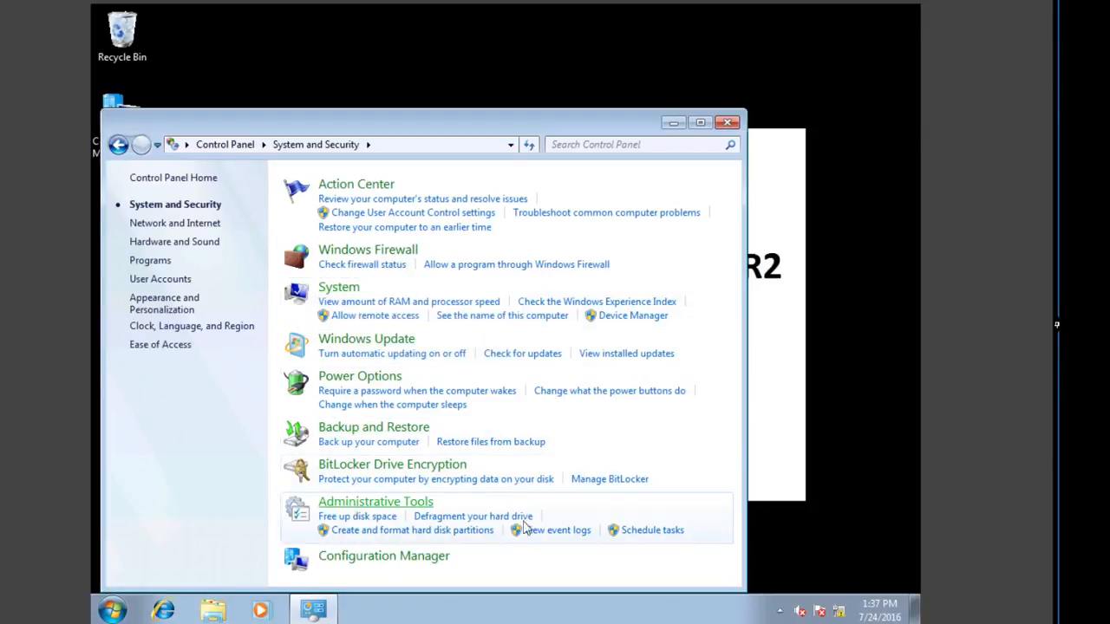
left_click(657, 529)
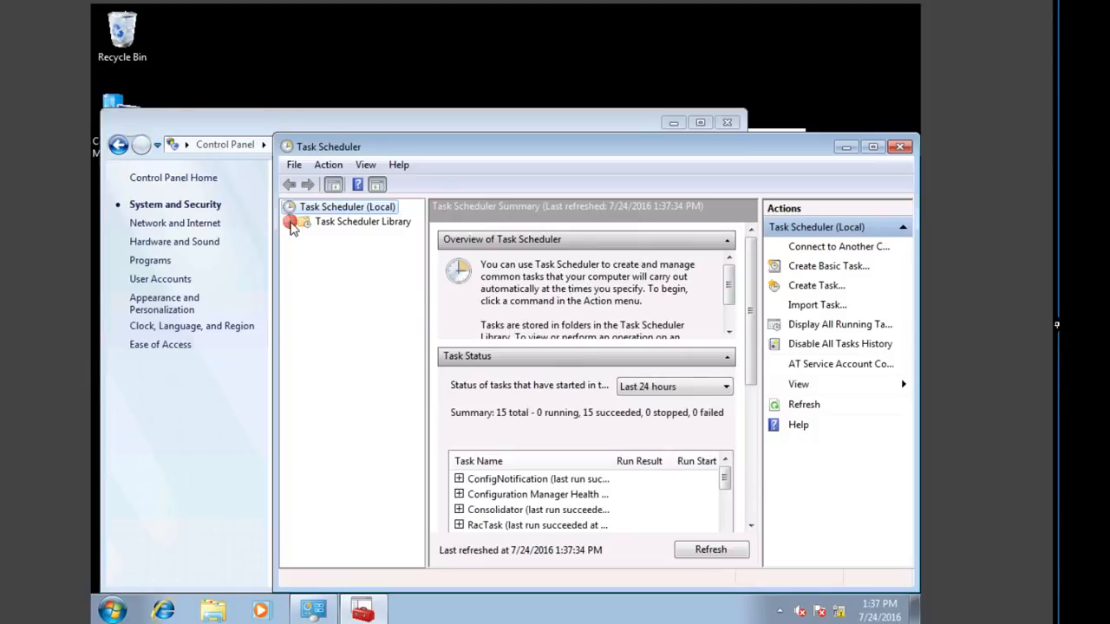
Step: Display the scheduled tasks in the Task Scheduler Library's Microsoft\Configuration Manager folder and maximize the Task Scheduler window
left_click(291, 222)
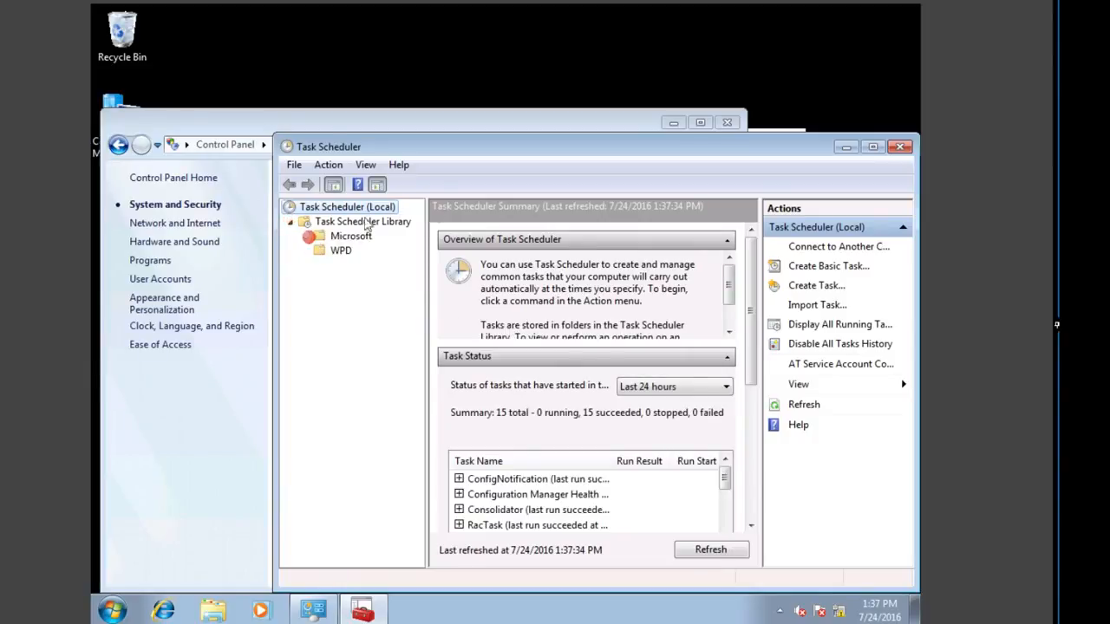
left_click(306, 237)
left_click(351, 267)
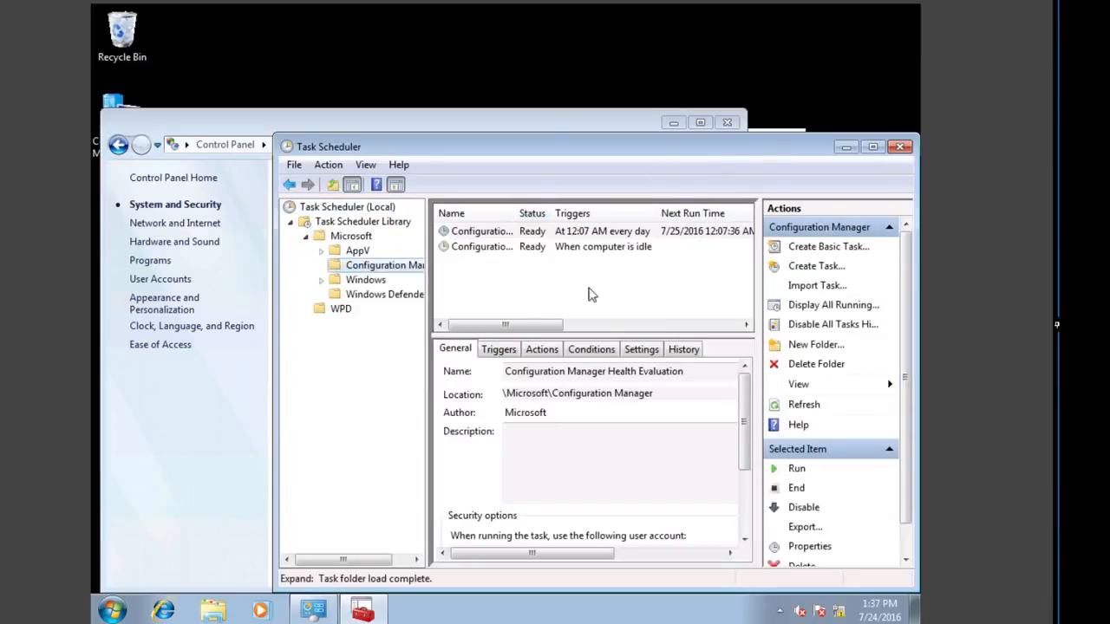
double_click(624, 144)
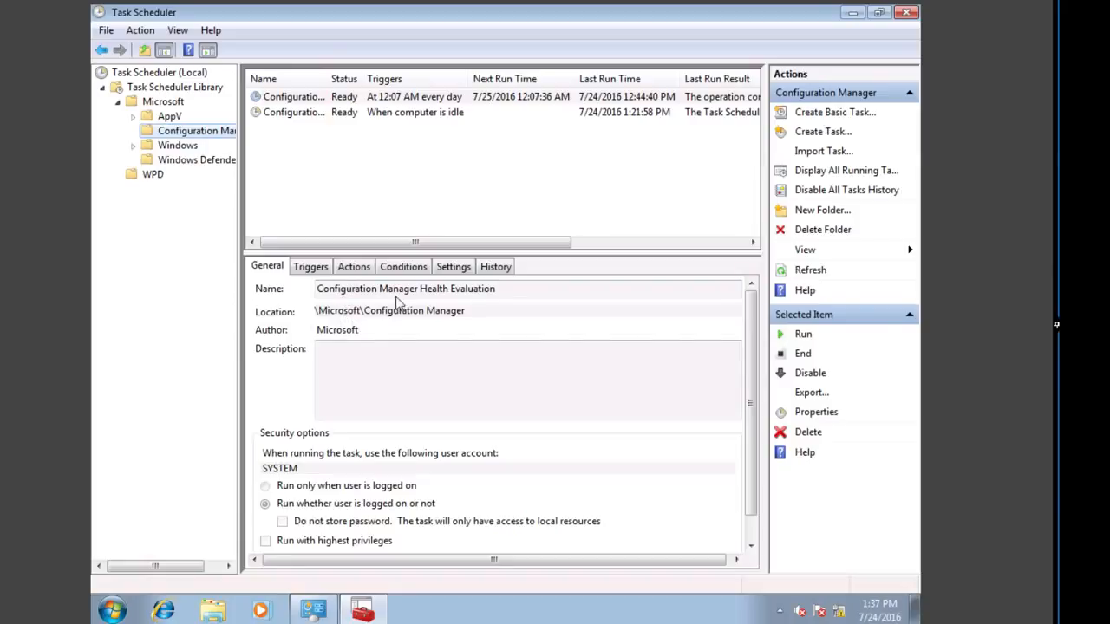
Step: Examine the triggers, actions, conditions, settings and history of the Configuration Manager Health Evaluation task
left_click(316, 266)
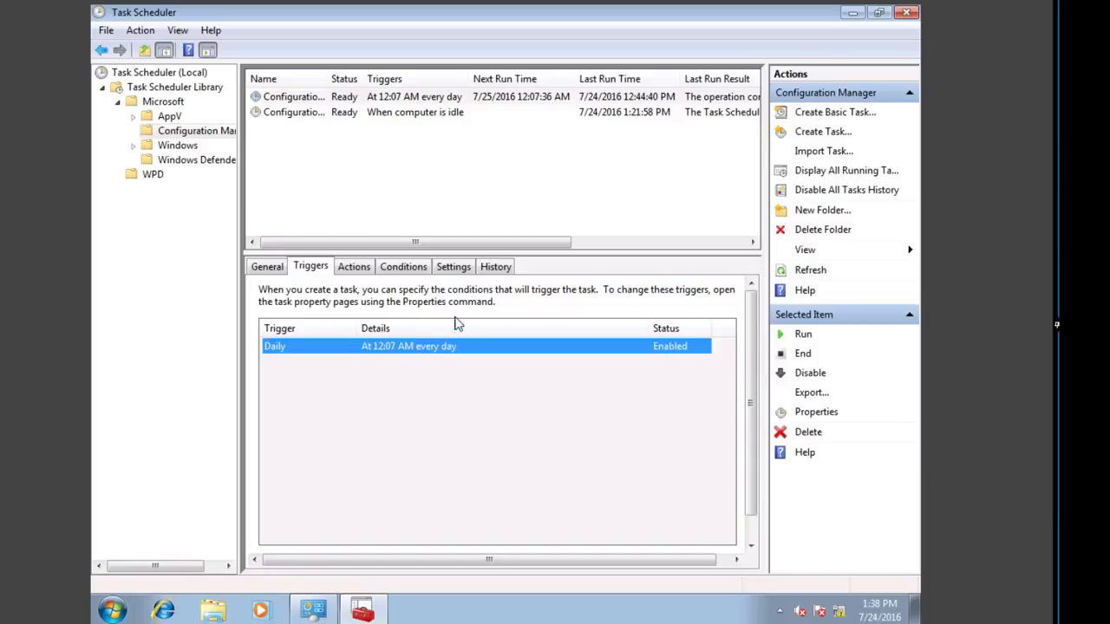
left_click(355, 267)
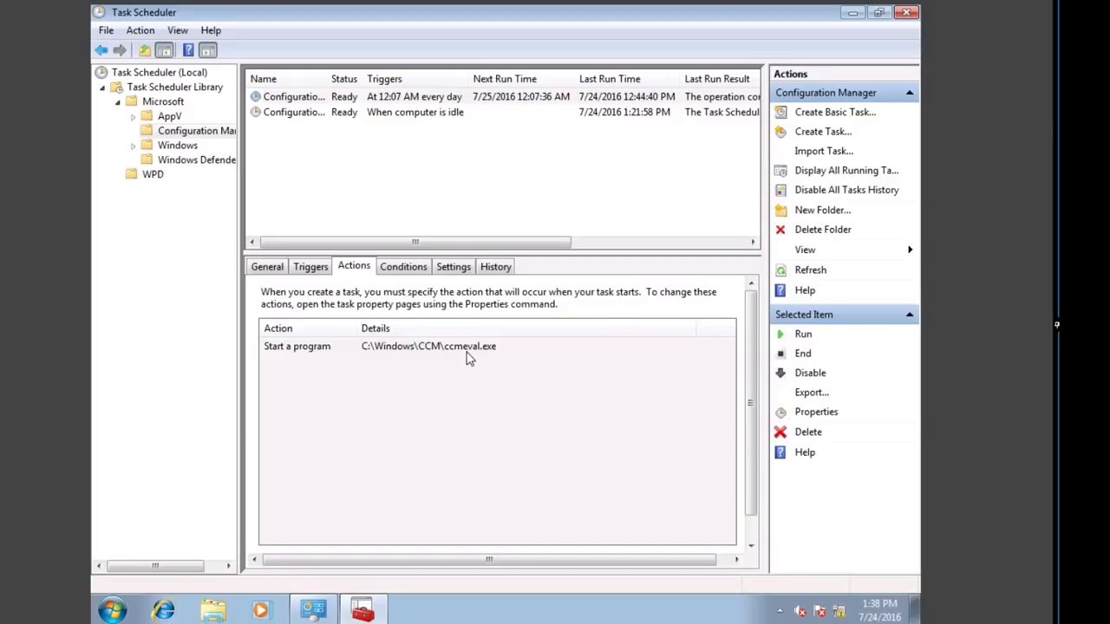
left_click(401, 269)
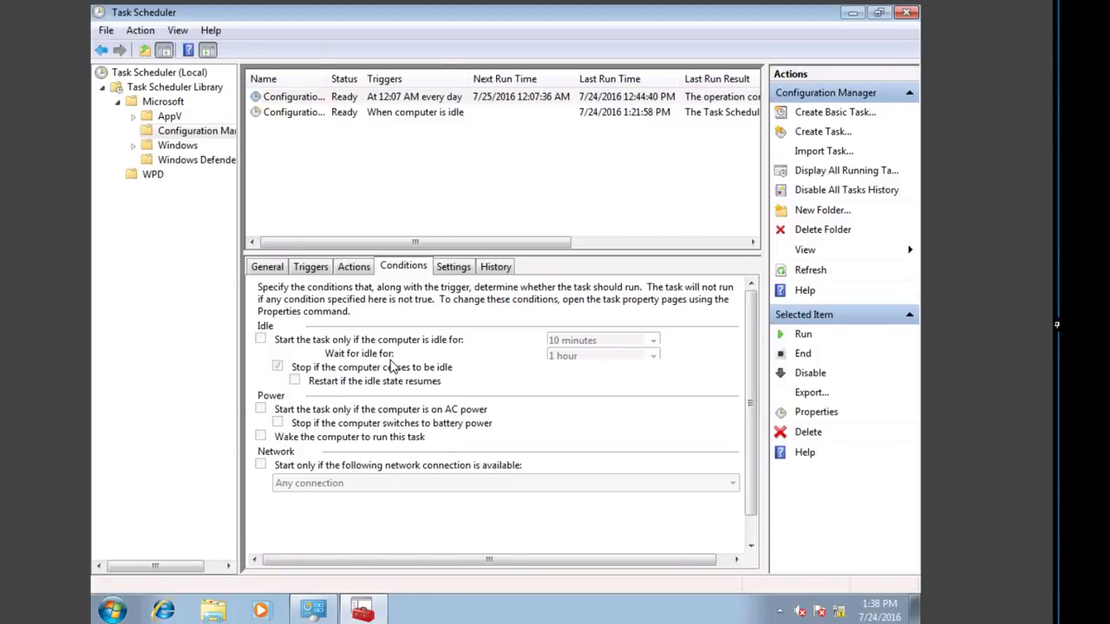
left_click(455, 266)
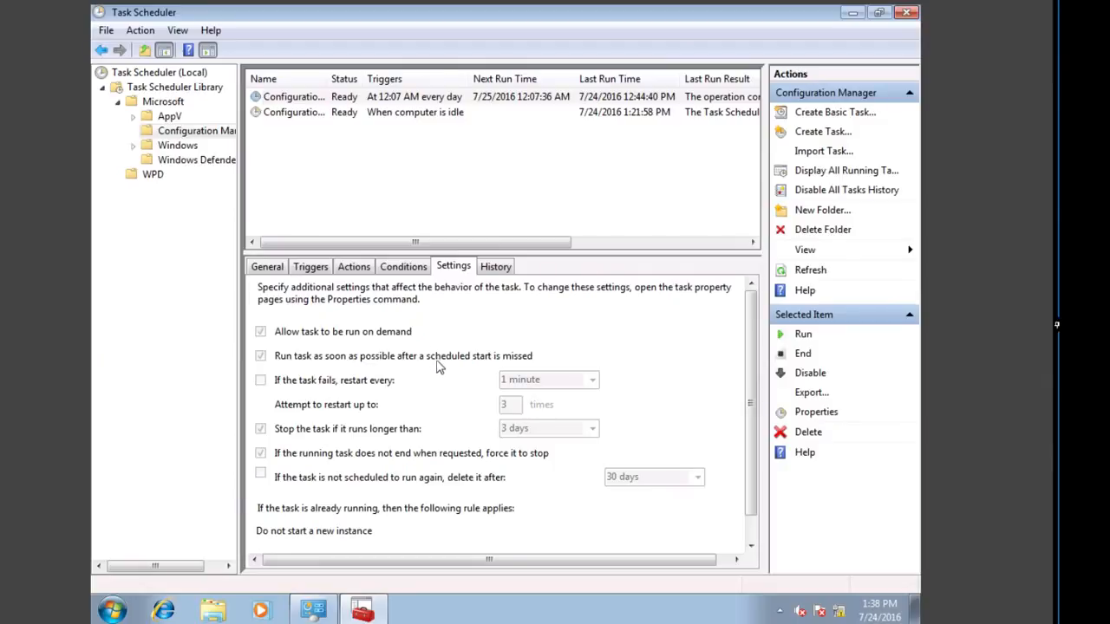
left_click(497, 269)
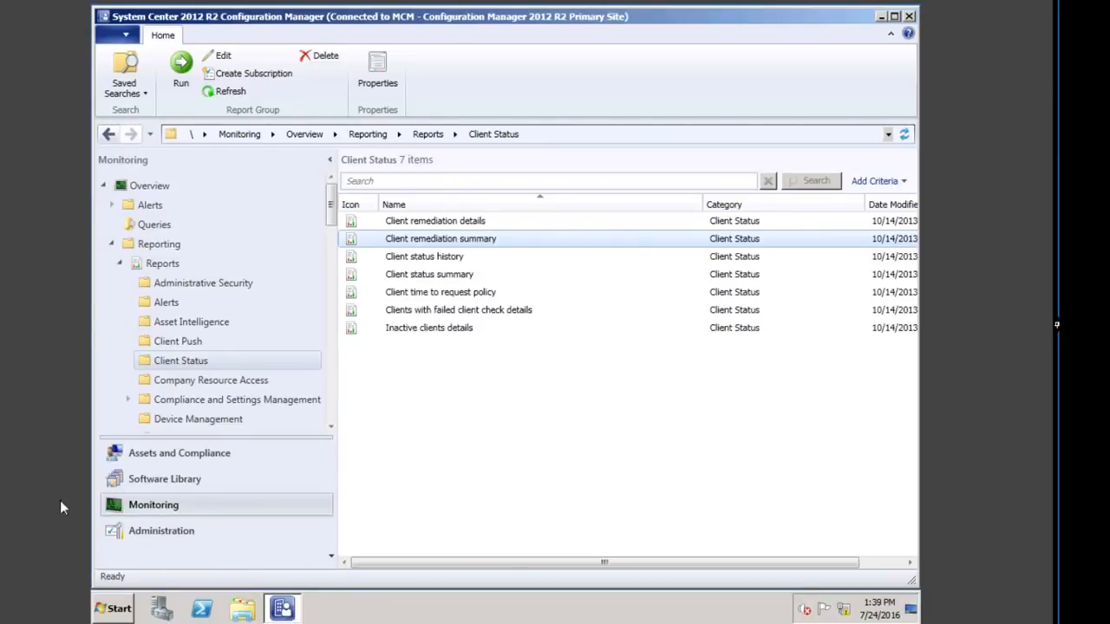
Step: Switch to the Configuration Manager console and open the properties of Default Client Settings in the Administration workspace
left_click(170, 527)
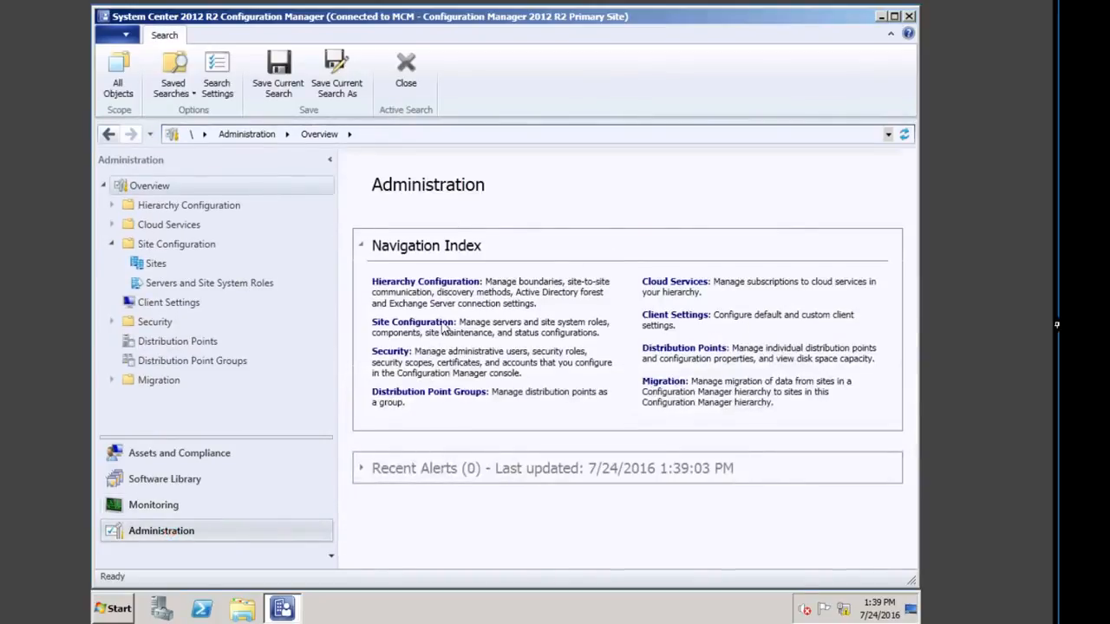
left_click(674, 316)
left_click(414, 223)
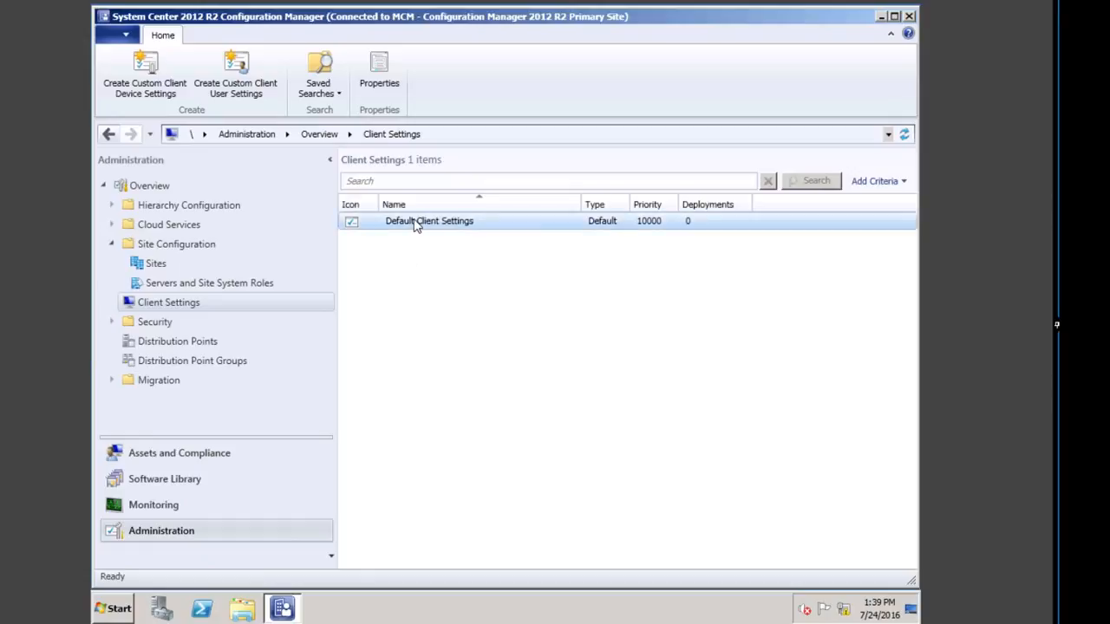
right_click(415, 223)
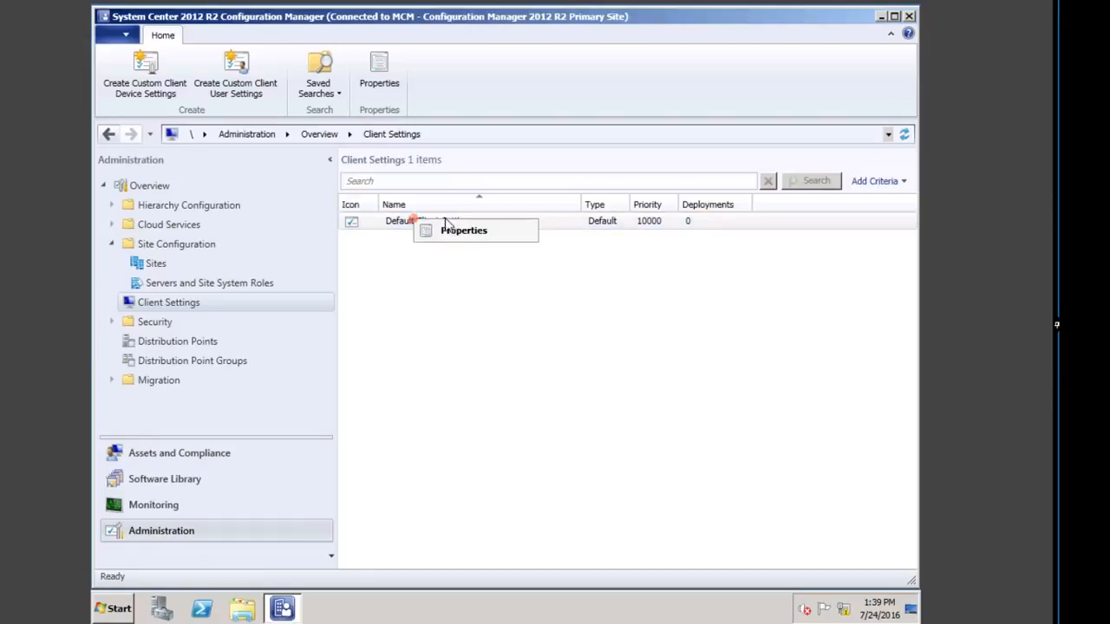
left_click(464, 232)
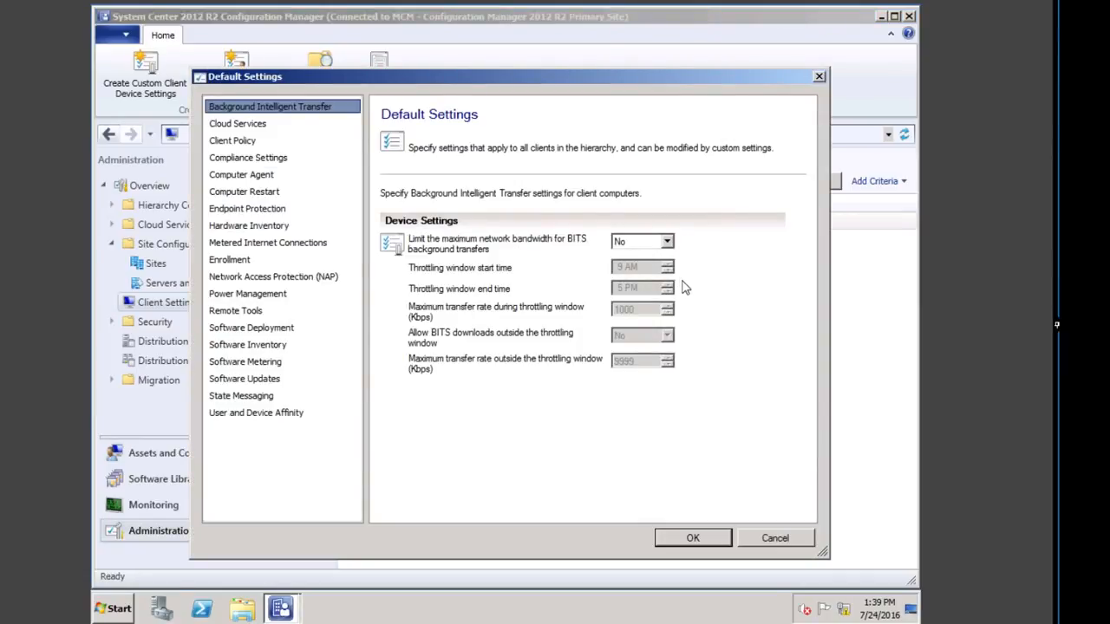
Step: In the Computer Agent settings, enter the test lab clients' organization name for display in Software Center
left_click(260, 175)
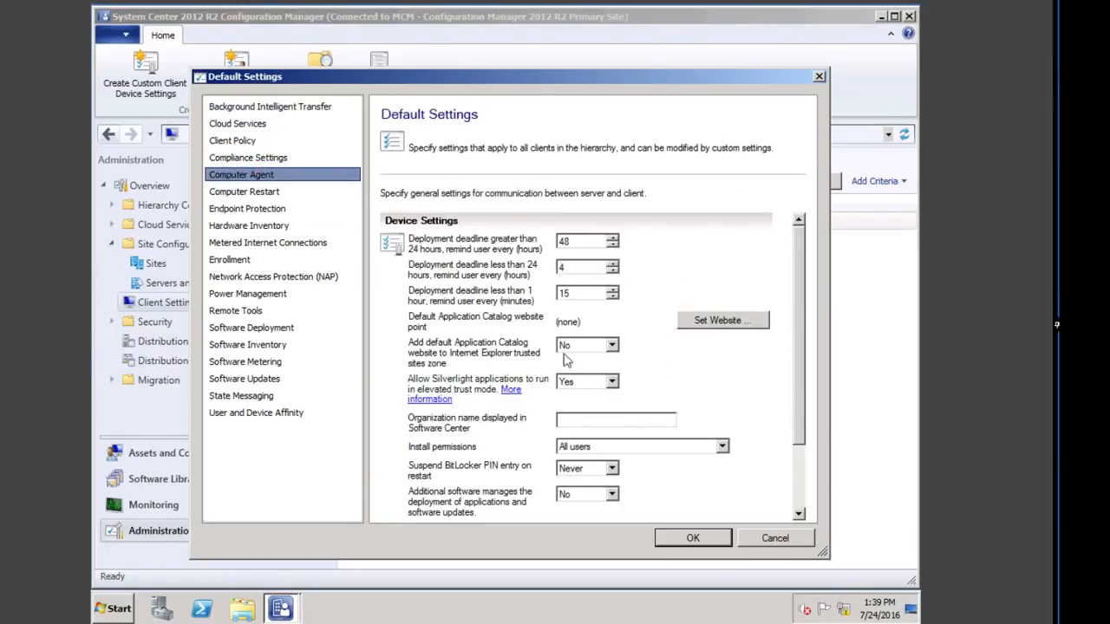
key("Down")
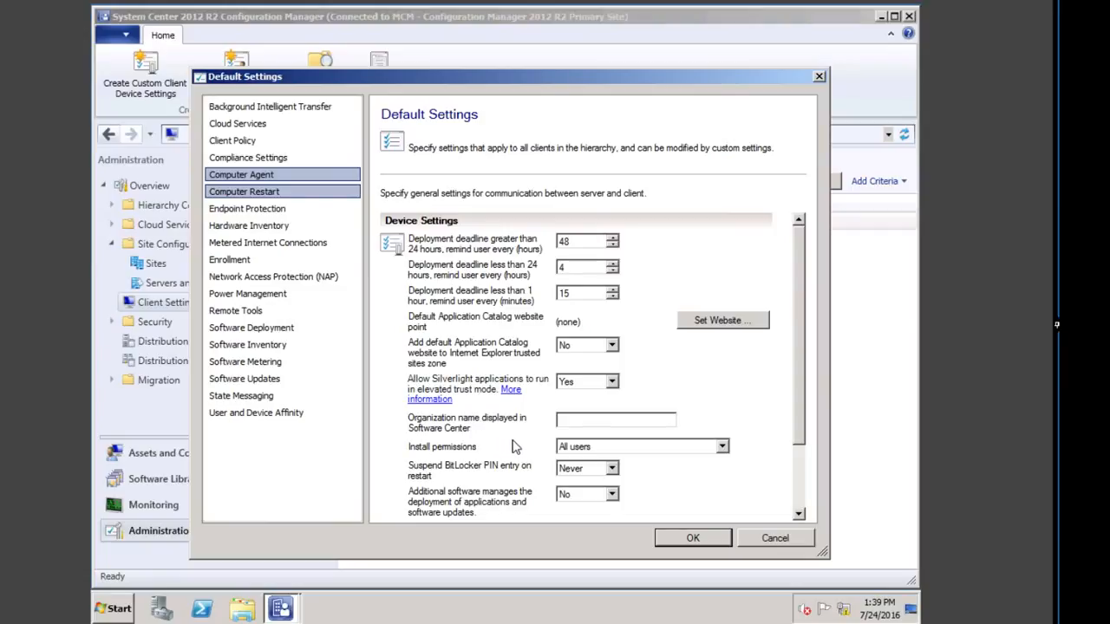
left_click(601, 423)
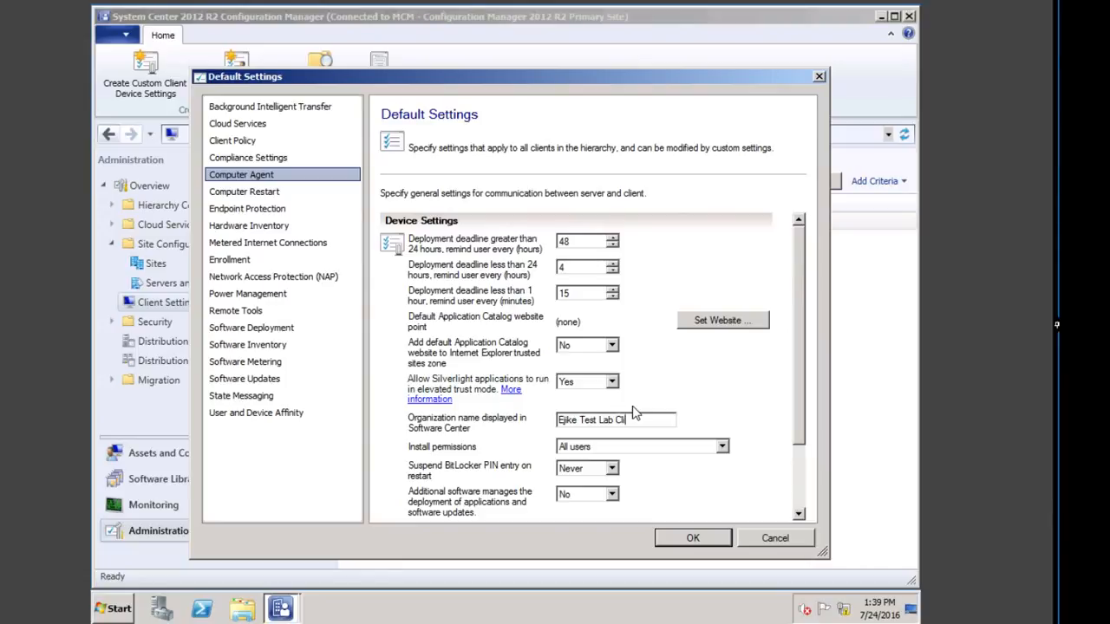
type("s")
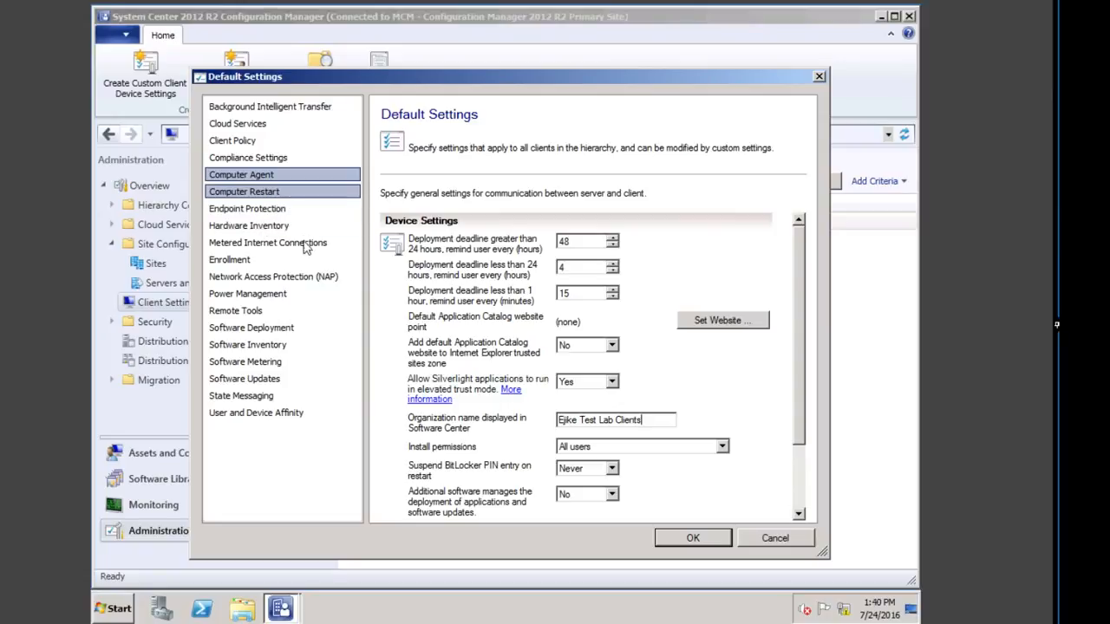
Step: Enable Remote Control on client computers with the Domain firewall exception profile, and save the default client settings
left_click(264, 312)
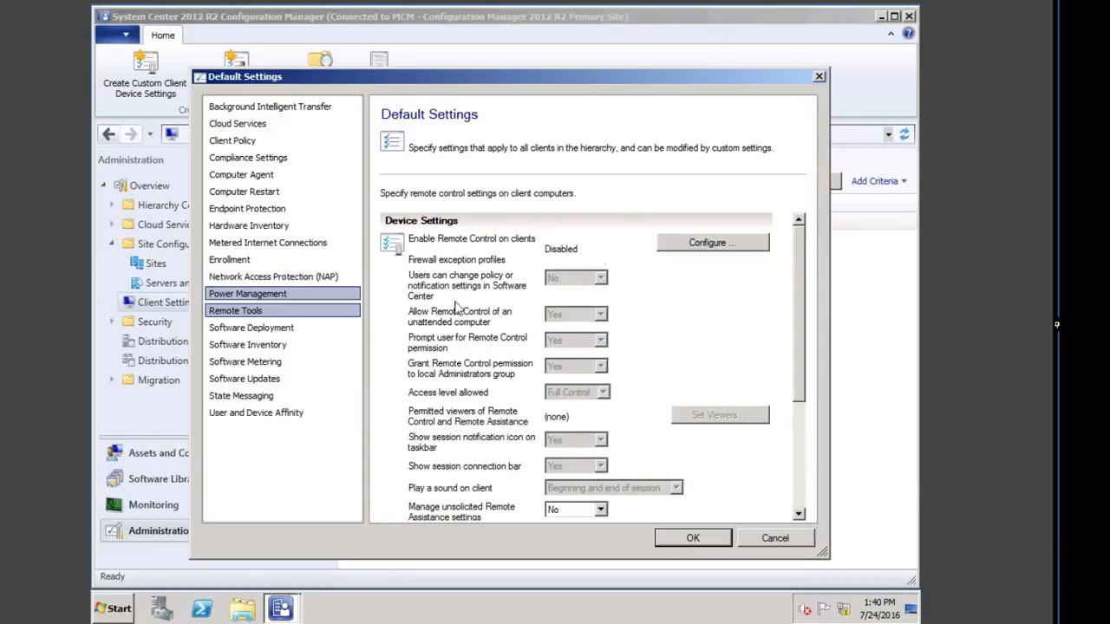
left_click(734, 243)
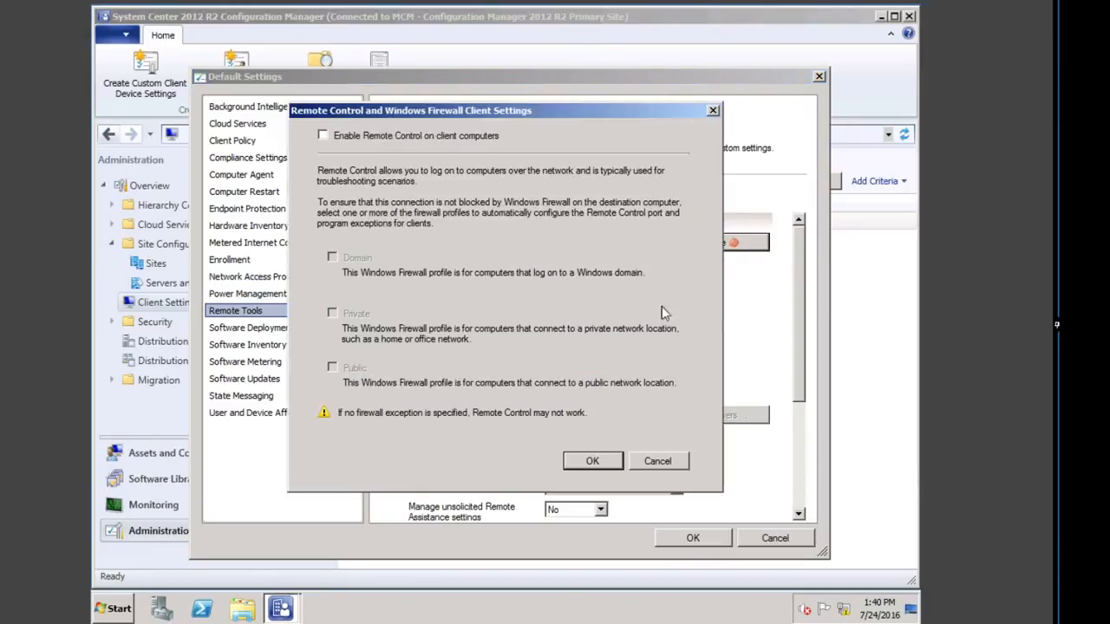
left_click(323, 136)
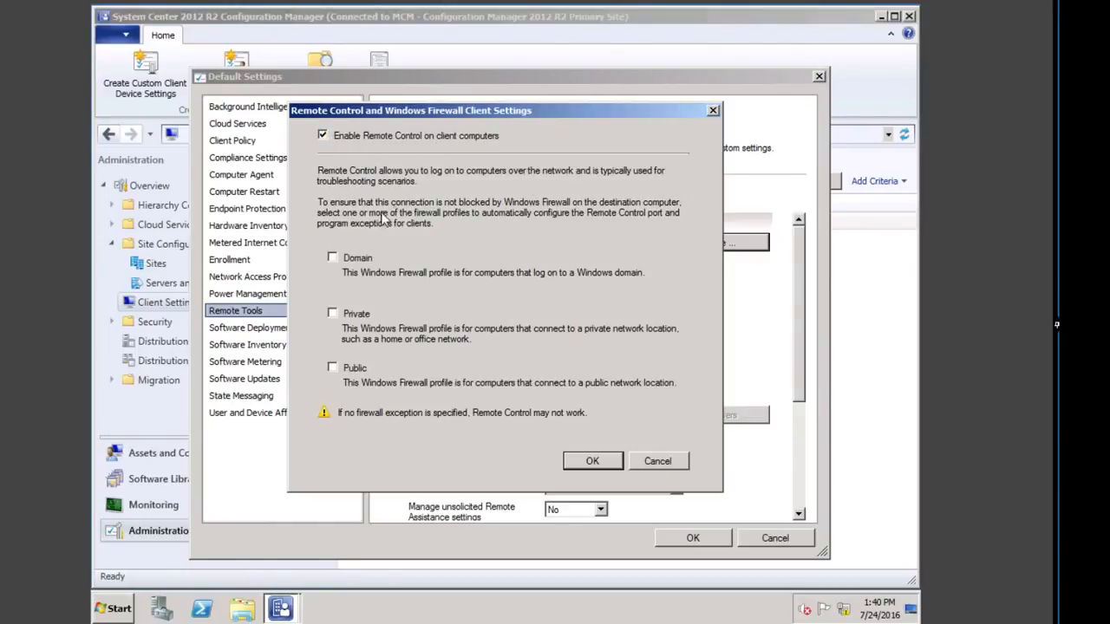
left_click(333, 258)
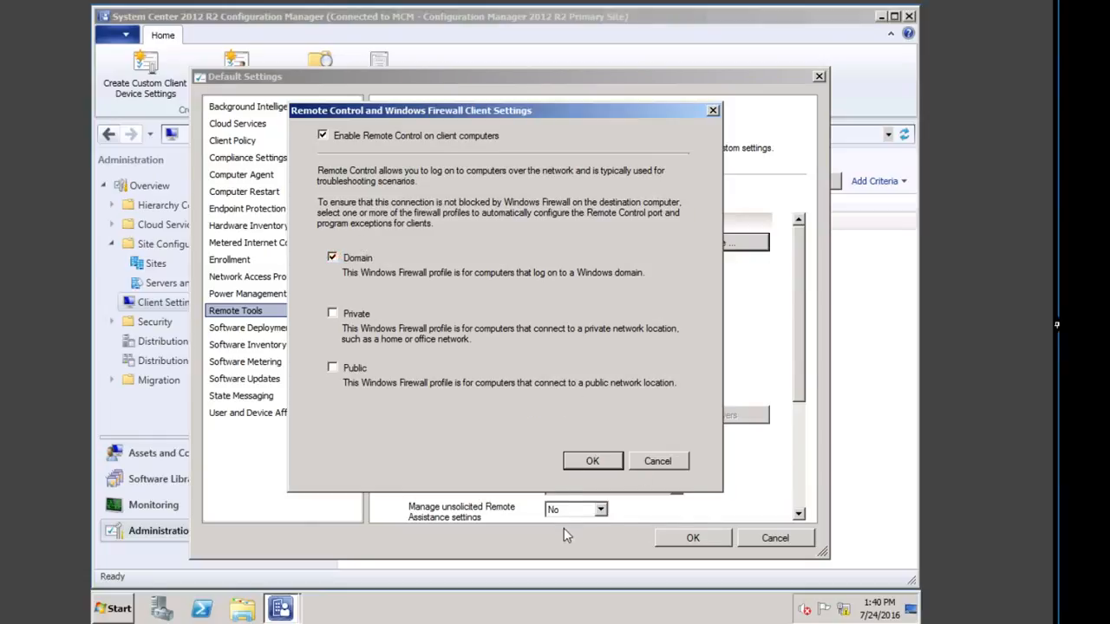
left_click(591, 462)
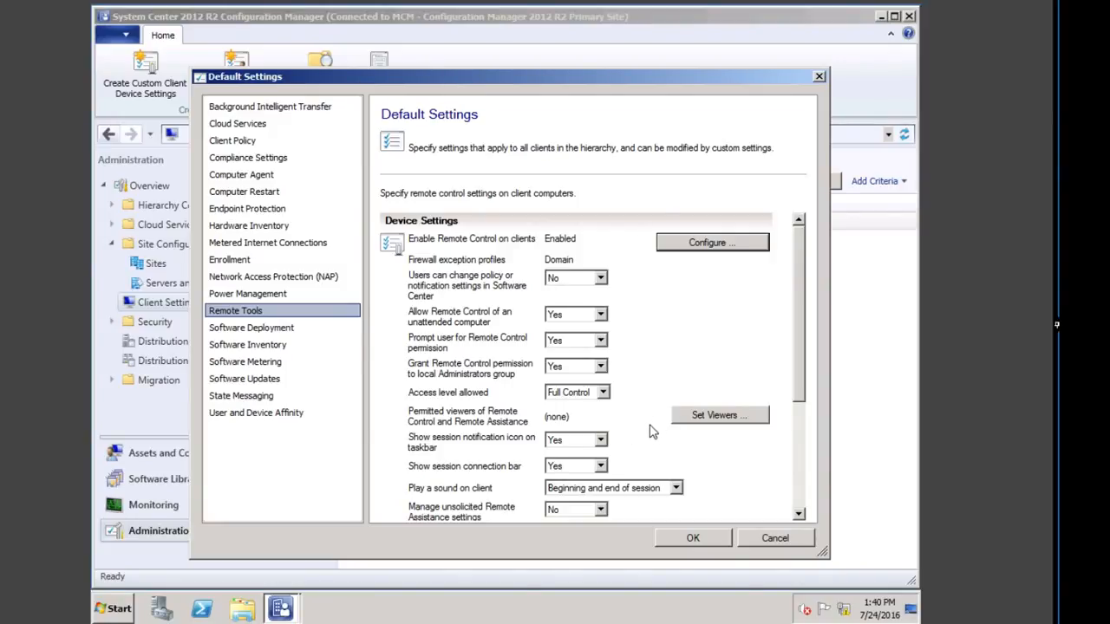
left_click(697, 540)
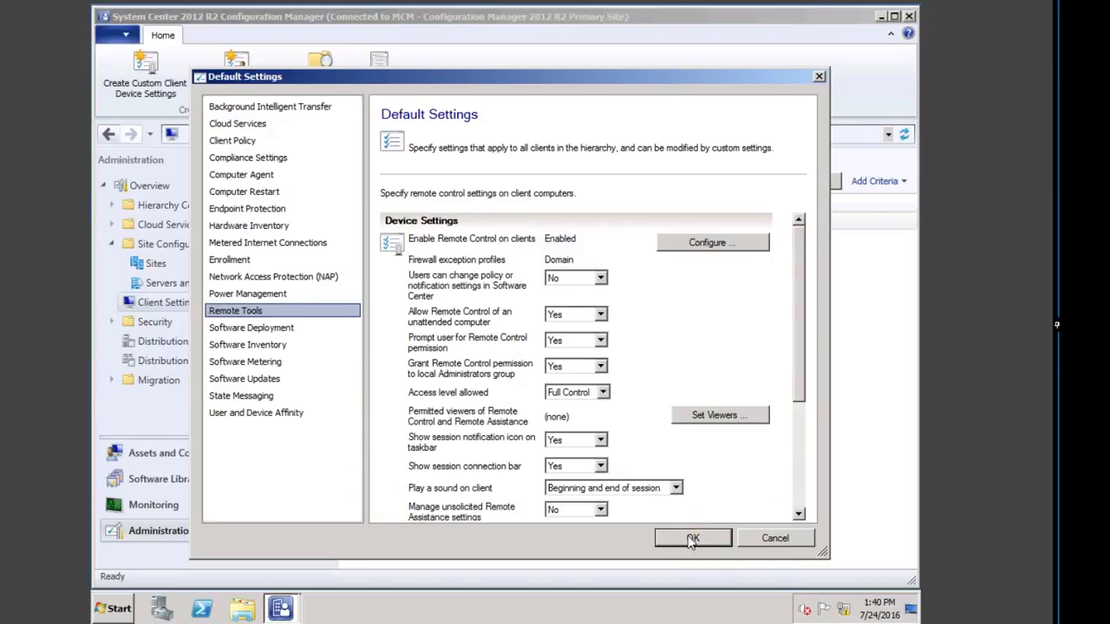
left_click(776, 538)
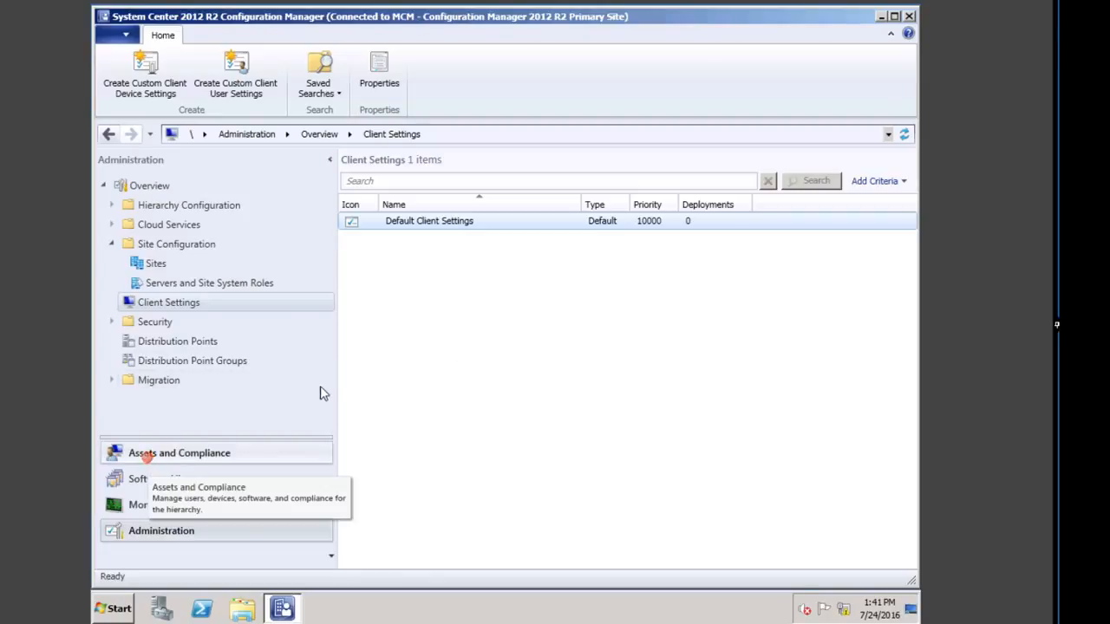
Step: Show the members of the Configuration Manager Clients device collection in Assets and Compliance, and return to the device collections list
left_click(147, 454)
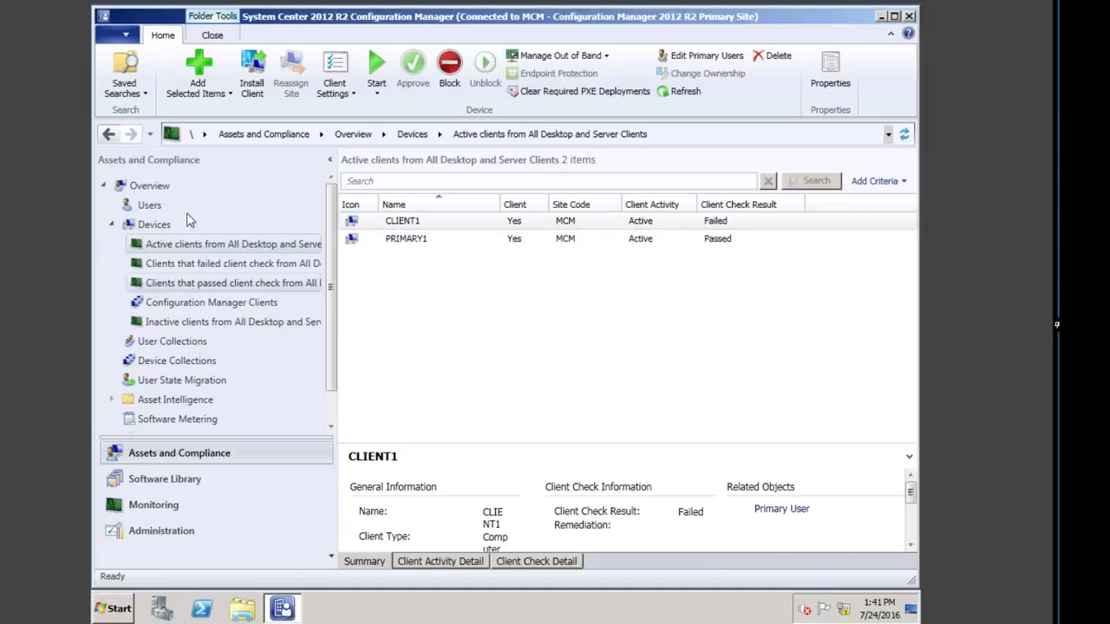
left_click(182, 361)
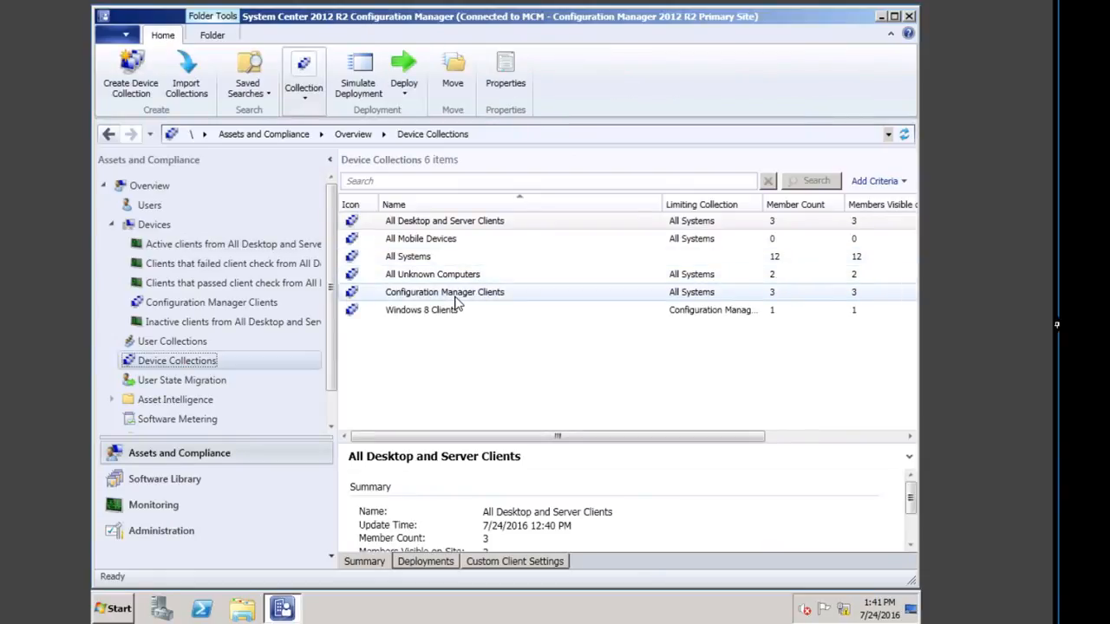
left_click(456, 298)
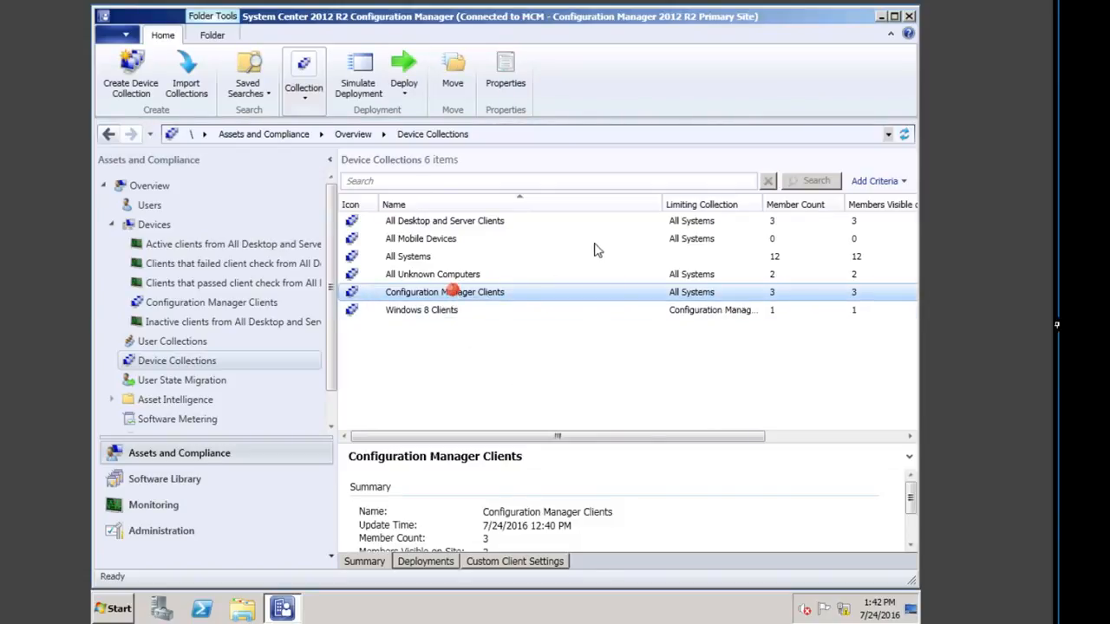
double_click(479, 295)
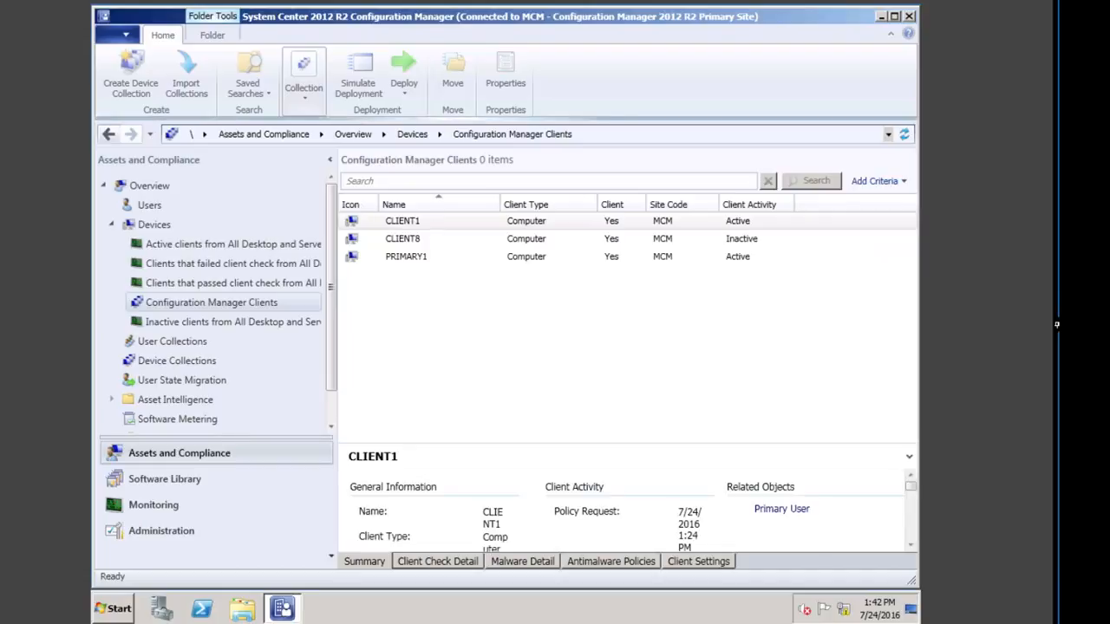
left_click(108, 136)
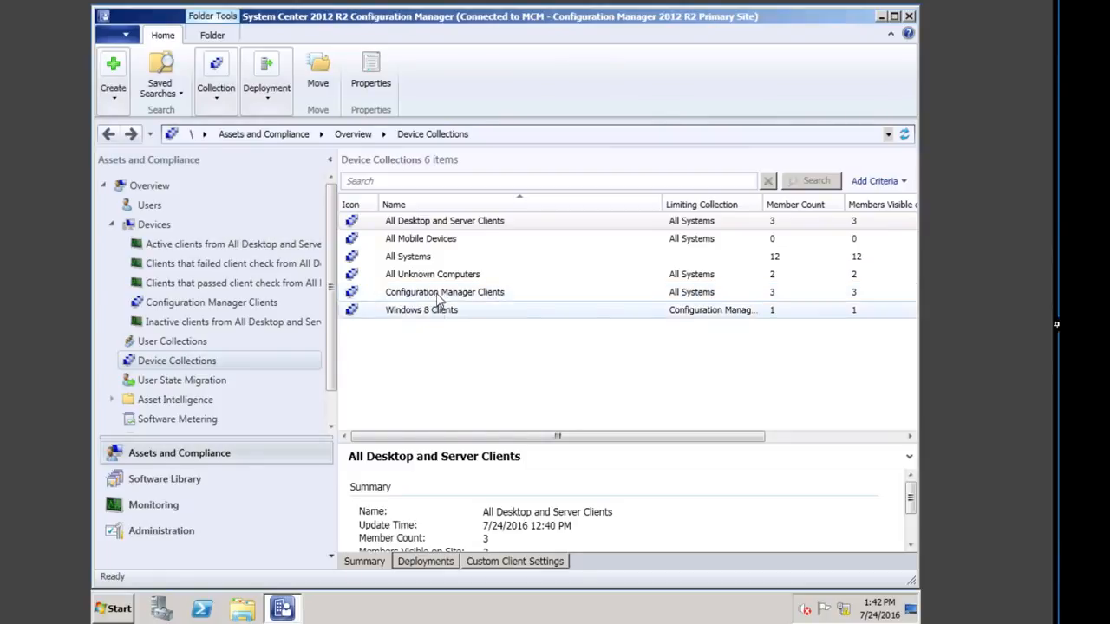
Step: Send the Download Computer Policy client notification to the Configuration Manager Clients collection and review the available client notification options
double_click(438, 293)
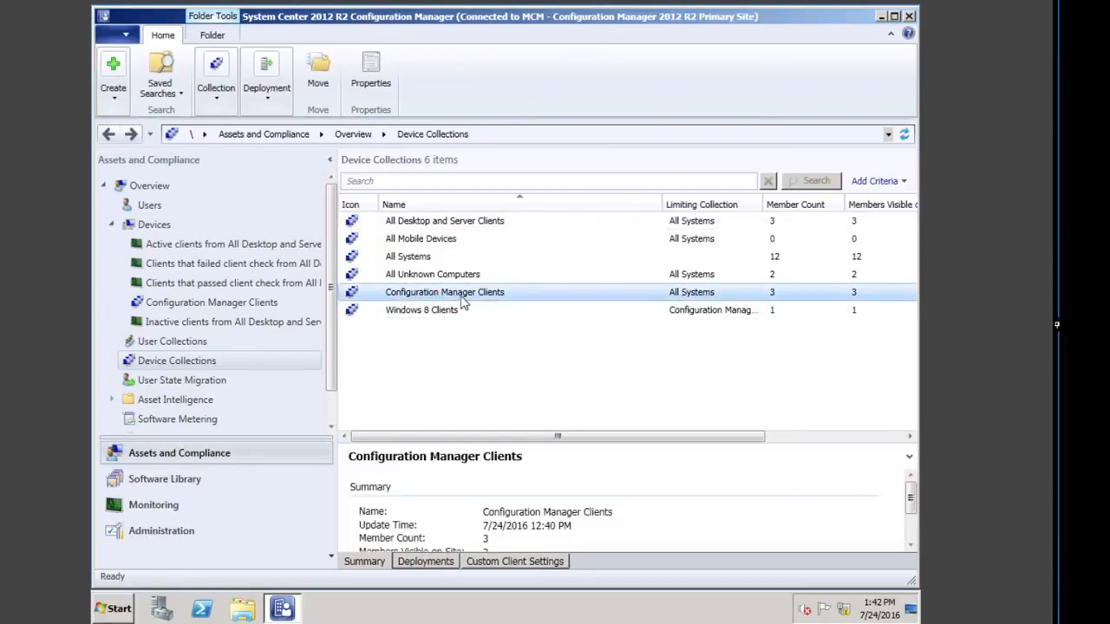
right_click(476, 294)
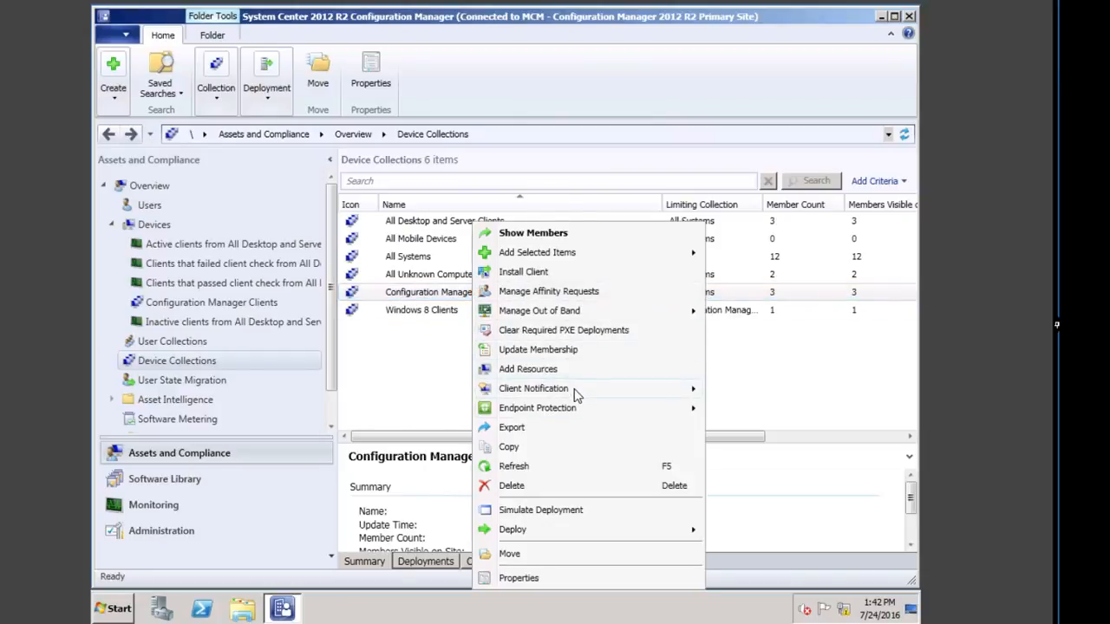
mouse_move(576, 395)
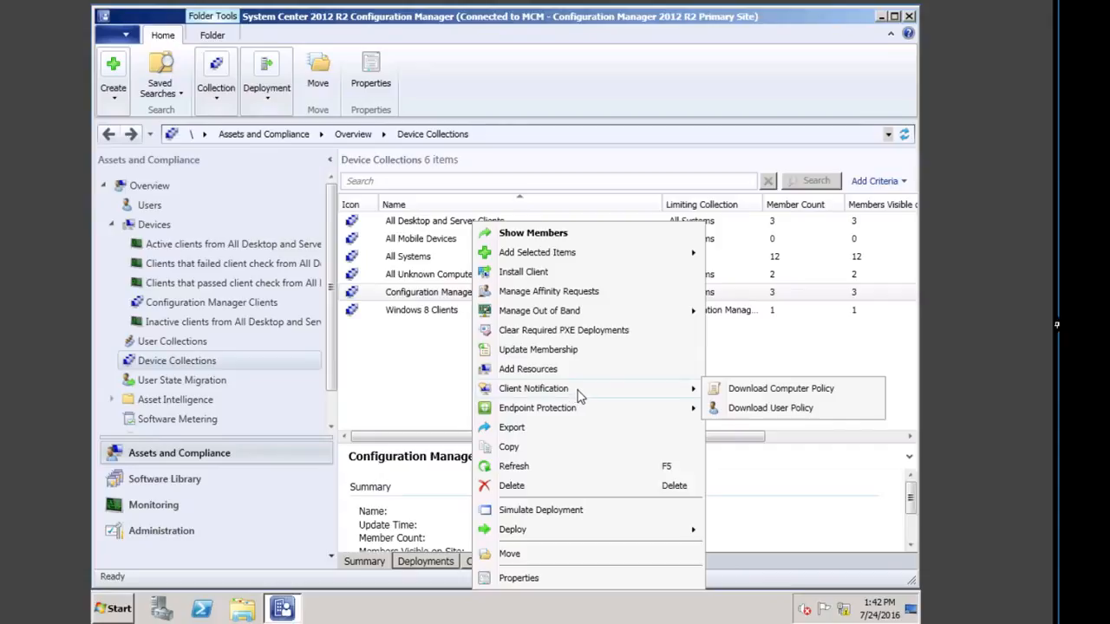
left_click(759, 392)
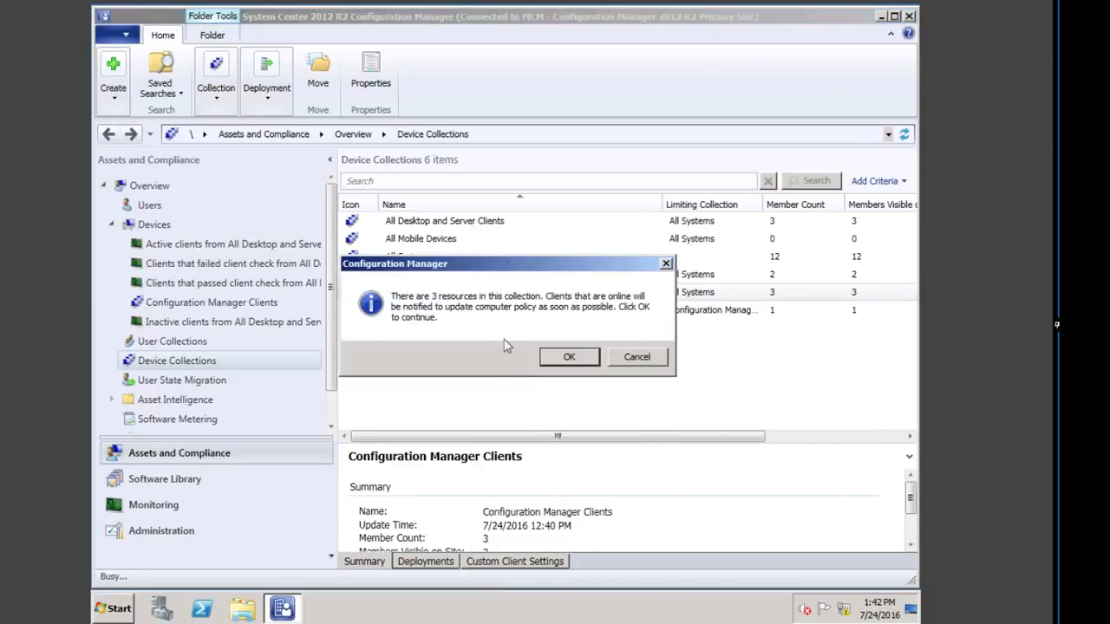
left_click(572, 357)
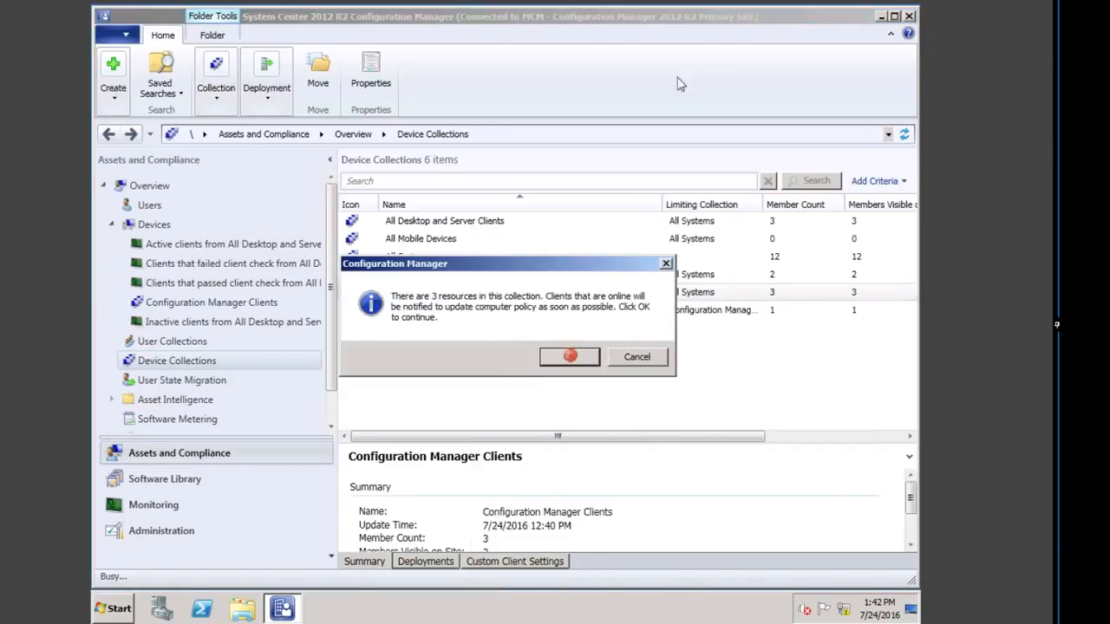
left_click(219, 100)
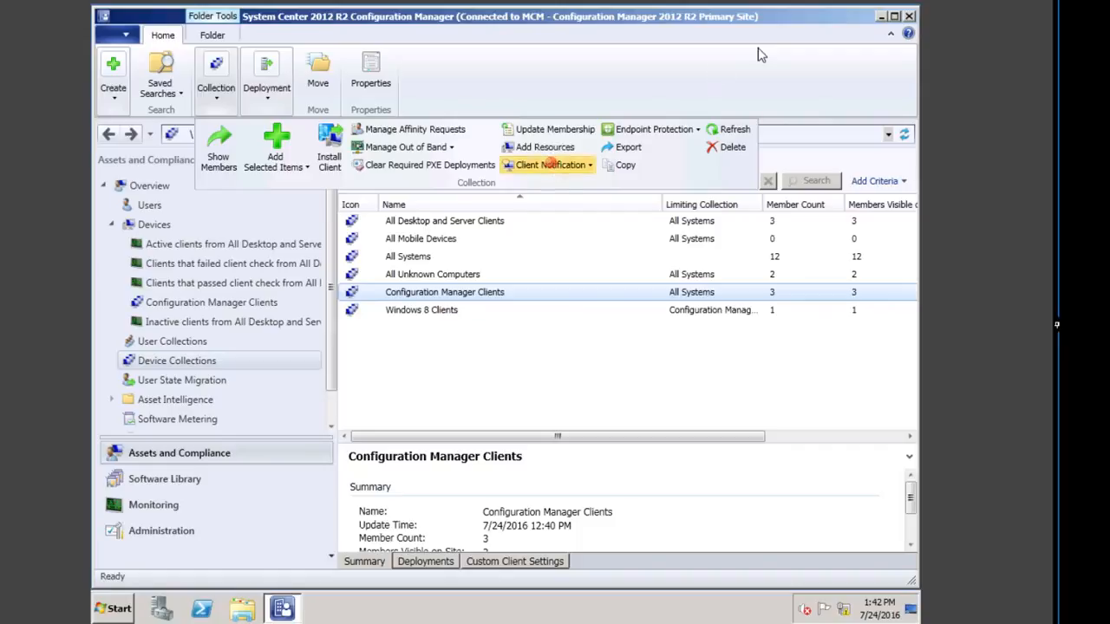
left_click(554, 167)
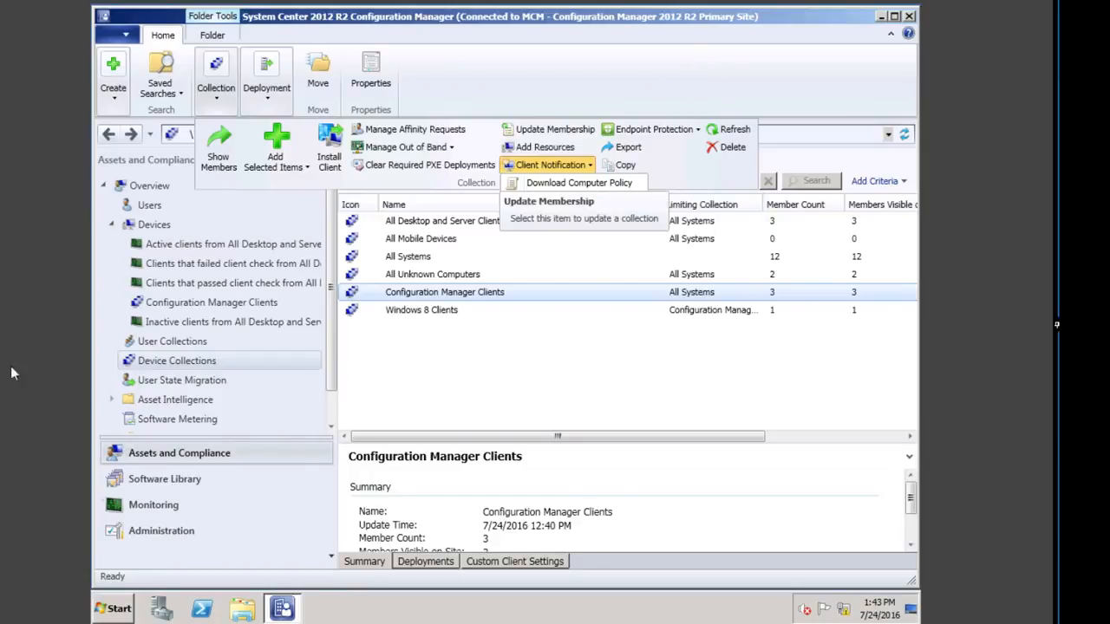
Step: Switch to Software Center on the server to check the displayed organization name
left_click(119, 609)
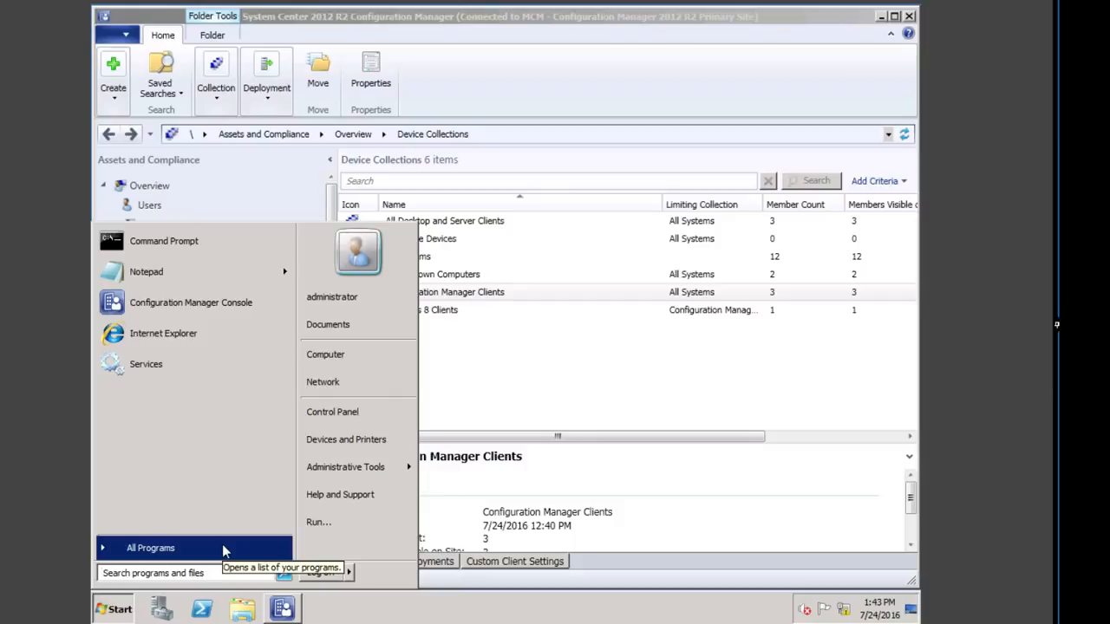
type("soft")
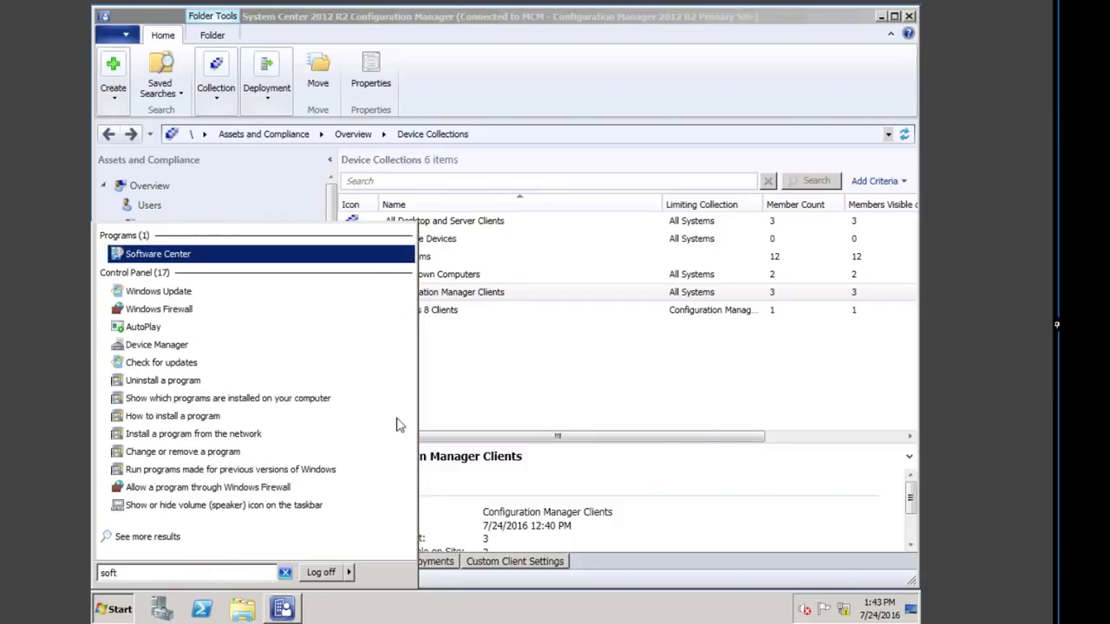
left_click(158, 252)
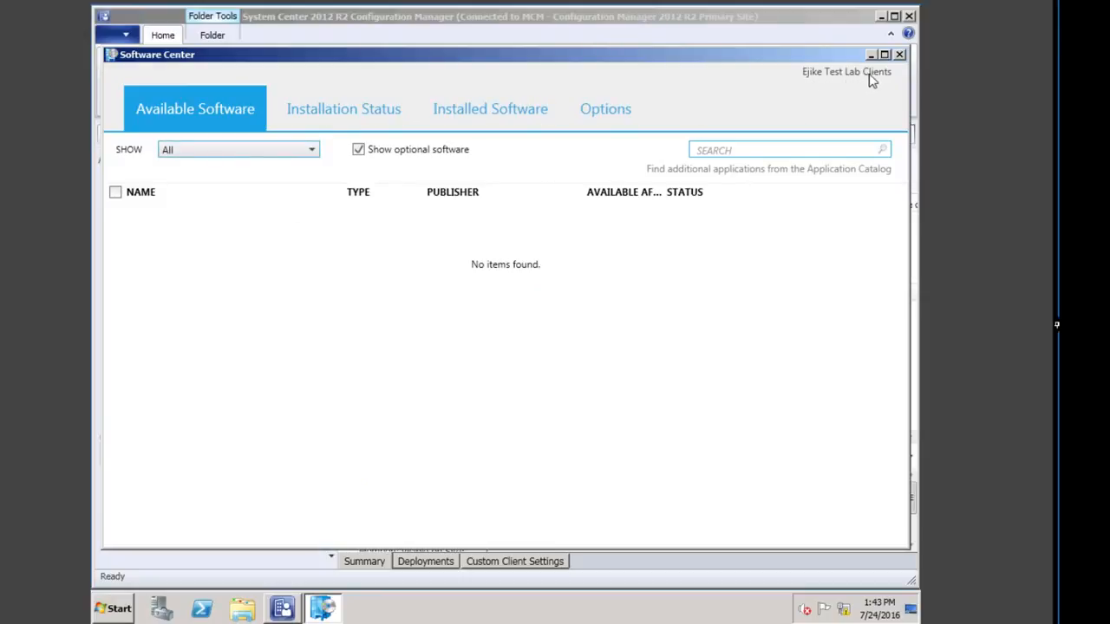
Step: Examine Software Center's Remote control options, try to turn off the IT department's remote access settings, and close Software Center
left_click(605, 116)
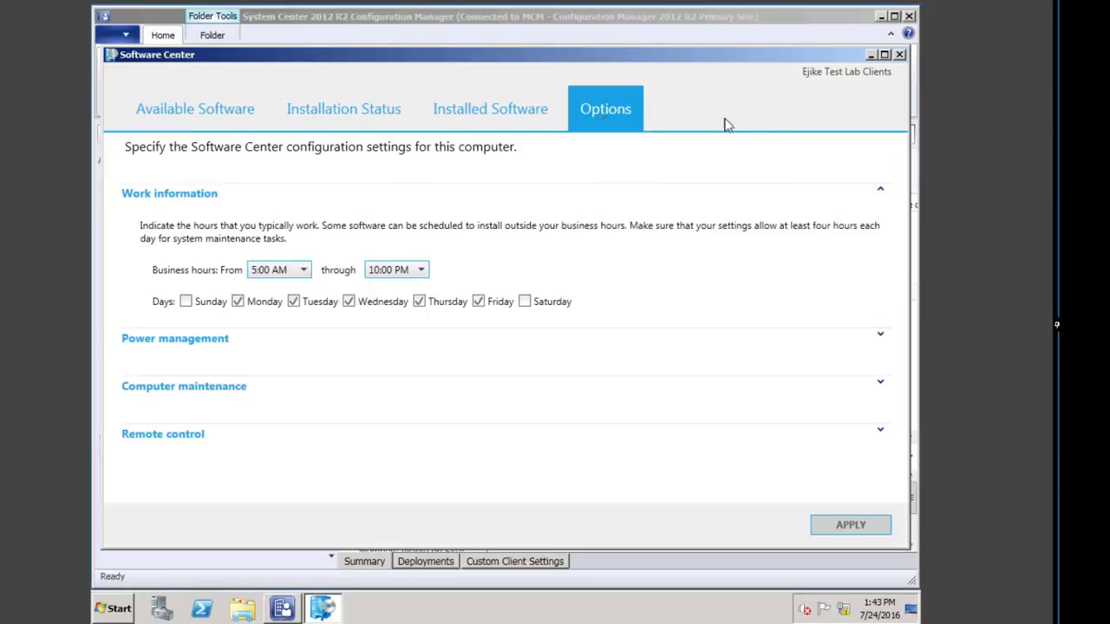
left_click(185, 436)
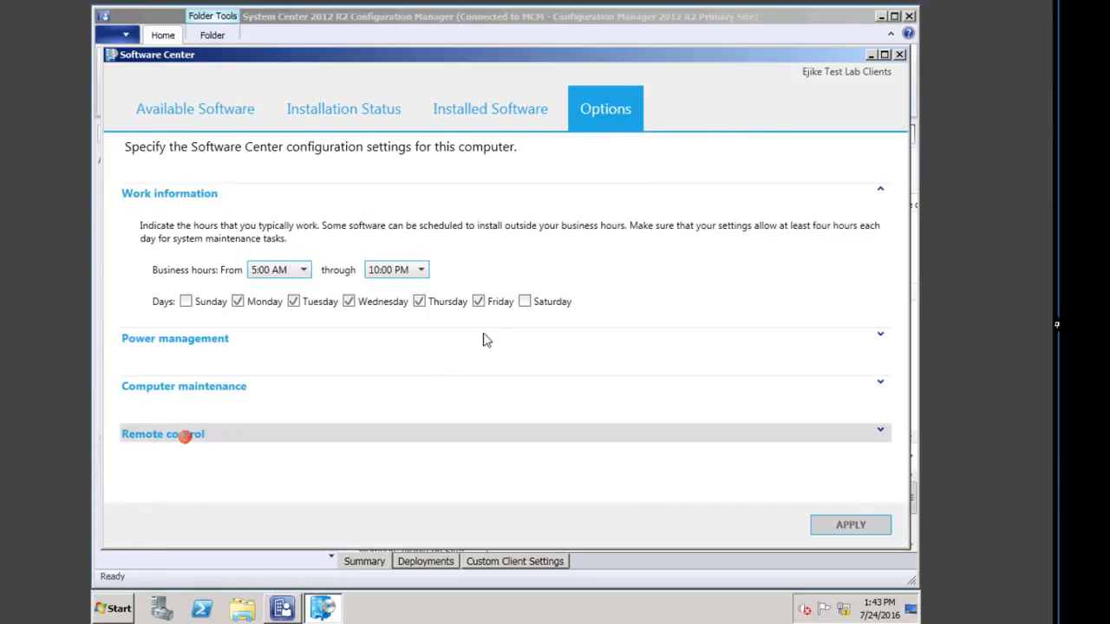
left_click(326, 436)
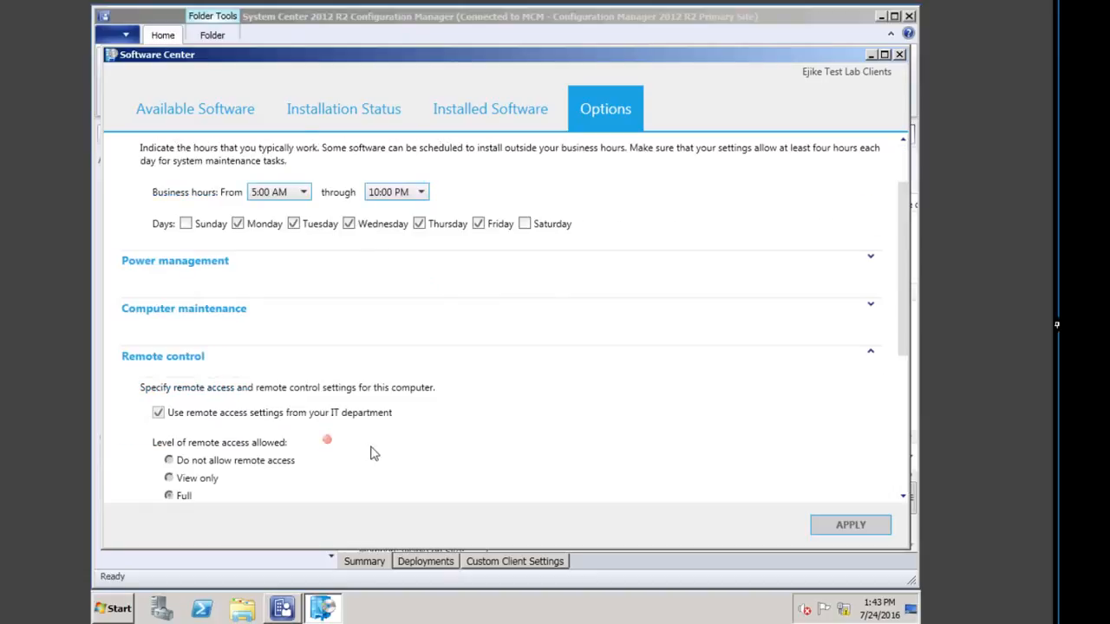
left_click(159, 413)
left_click(159, 414)
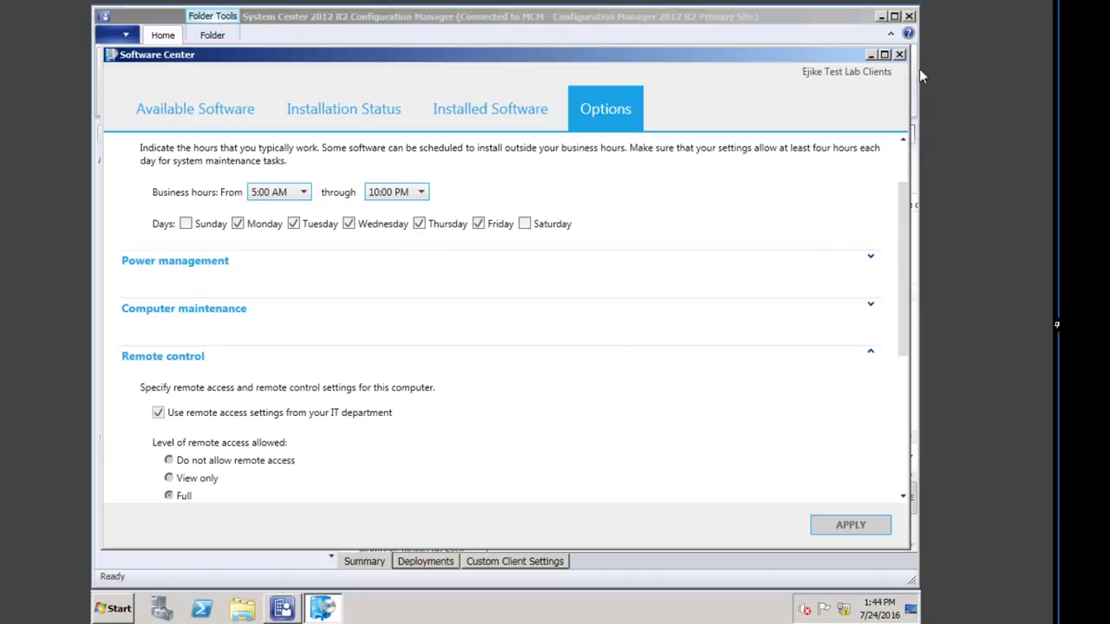
left_click(900, 54)
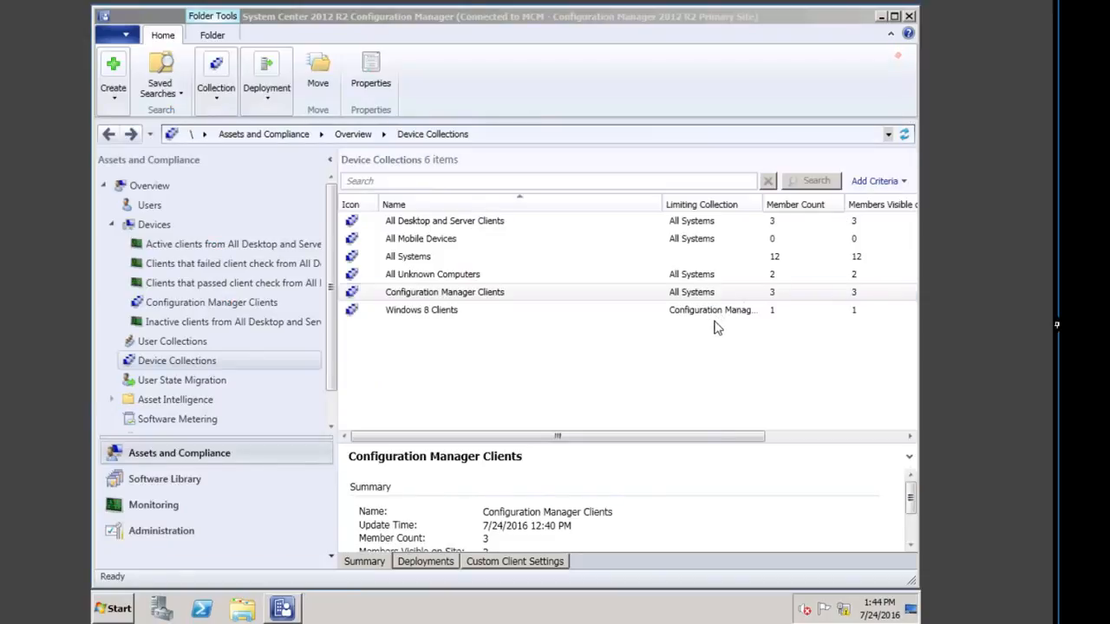
Step: Start a new device collection named for the data center, with All Systems as its limiting collection, and continue to the membership rules
left_click(415, 295)
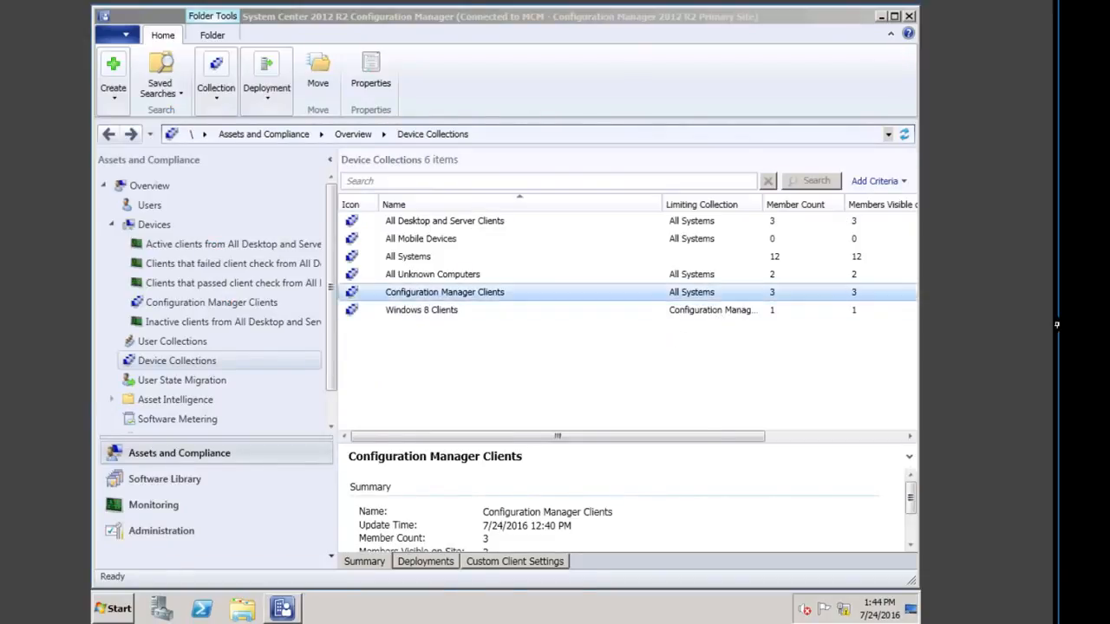
left_click(171, 454)
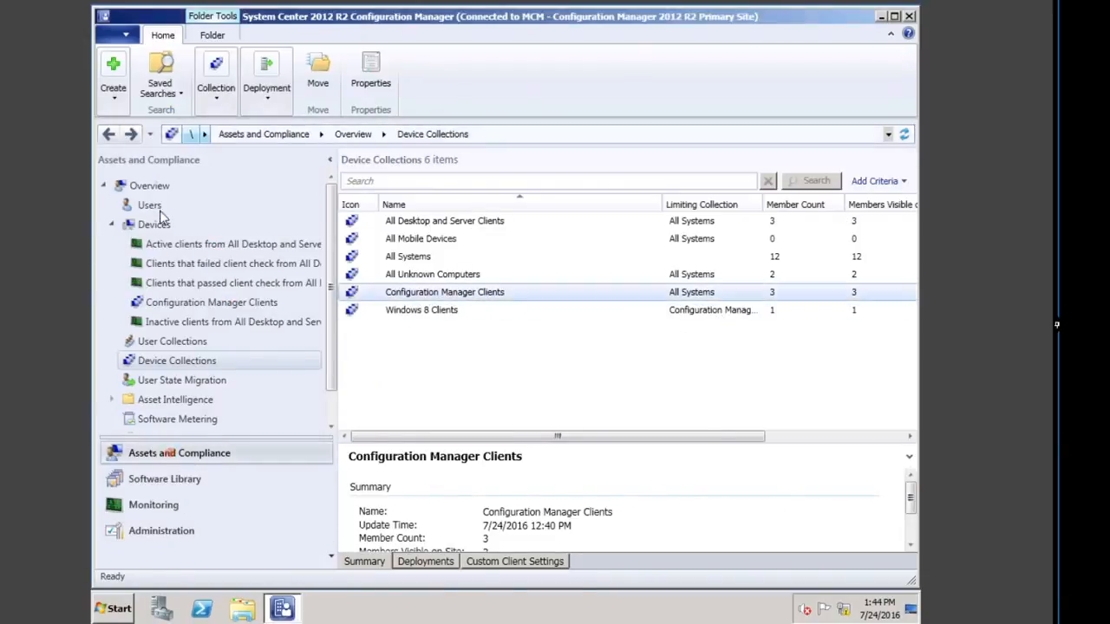
left_click(174, 361)
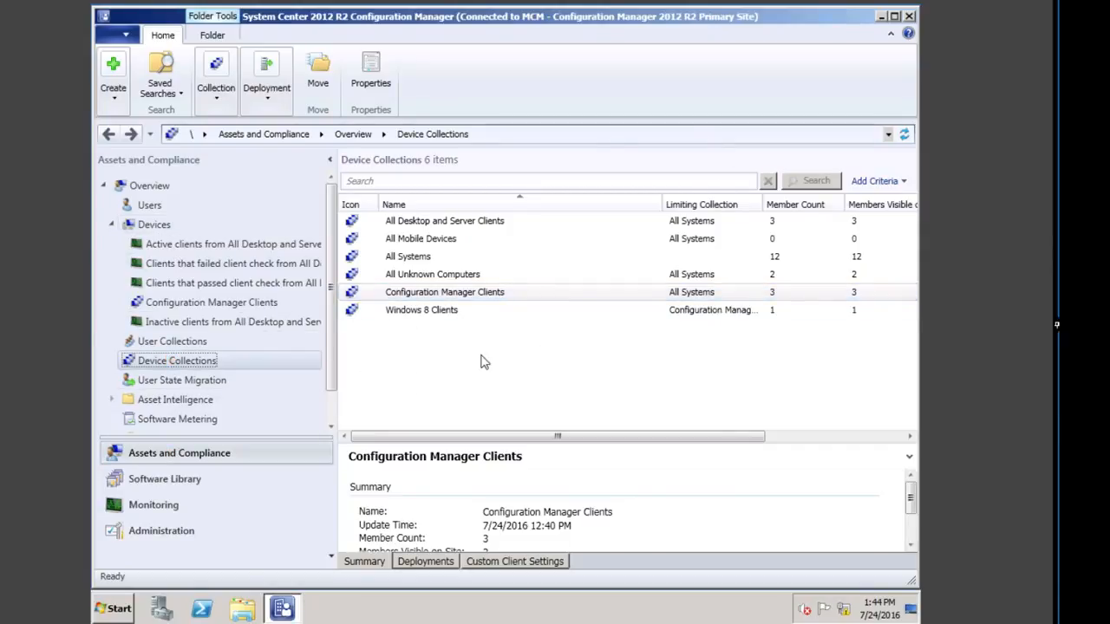
right_click(411, 347)
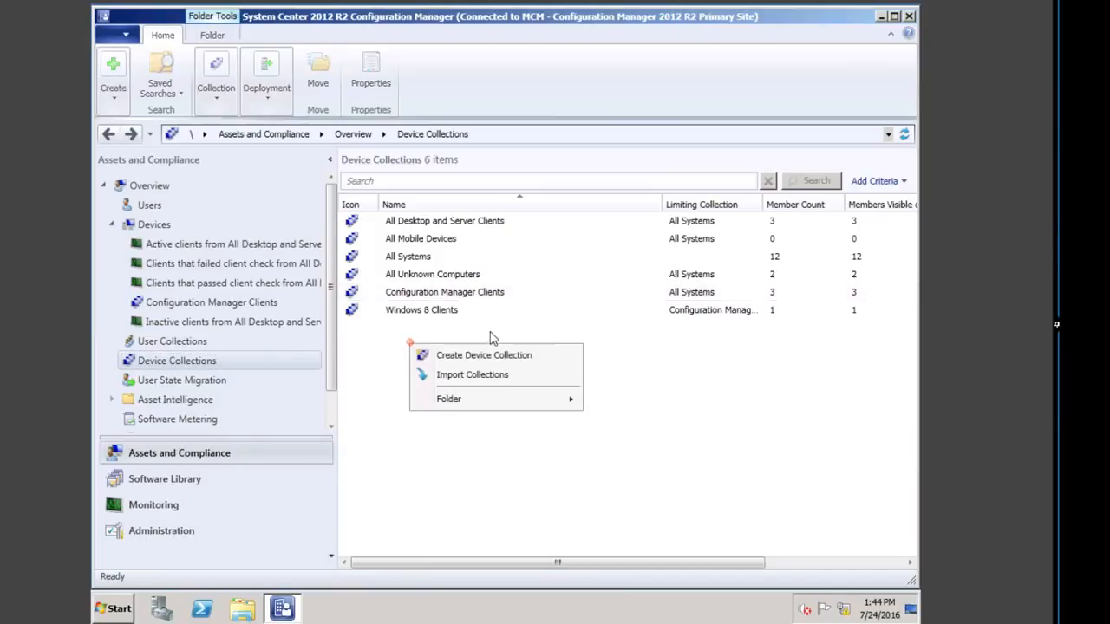
left_click(498, 359)
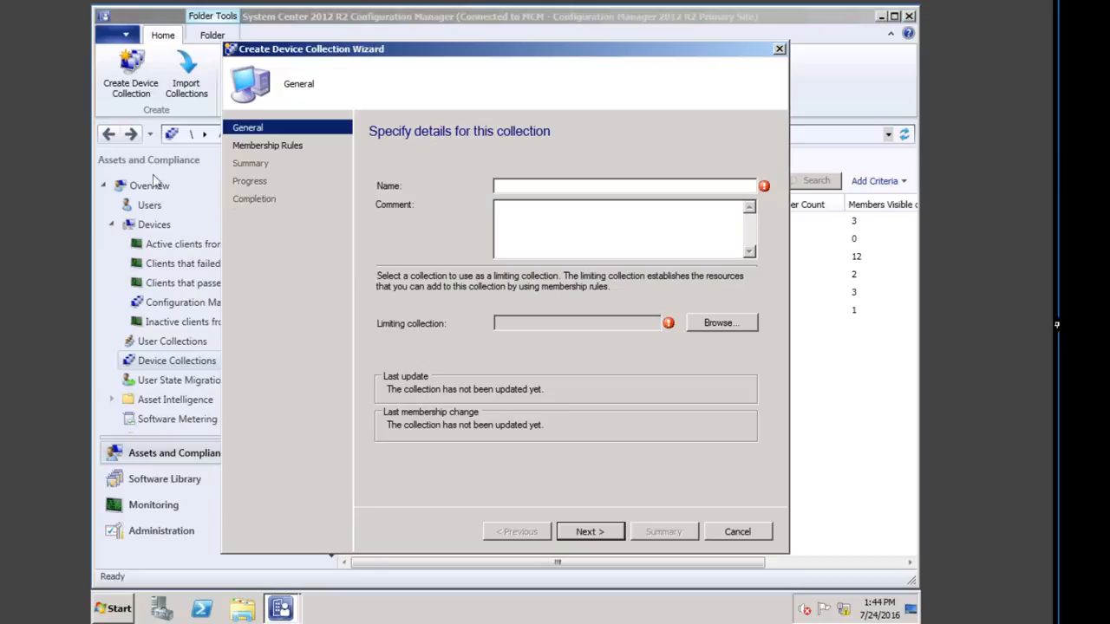
left_click(583, 184)
type("Ejike Data Center")
left_click(743, 327)
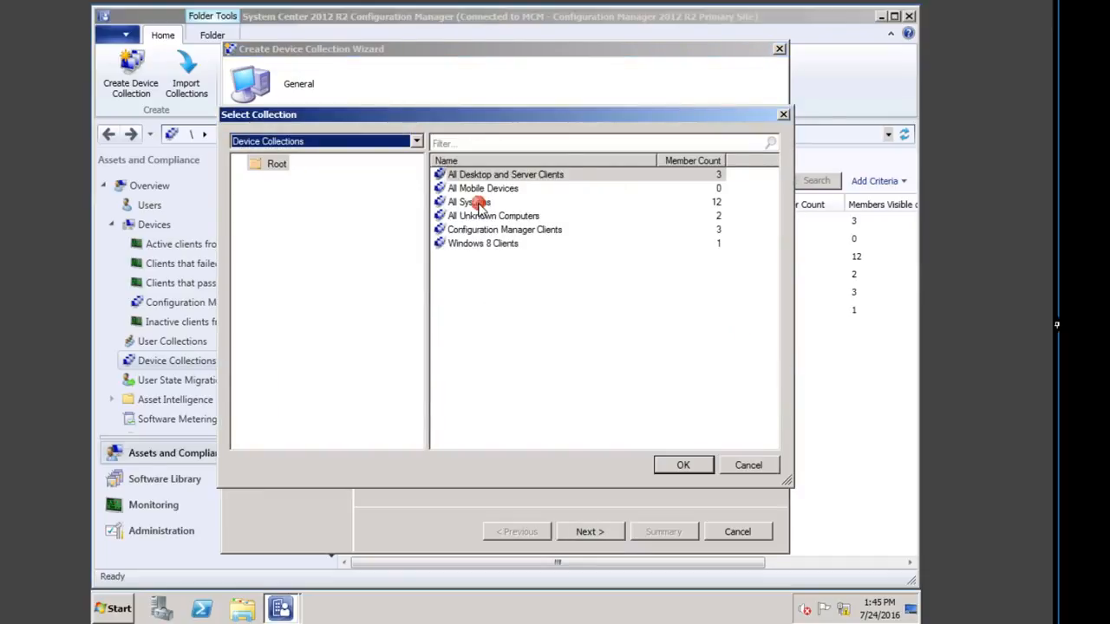
double_click(472, 202)
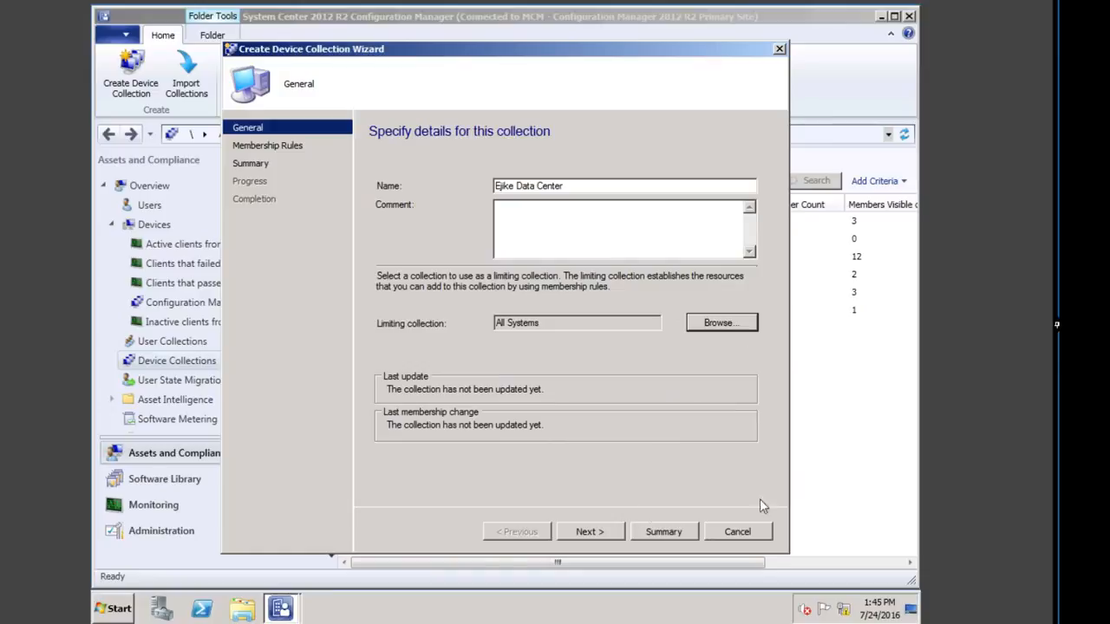
left_click(589, 532)
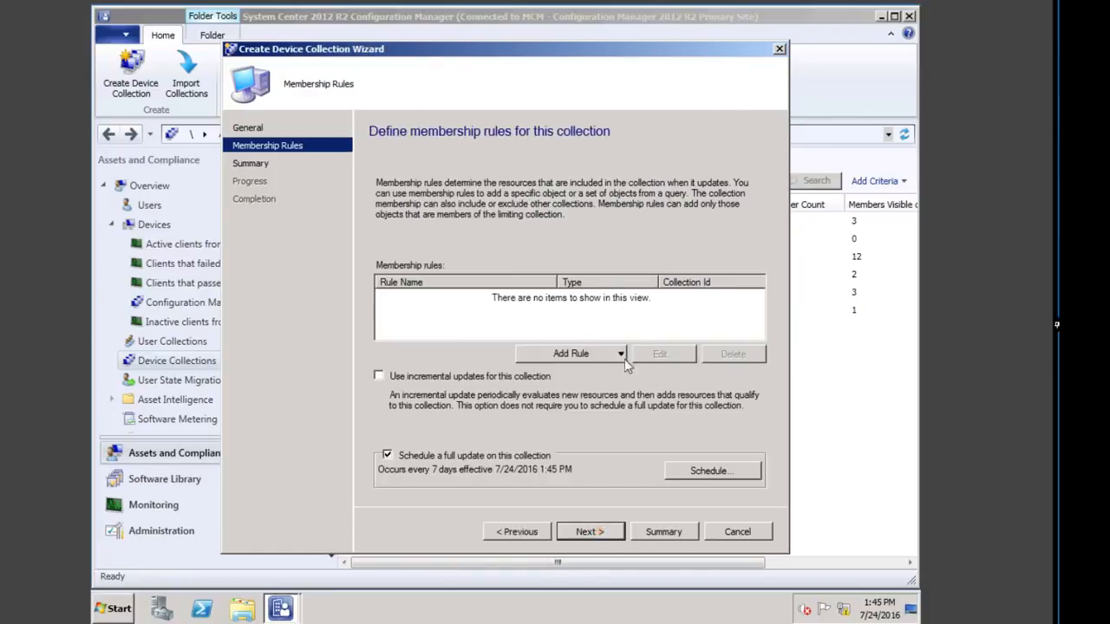
Step: Add a query membership rule and give it the same data center name as the collection
left_click(609, 356)
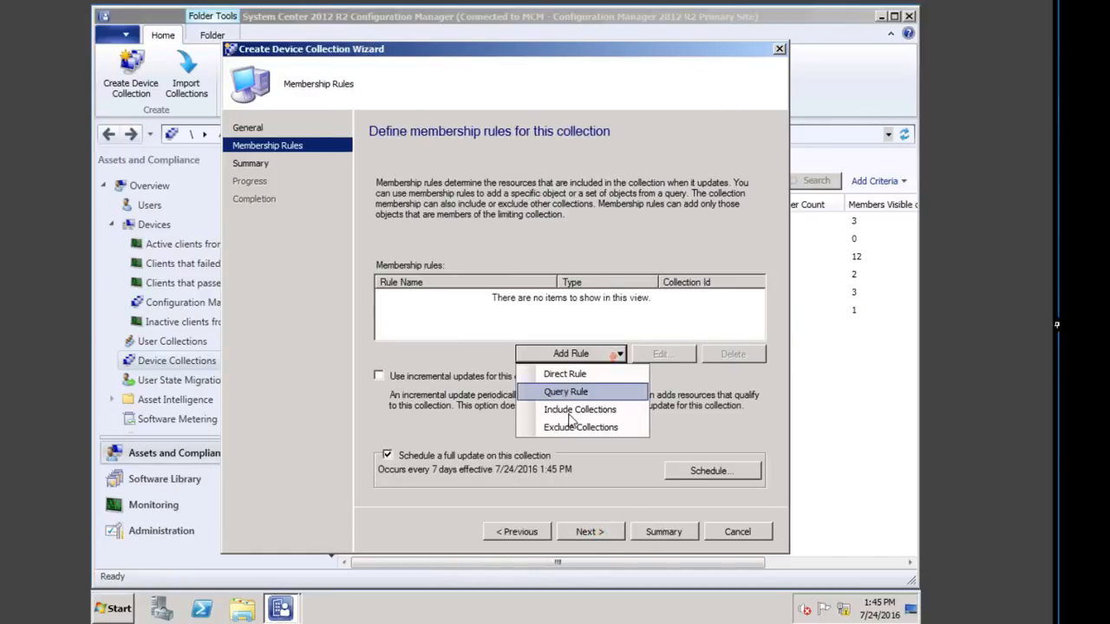
left_click(587, 393)
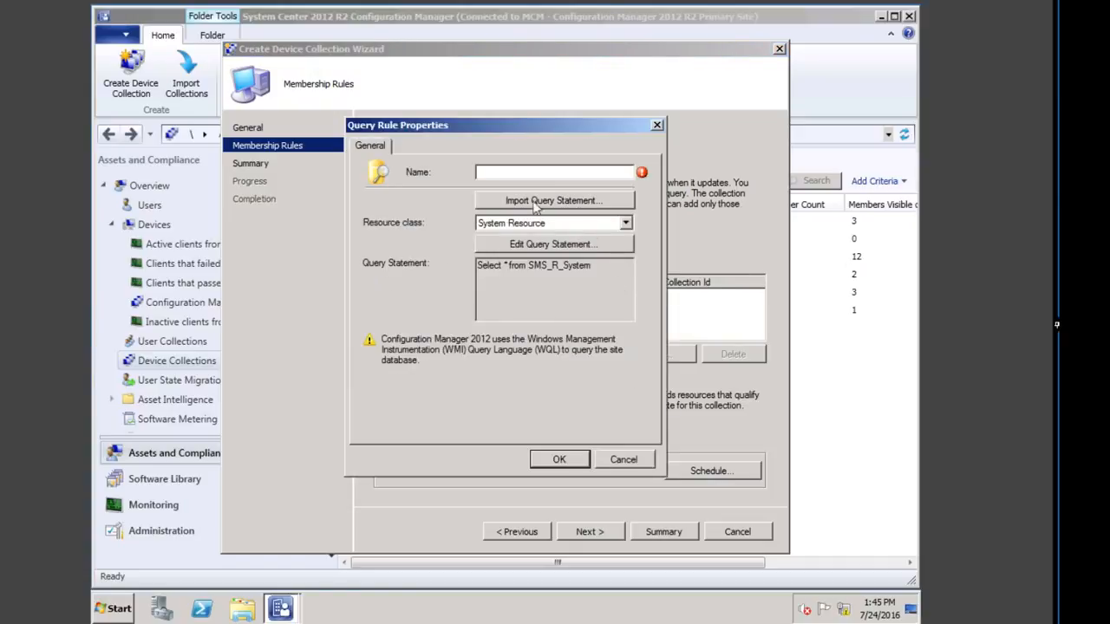
left_click(543, 171)
type("Ejike Da")
type("ta Center")
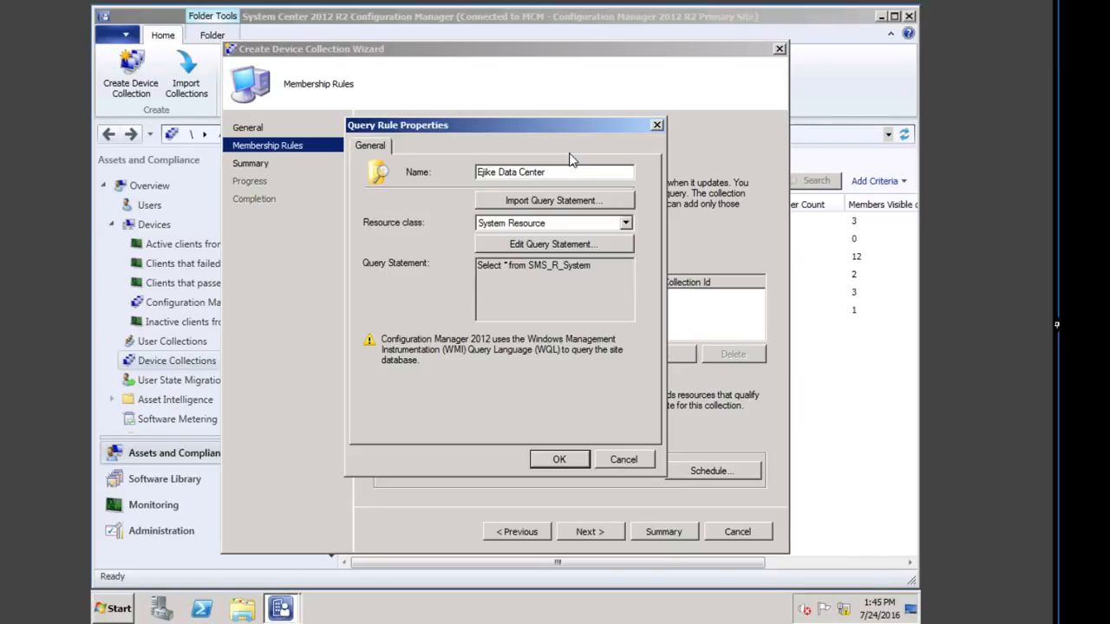
Step: Start a new simple-value criterion in the rule's query statement and choose System Resource as its attribute class
left_click(557, 244)
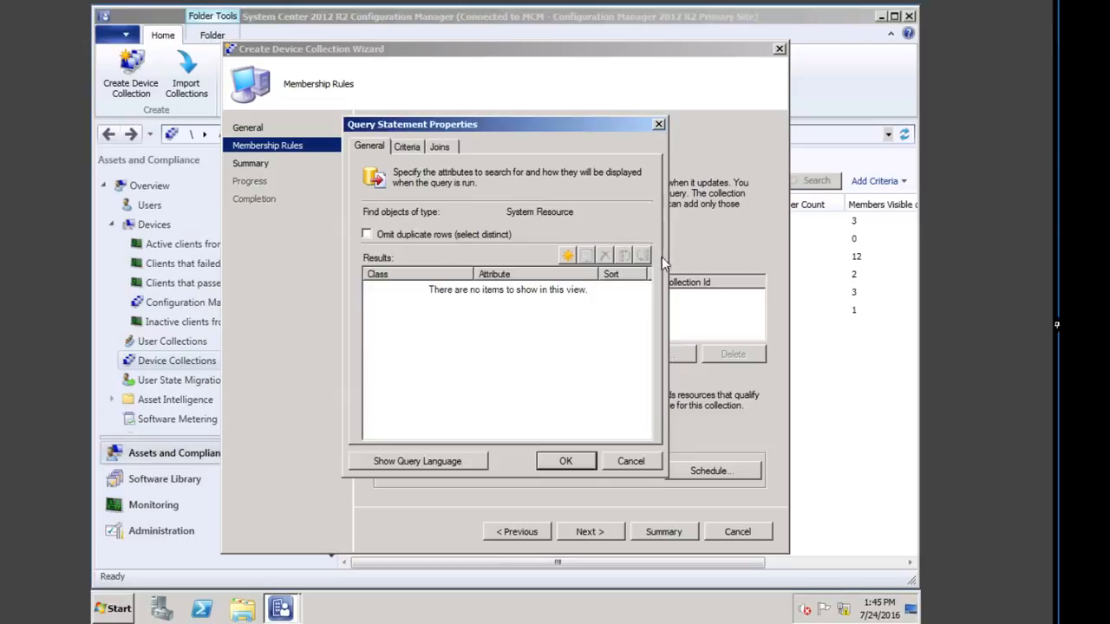
left_click(408, 148)
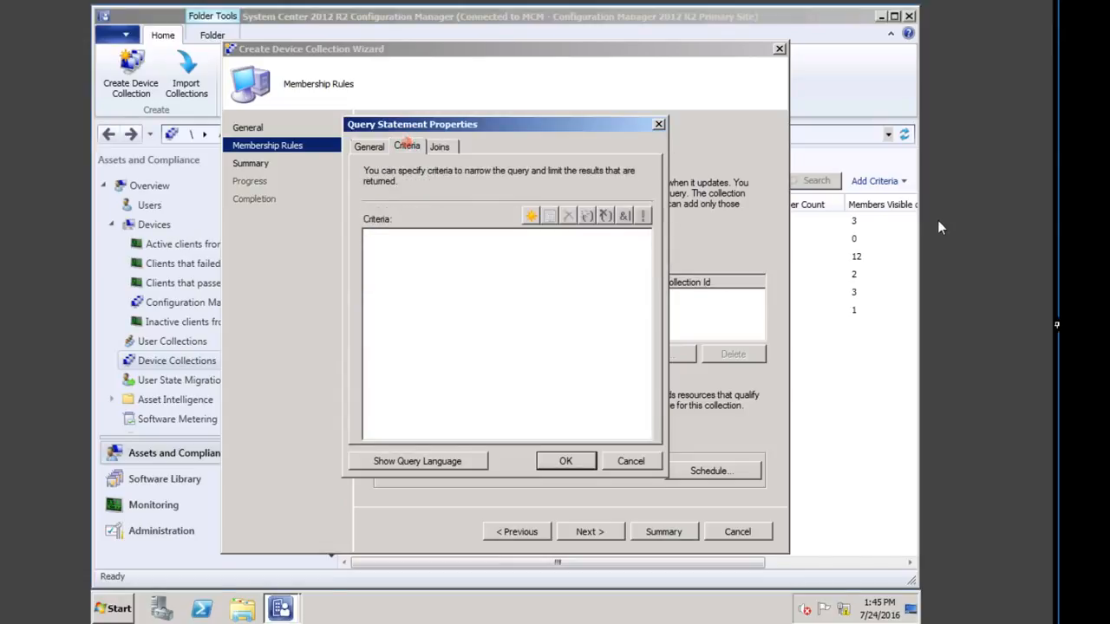
left_click(530, 216)
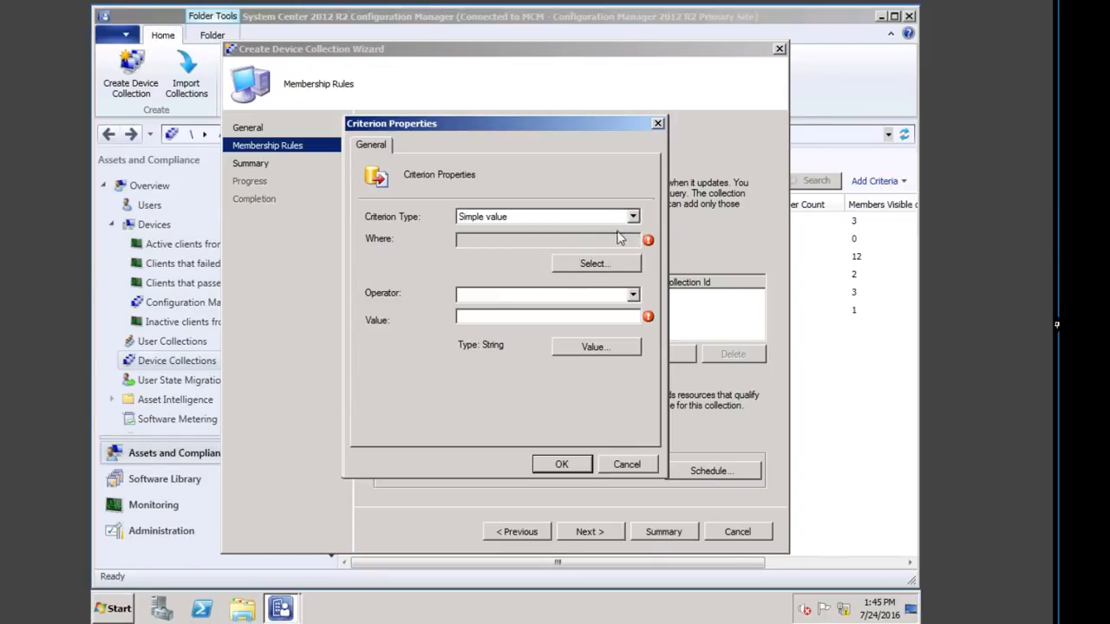
left_click(600, 263)
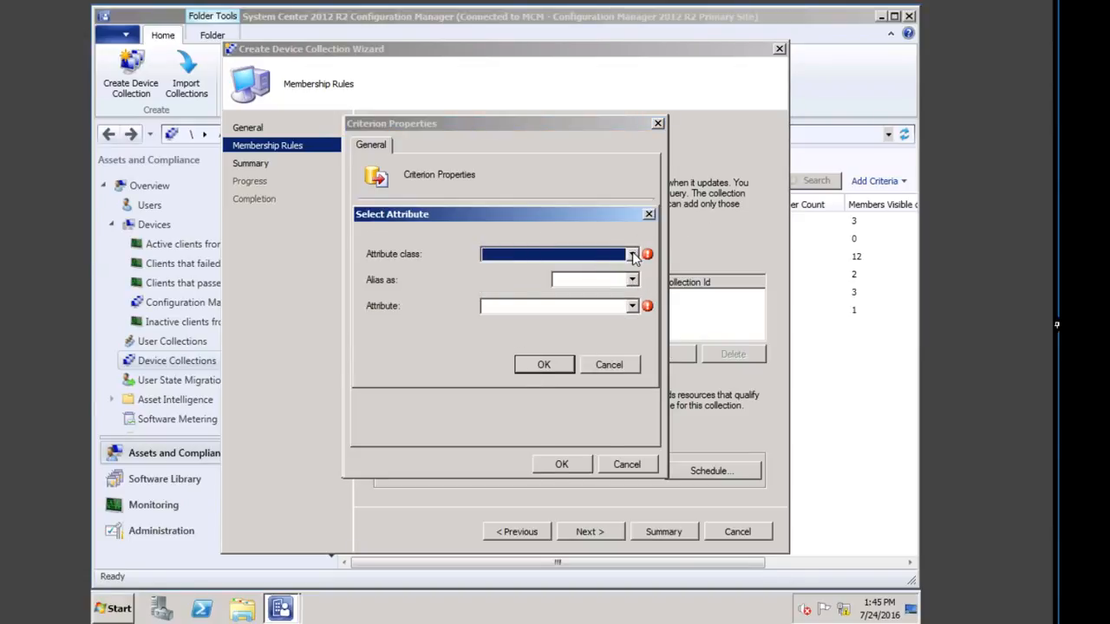
left_click(633, 254)
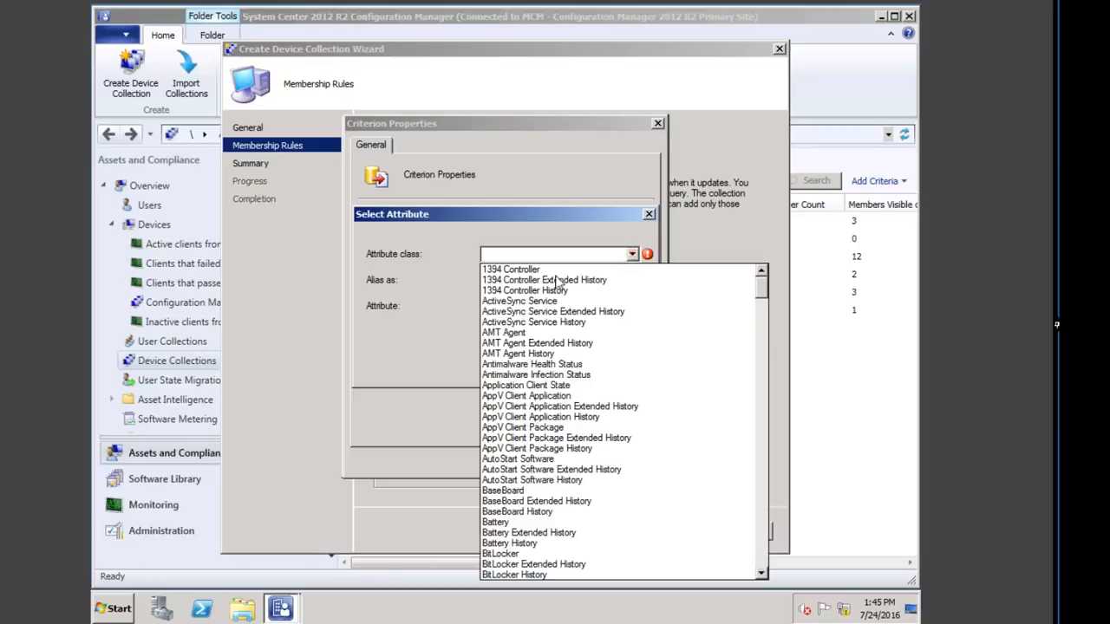
left_click(573, 375)
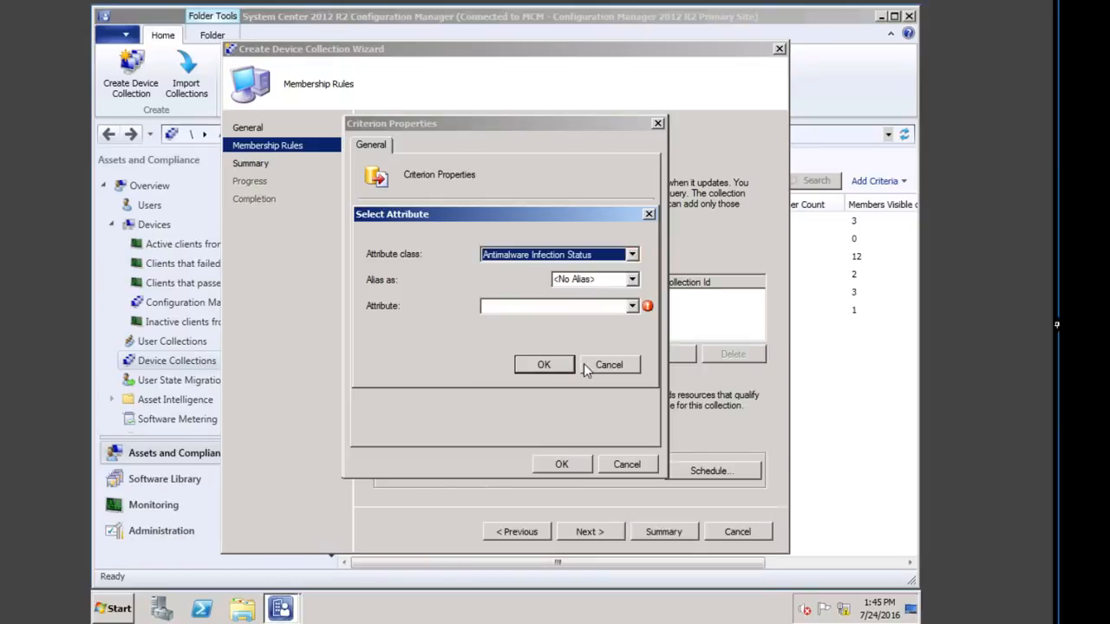
key("s")
key("s")
key("s")
key("s")
key("s")
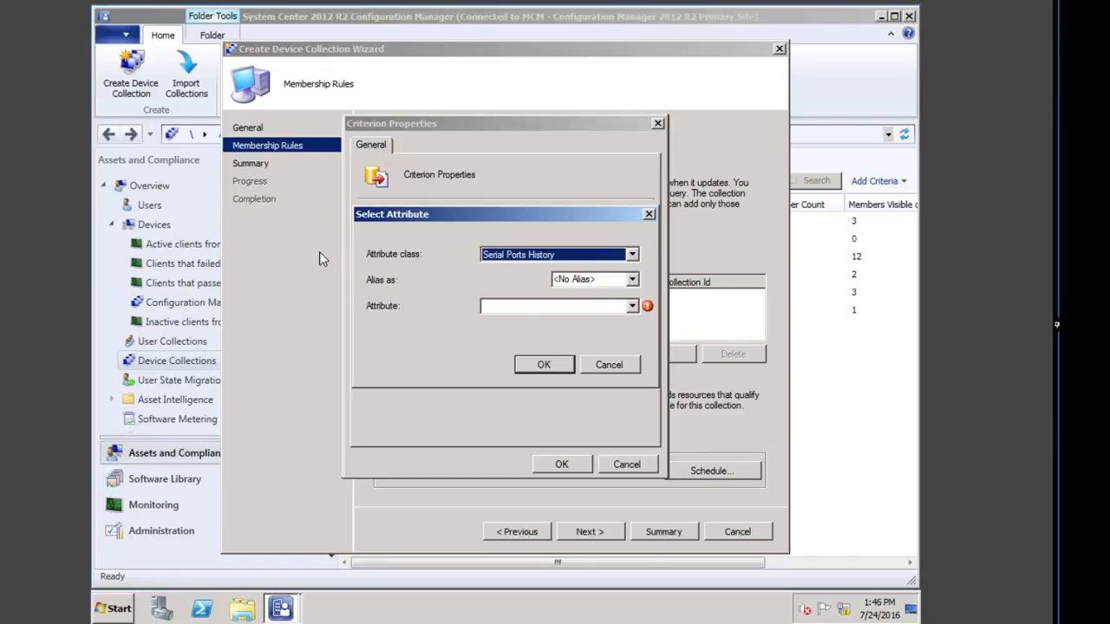
key("s")
key("s")
key("s")
key("s")
key("Down")
key("Down")
key("Down")
key("Down")
key("Down")
key("Down")
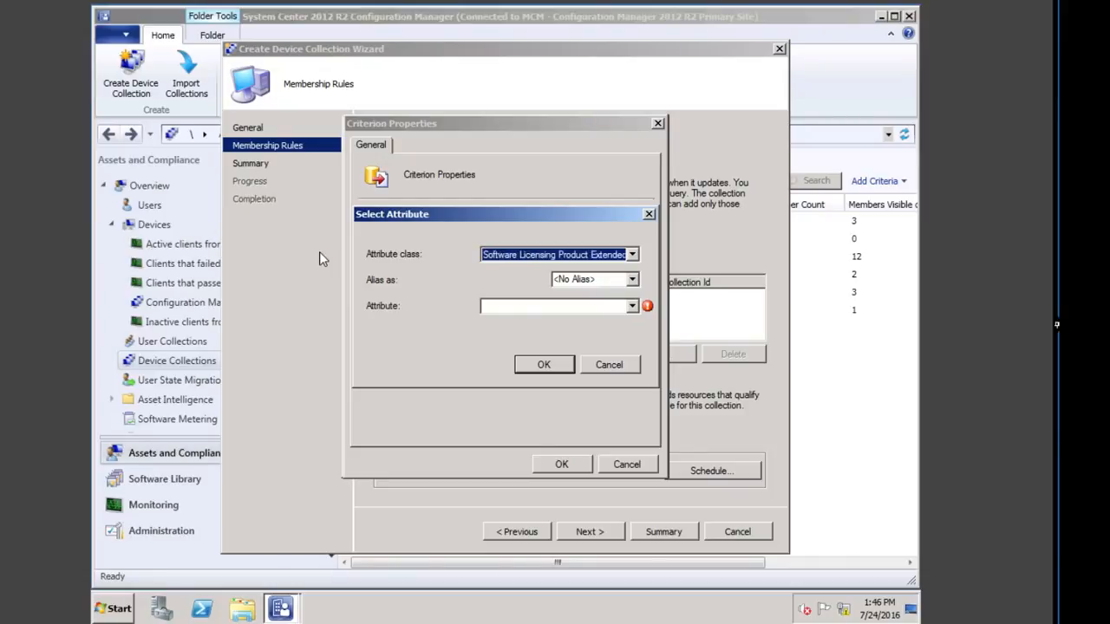
key("Down")
key("Down")
key("Down")
key("Down")
key("Down")
key("Down")
key("Down")
key("Down")
key("Down")
key("Down")
key("Down")
key("Down")
key("Down")
key("Down")
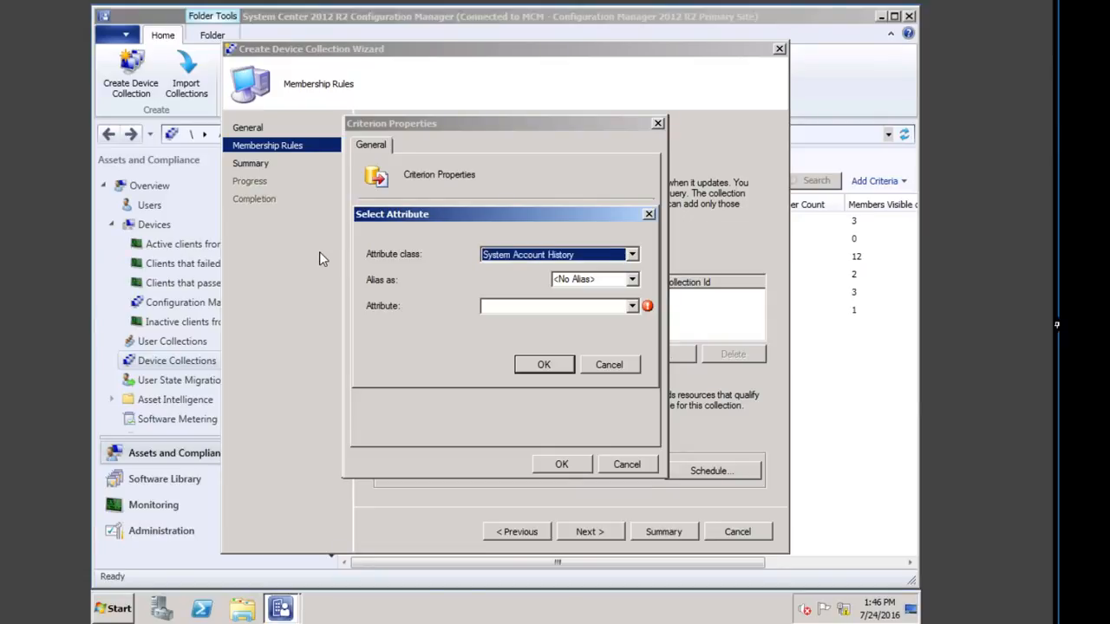
key("Down")
key("Down")
key("Down")
key("Down")
key("Down")
key("Down")
key("Down")
key("Down")
key("Down")
key("Down")
key("Down")
key("Down")
key("Down")
key("Down")
key("Down")
key("Down")
key("Down")
key("Down")
key("Down")
key("Up")
key("Up")
key("Up")
Step: Choose Operating System Name and Version as the criterion's attribute and confirm the attribute selection
left_click(632, 306)
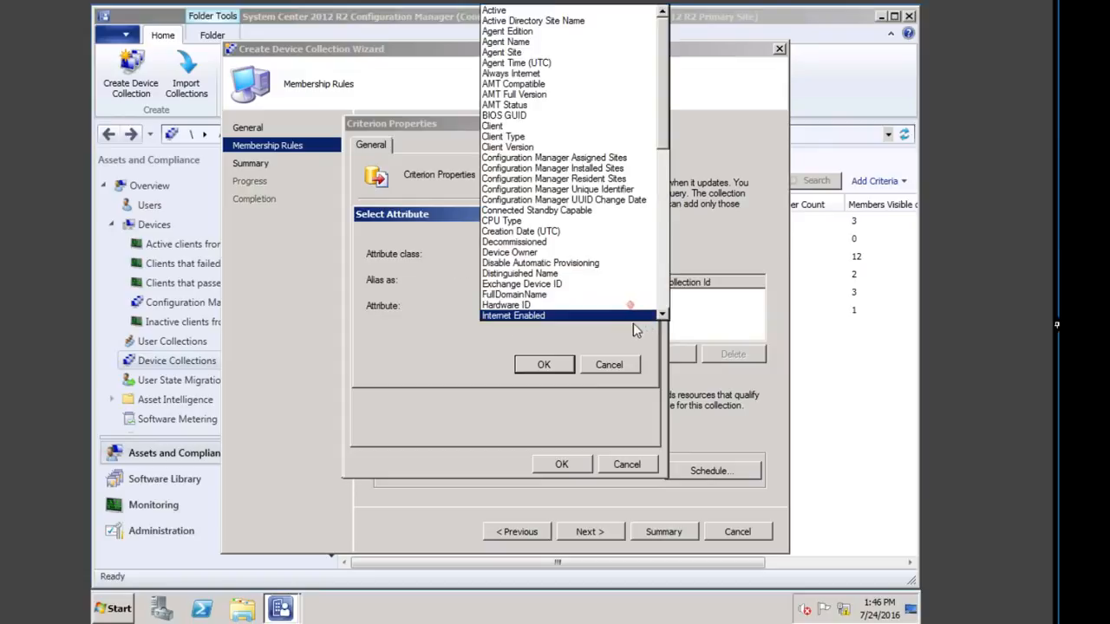
key("o")
key("o")
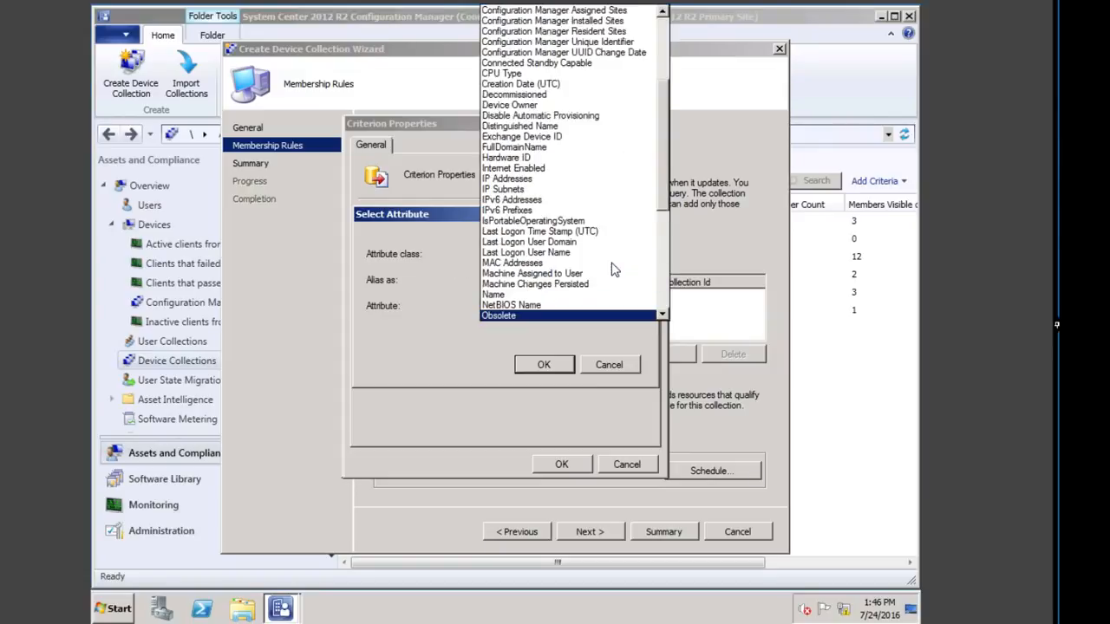
scroll(614, 269, "down", 7)
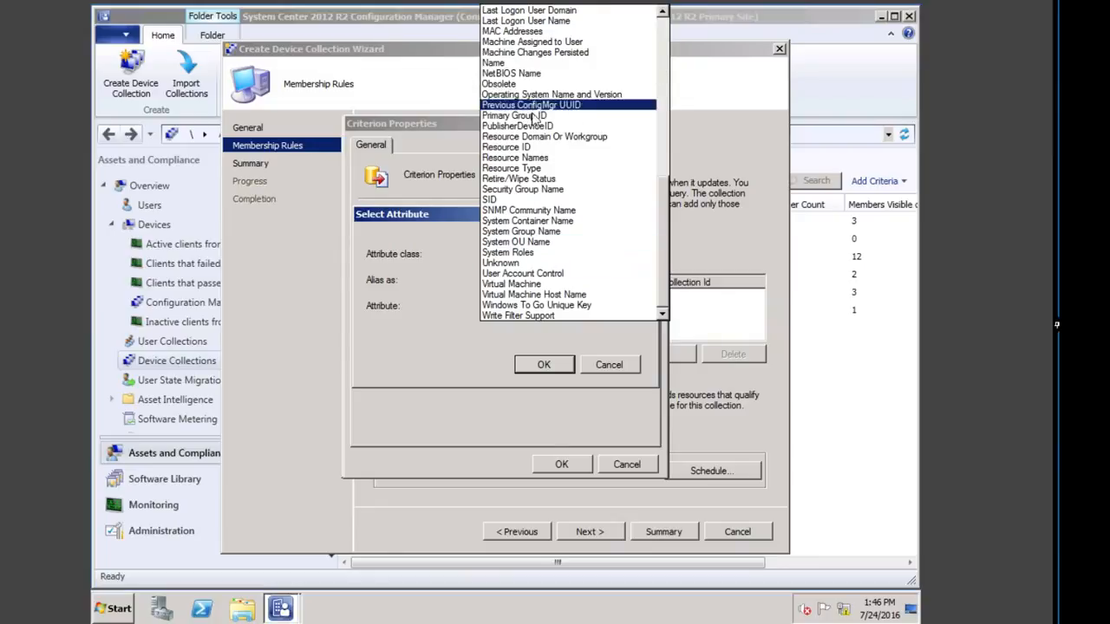
left_click(568, 95)
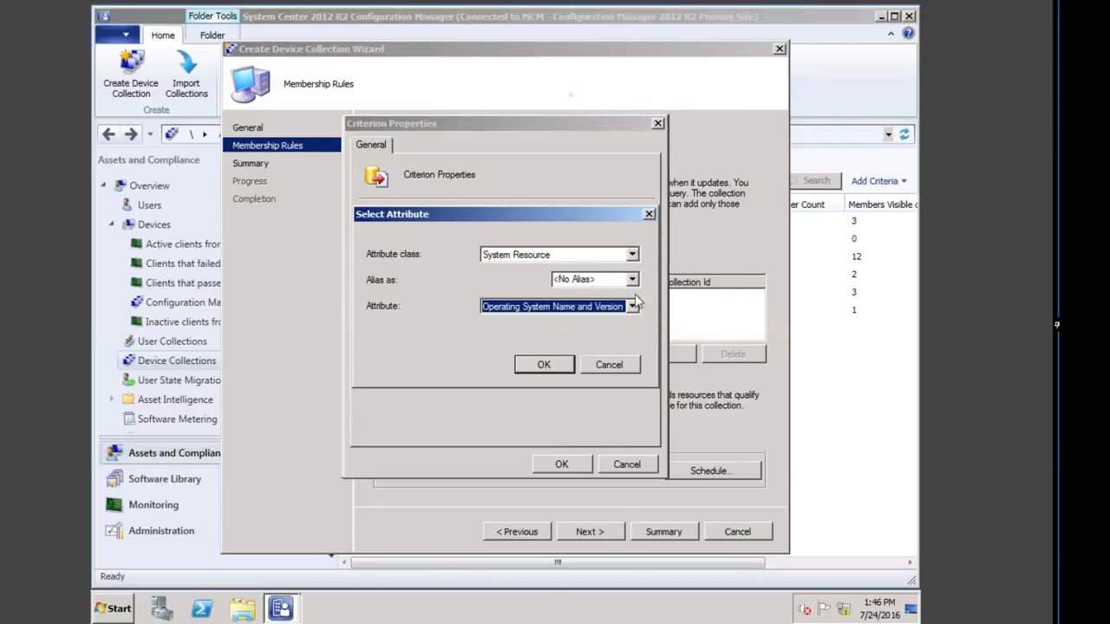
left_click(543, 365)
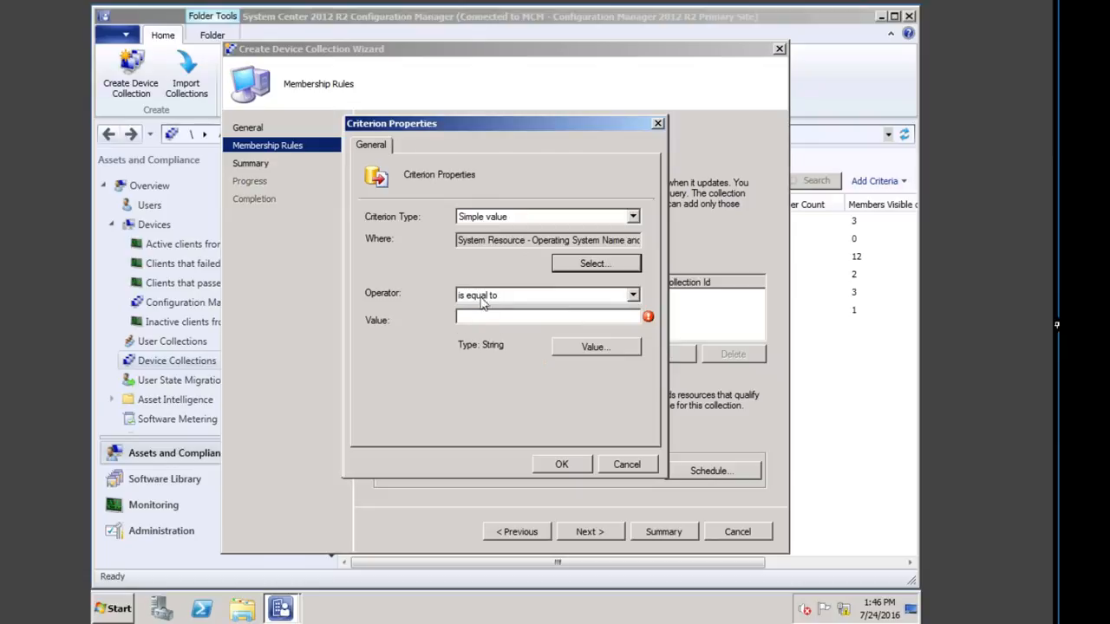
Step: Set the criterion's operator to "is like" with the value %server%, and accept the query statement and the membership rule
left_click(633, 295)
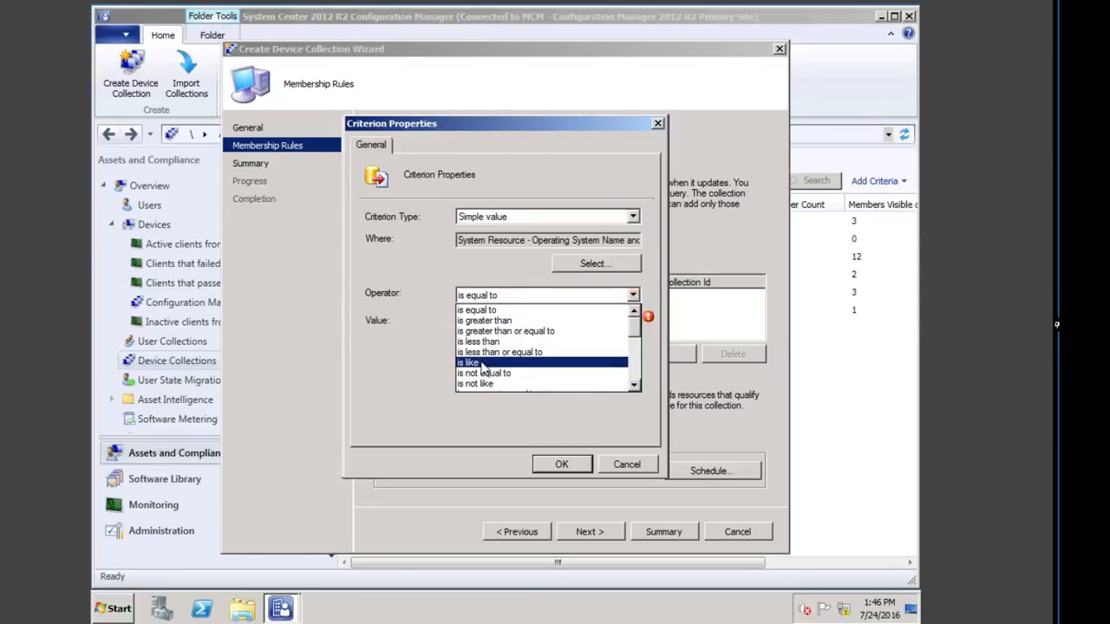
left_click(482, 362)
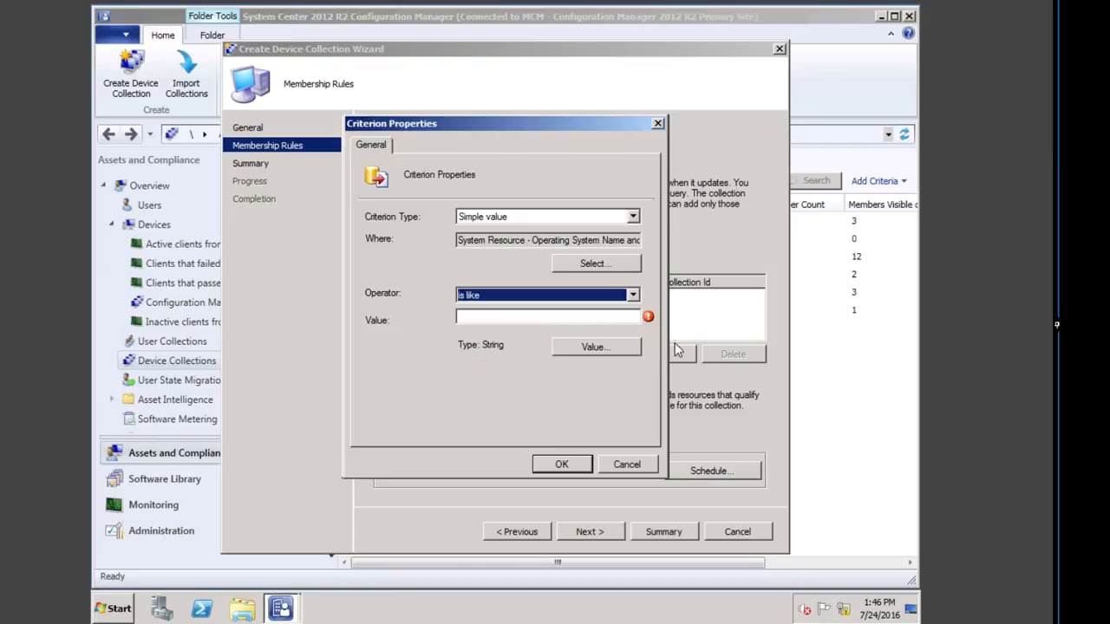
left_click(520, 318)
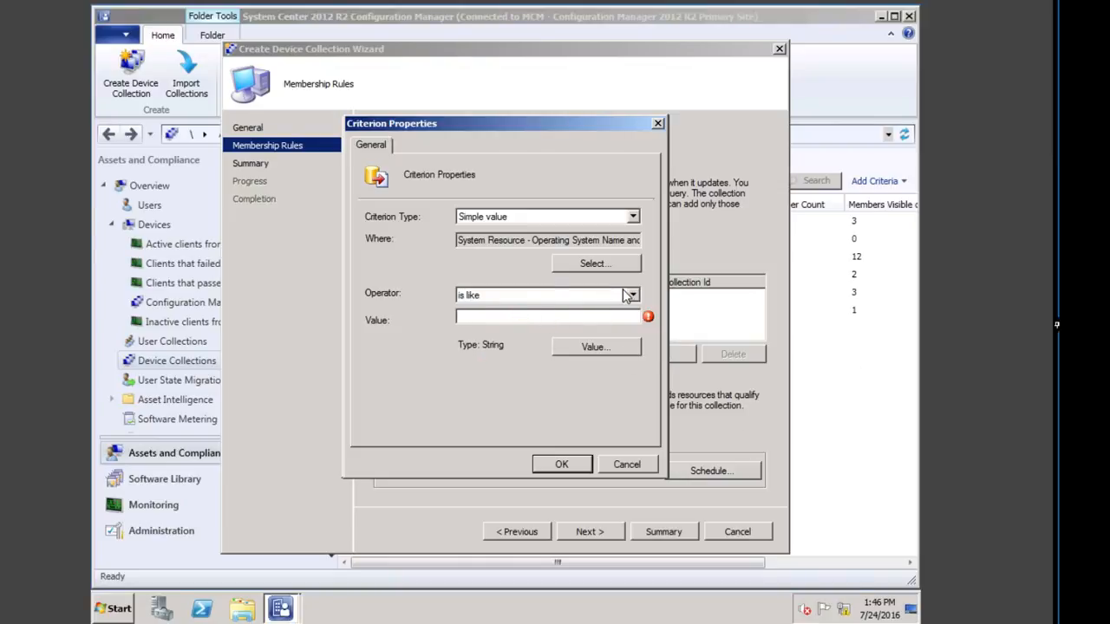
type("%server%")
left_click(560, 463)
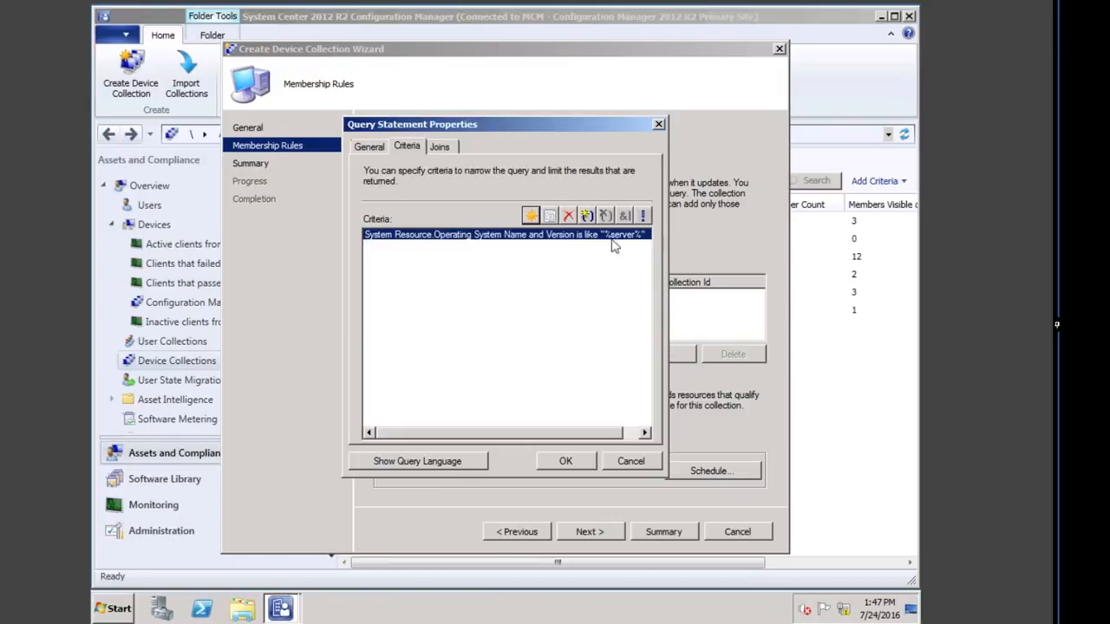
left_click(564, 460)
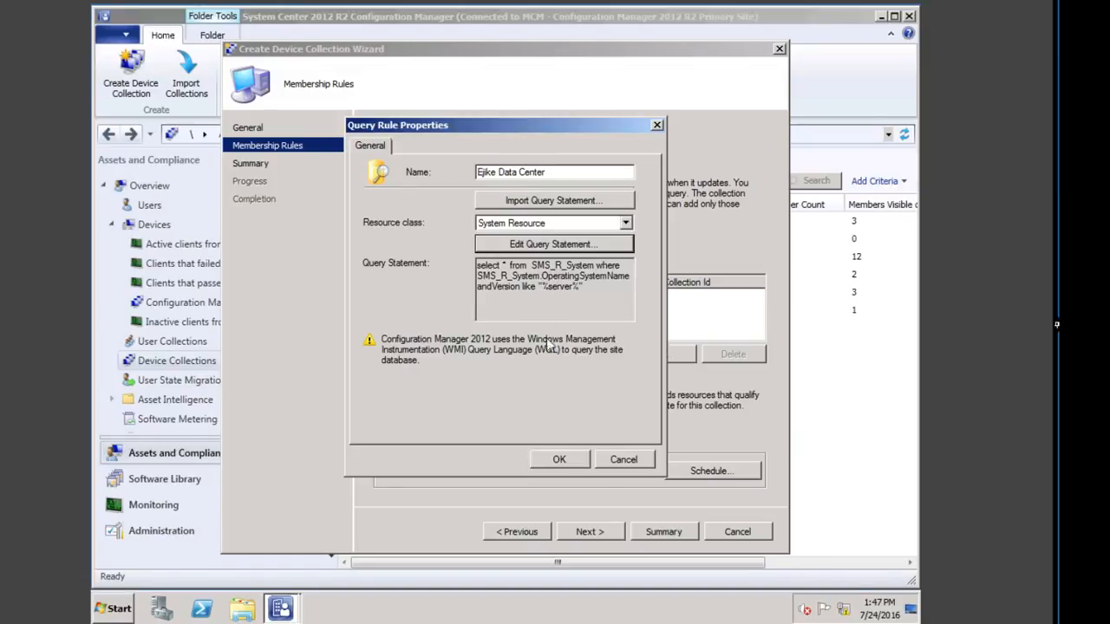
left_click(568, 461)
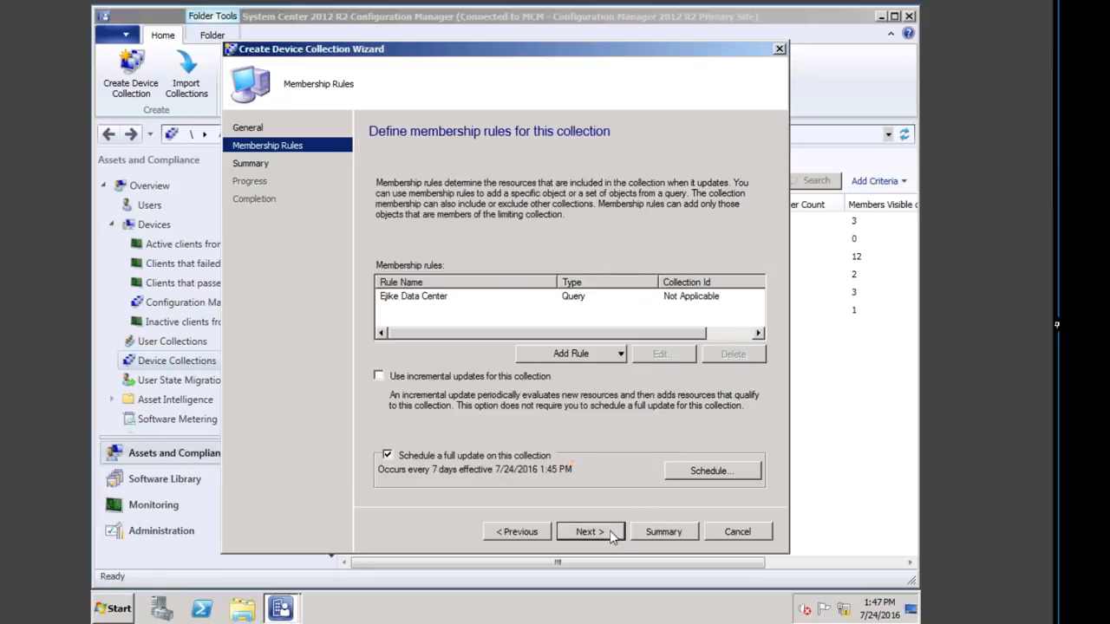
Step: Complete the wizard to create the data center device collection with its query rule, and close it
left_click(587, 530)
left_click(587, 534)
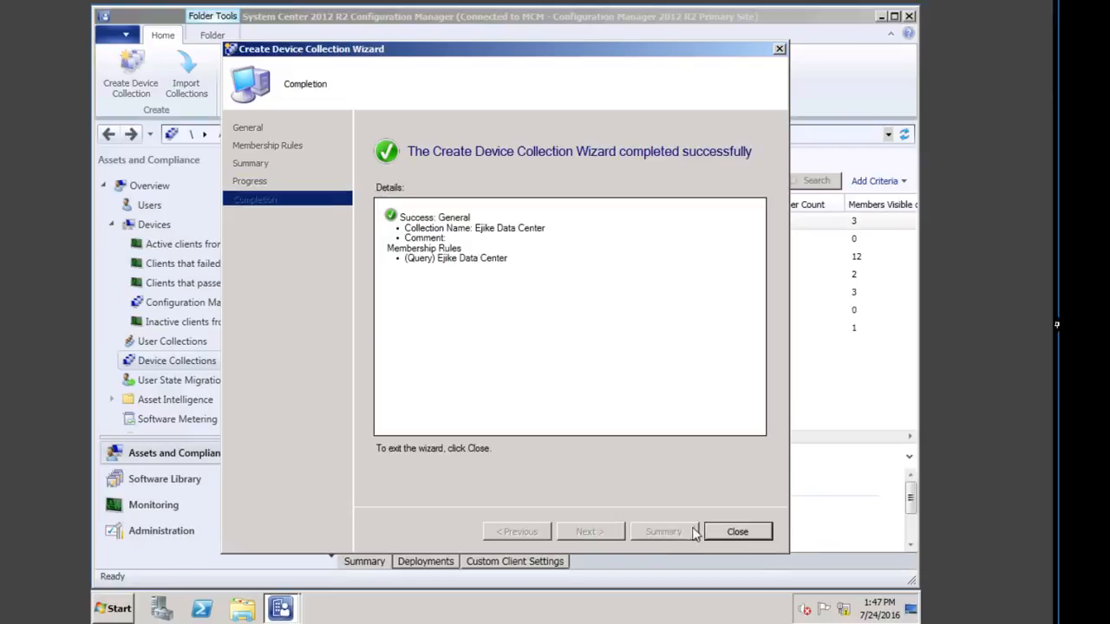
left_click(736, 530)
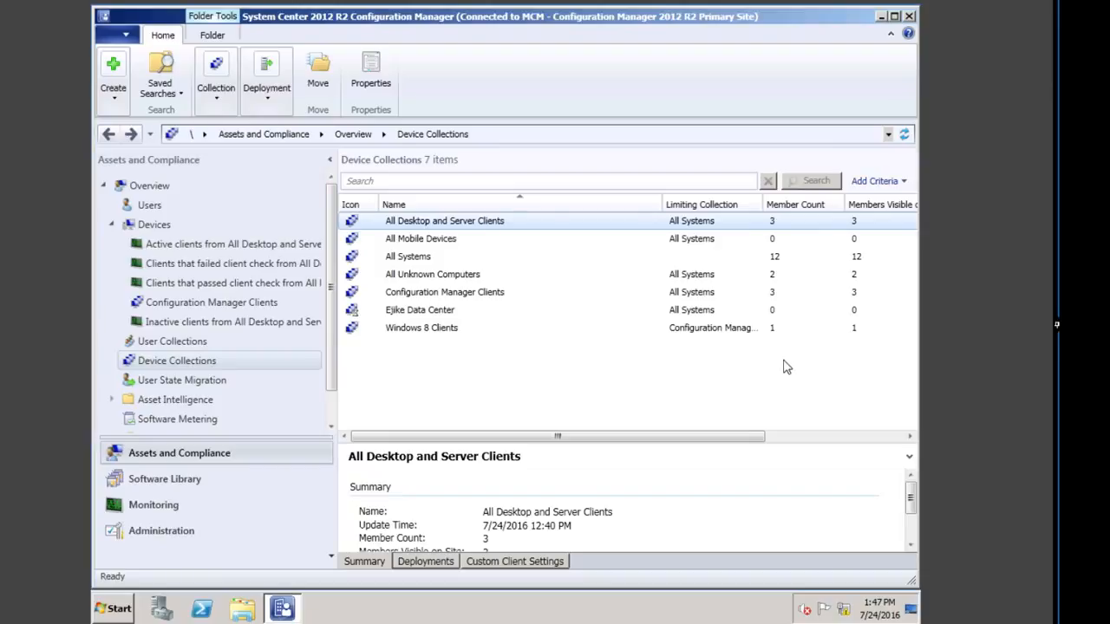
Step: Reload the device collections list, show the data center collection's members, and select PRIMARY1
left_click(417, 311)
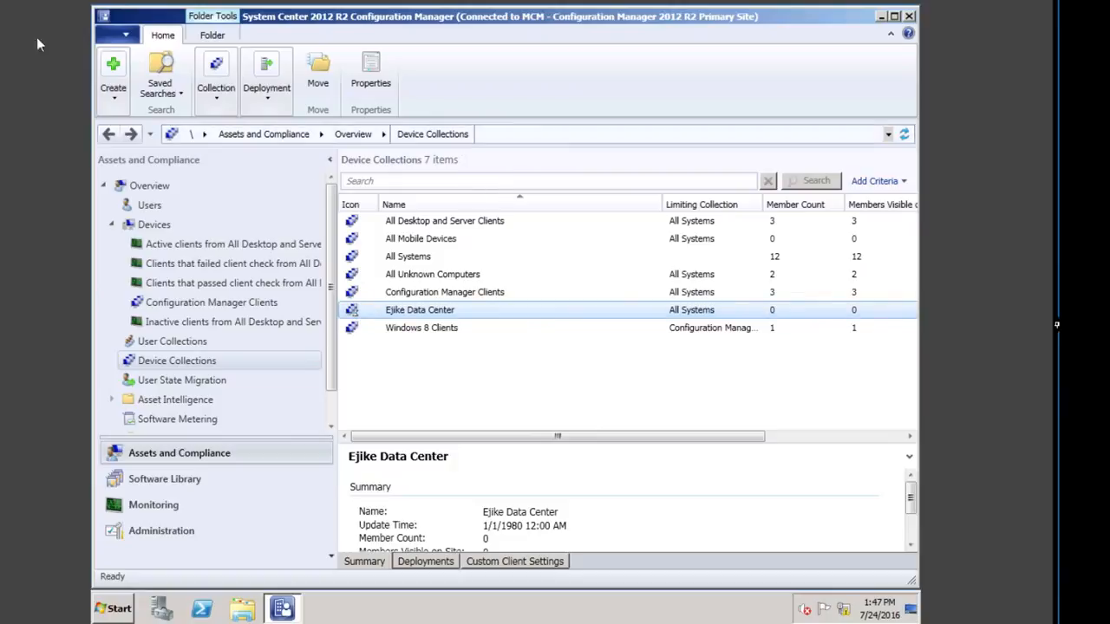
left_click(174, 342)
left_click(168, 361)
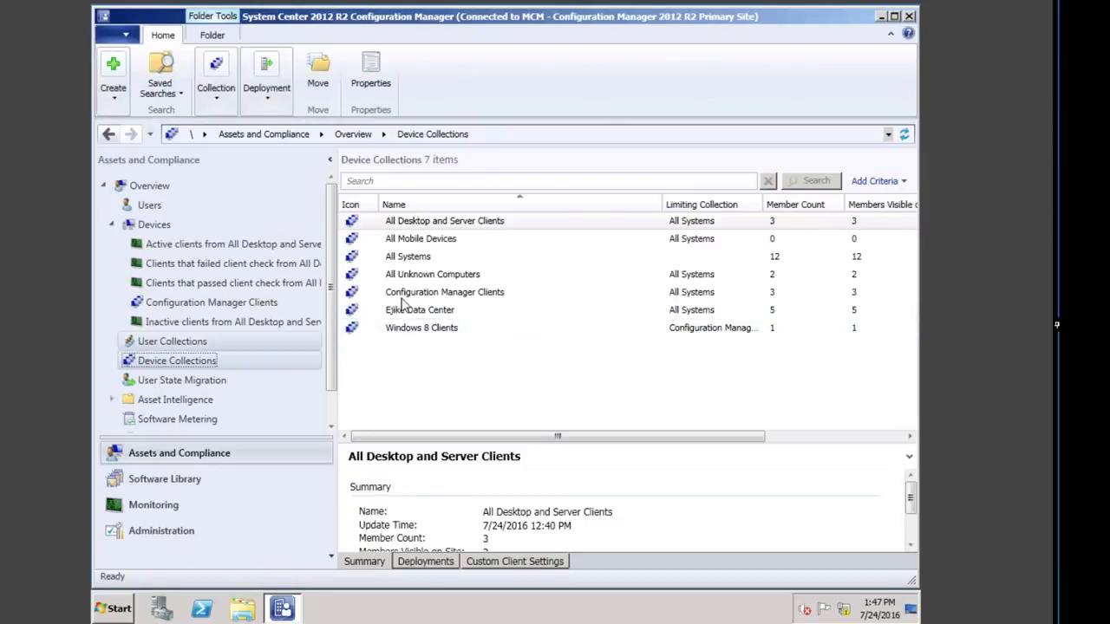
right_click(425, 312)
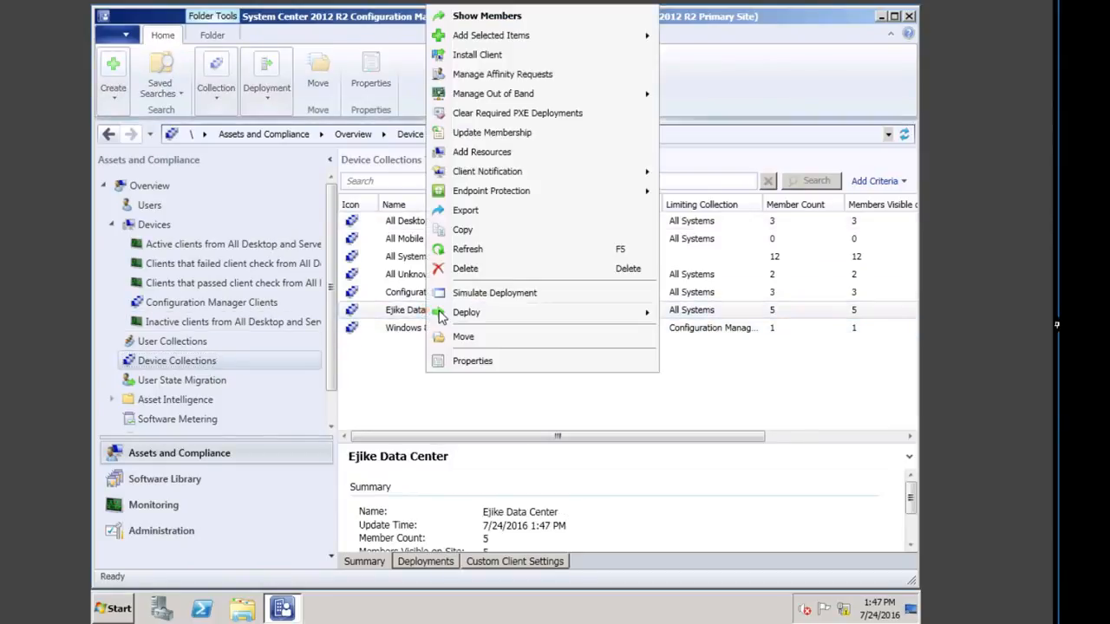
left_click(494, 14)
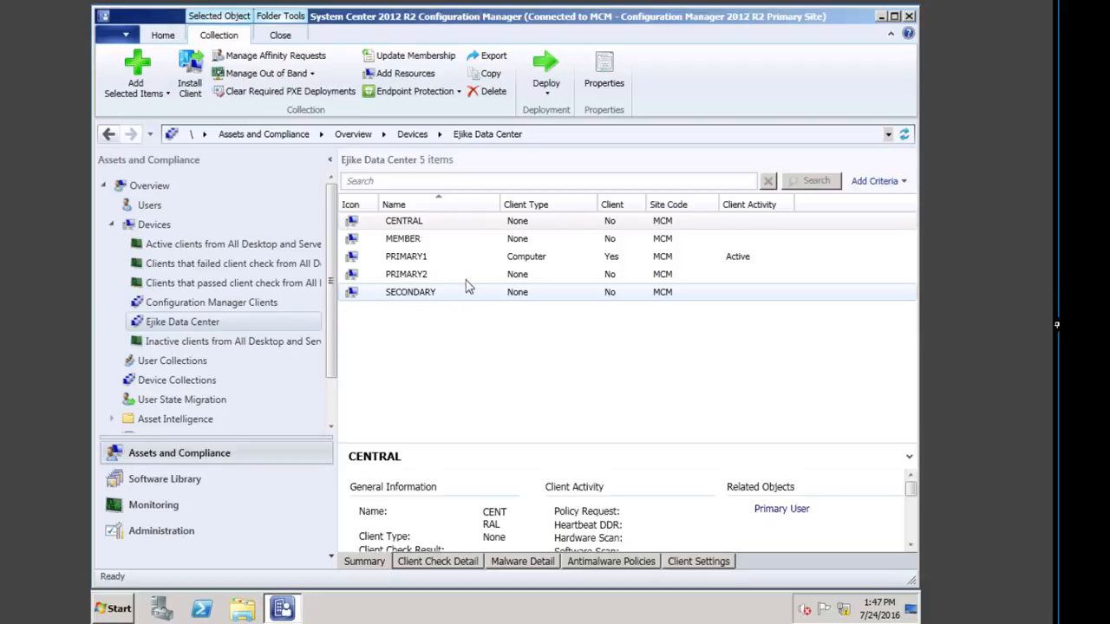
left_click(598, 258)
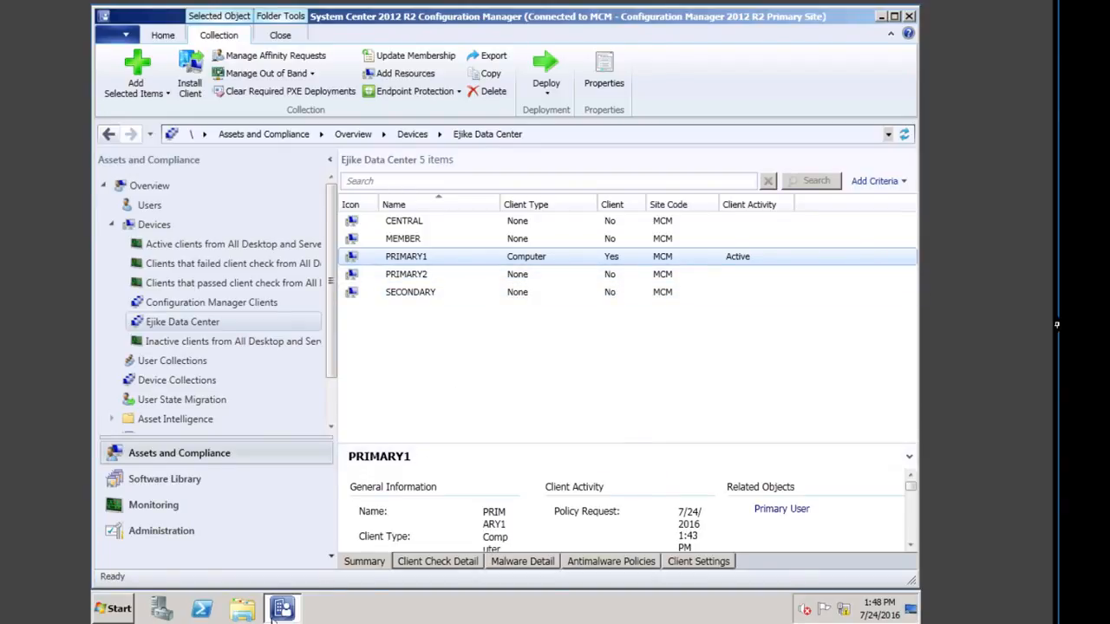
Step: Start new custom client device settings in the Administration workspace and name them for the data center clients
left_click(164, 531)
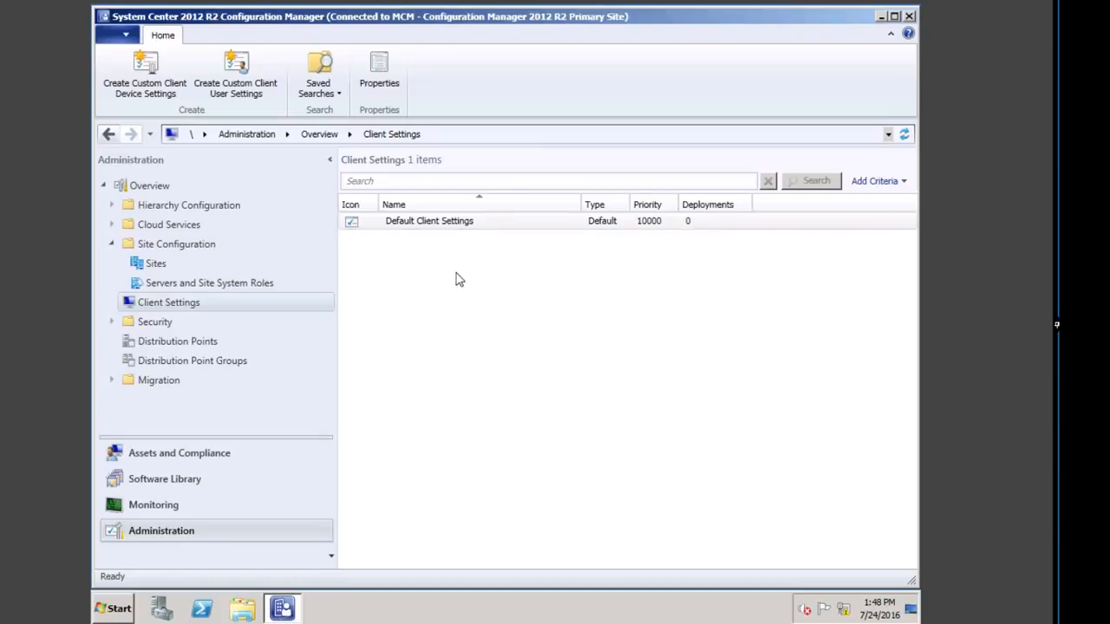
left_click(148, 76)
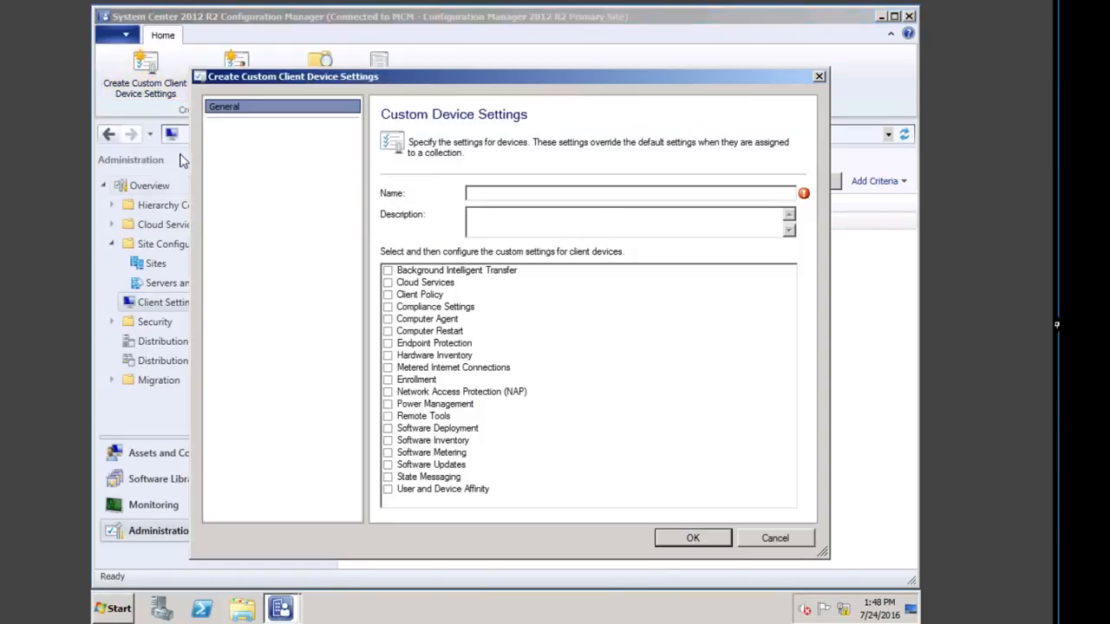
left_click(540, 190)
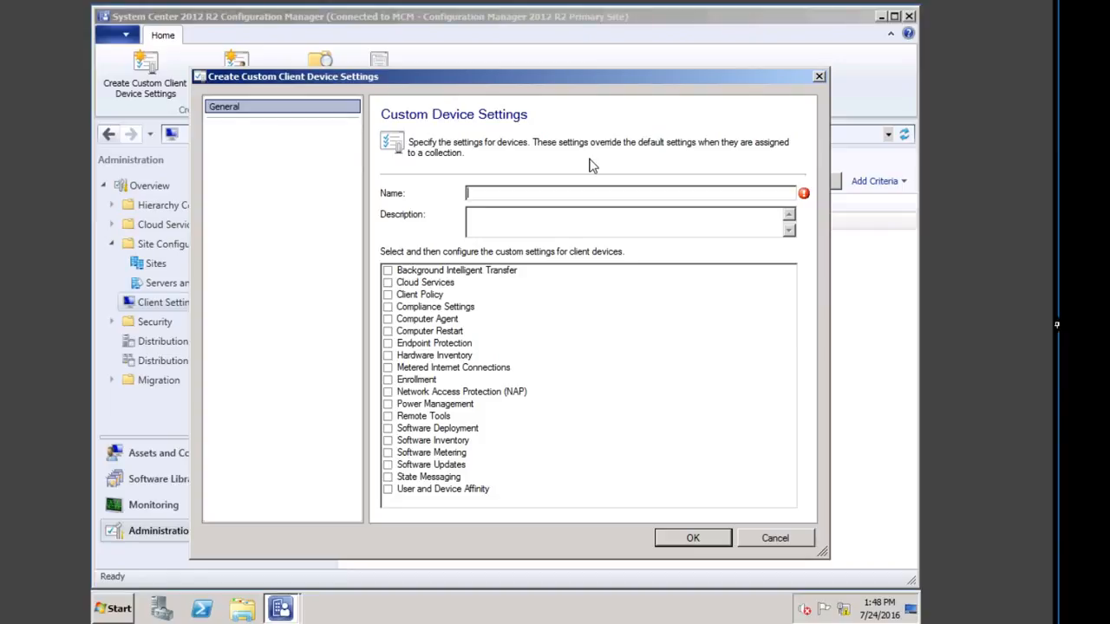
type("Ejike Data Center Clients")
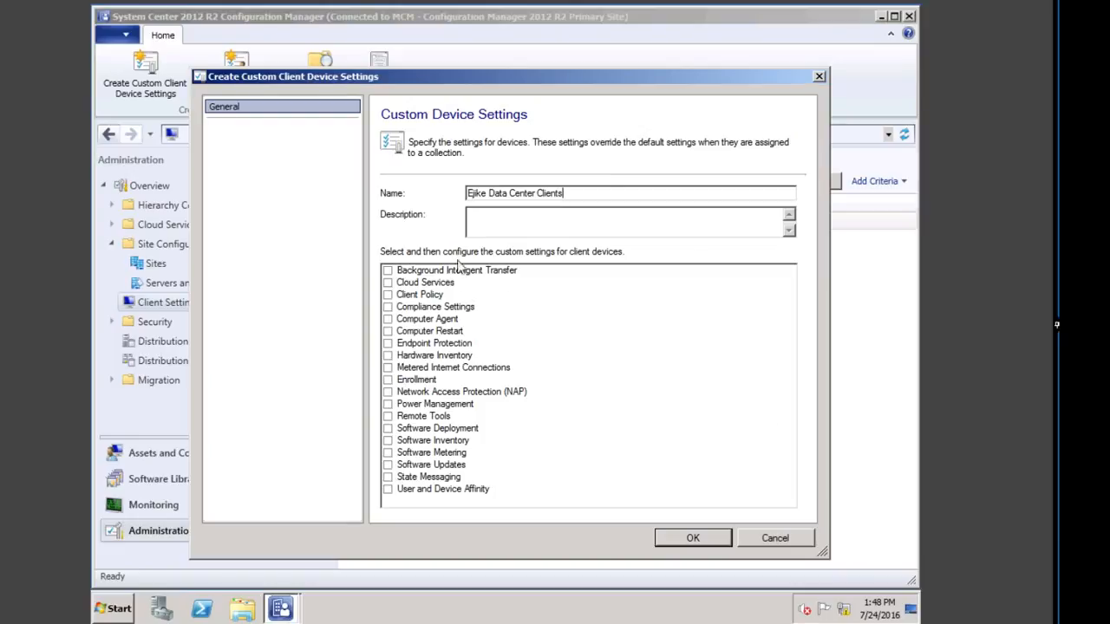
Step: Include Computer Agent, Power Management and Remote Tools in the custom device settings, and open the Computer Agent settings
left_click(388, 320)
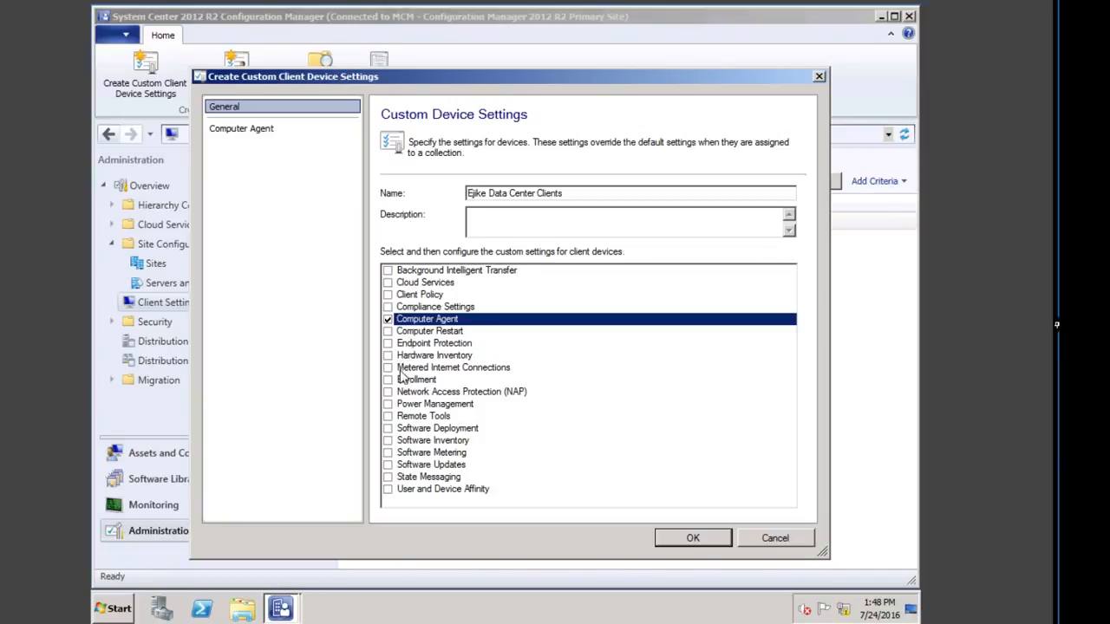
left_click(387, 404)
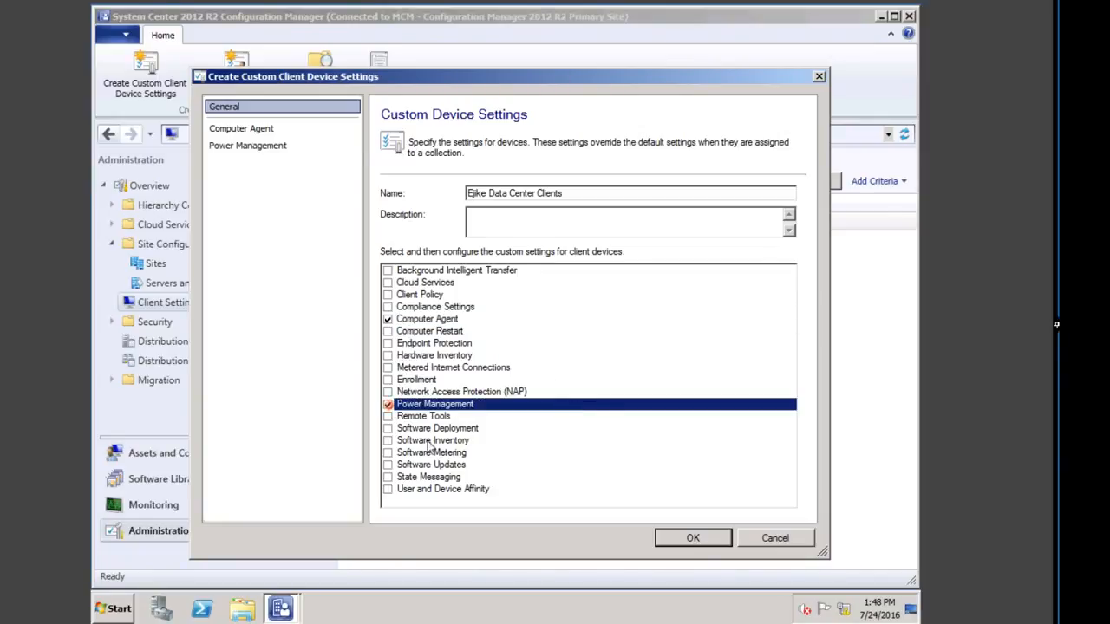
left_click(387, 417)
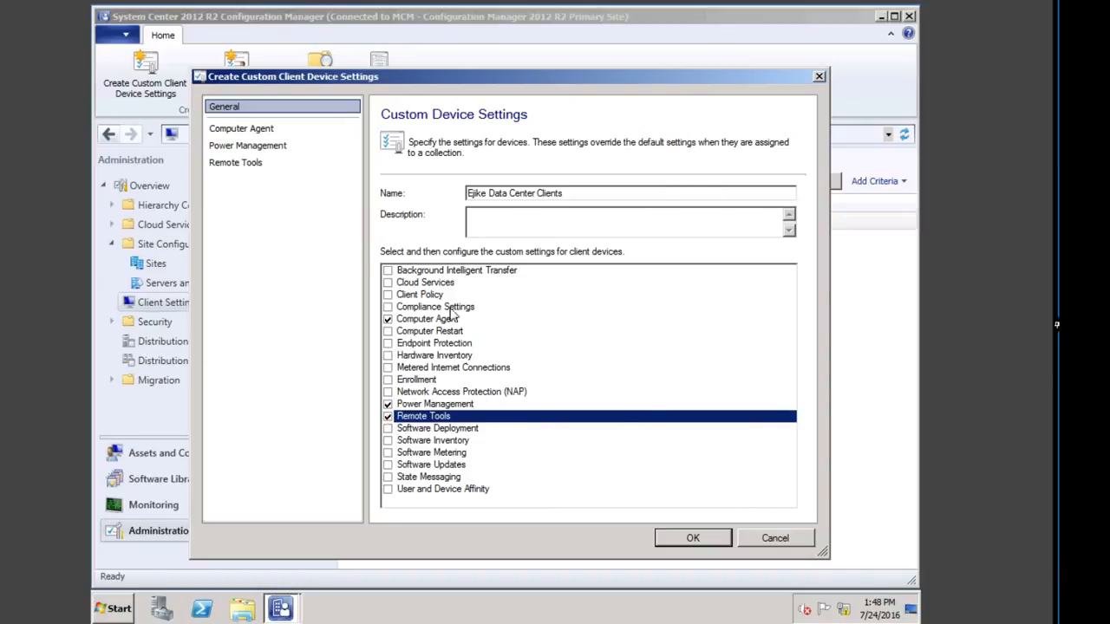
left_click(241, 128)
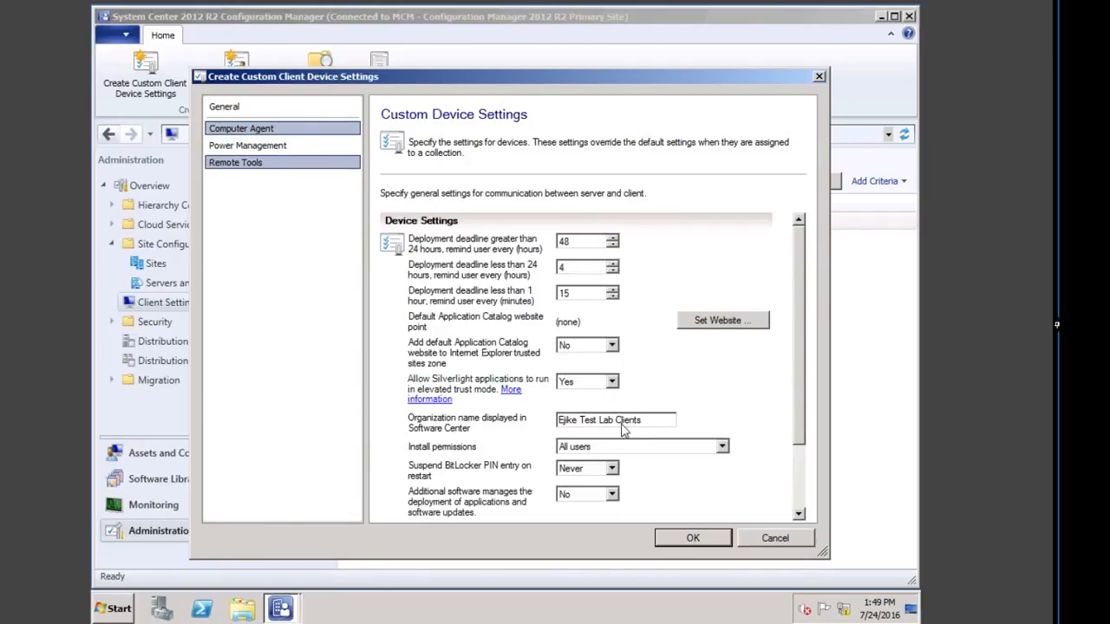
Step: Replace the word Clients with Severs in the organization name displayed in Software Center
double_click(629, 421)
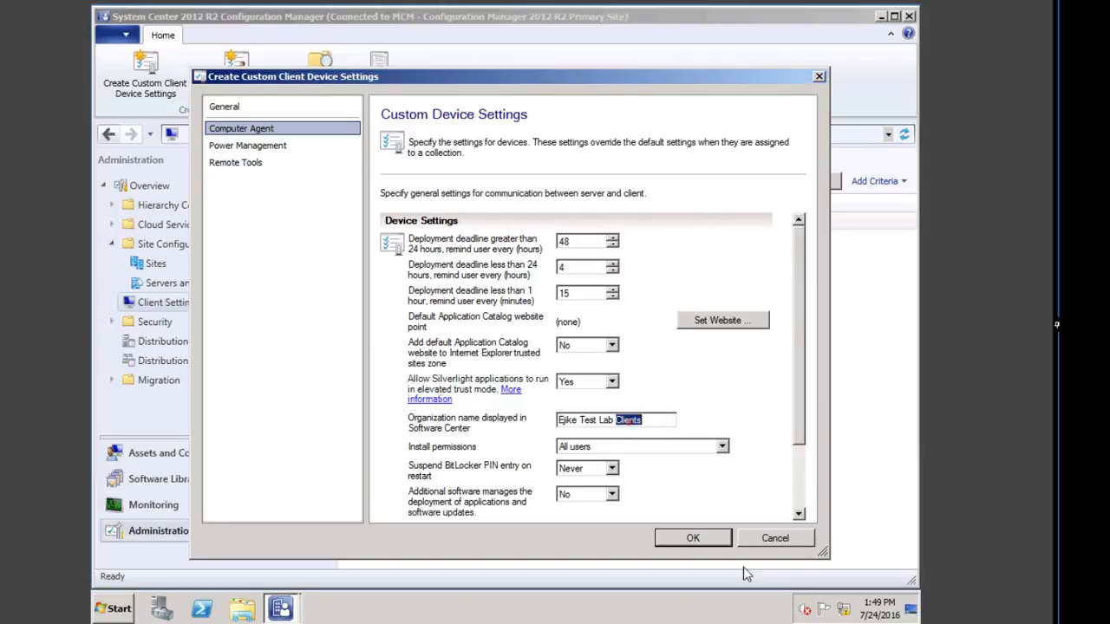
type("Sever")
Step: In the Power Management settings, set allowing power management of devices to No and allowing users to exclude their device to Yes
left_click(280, 145)
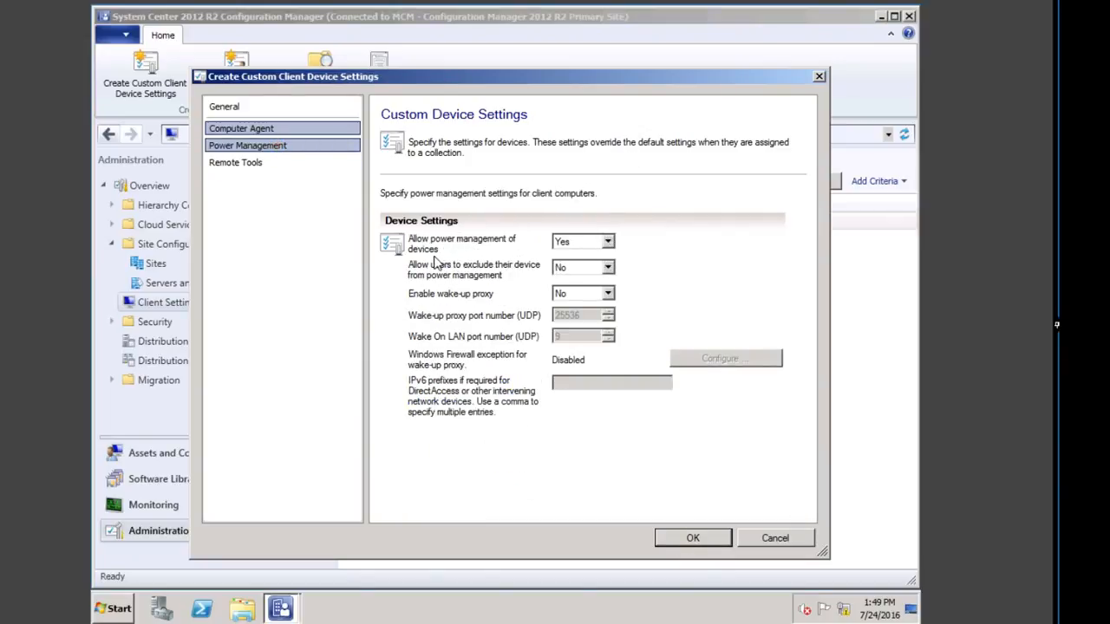
left_click(608, 241)
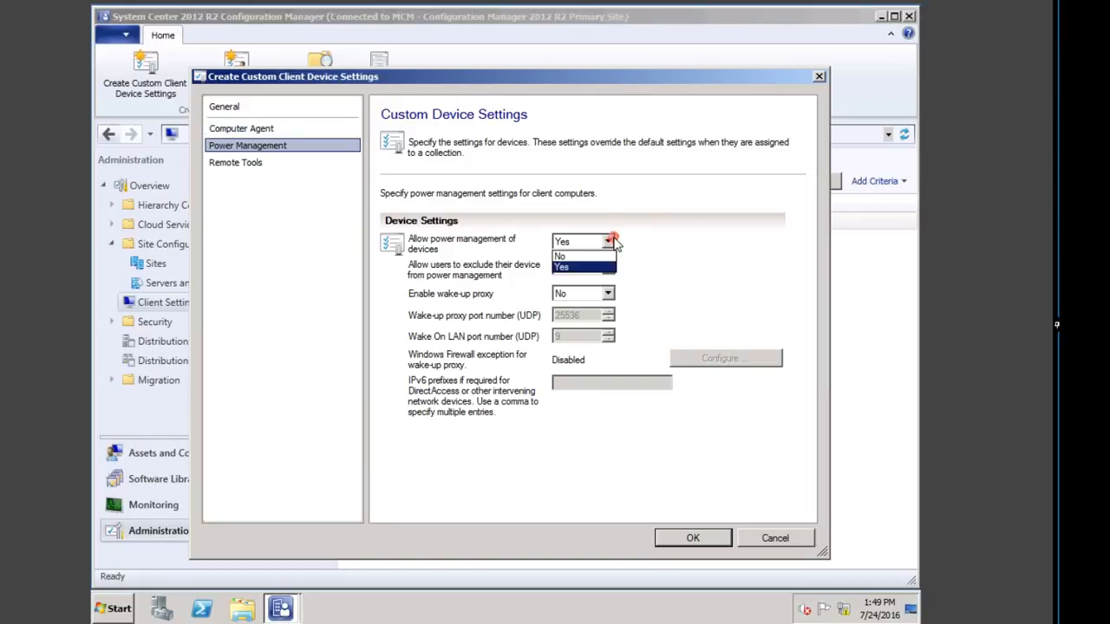
left_click(568, 258)
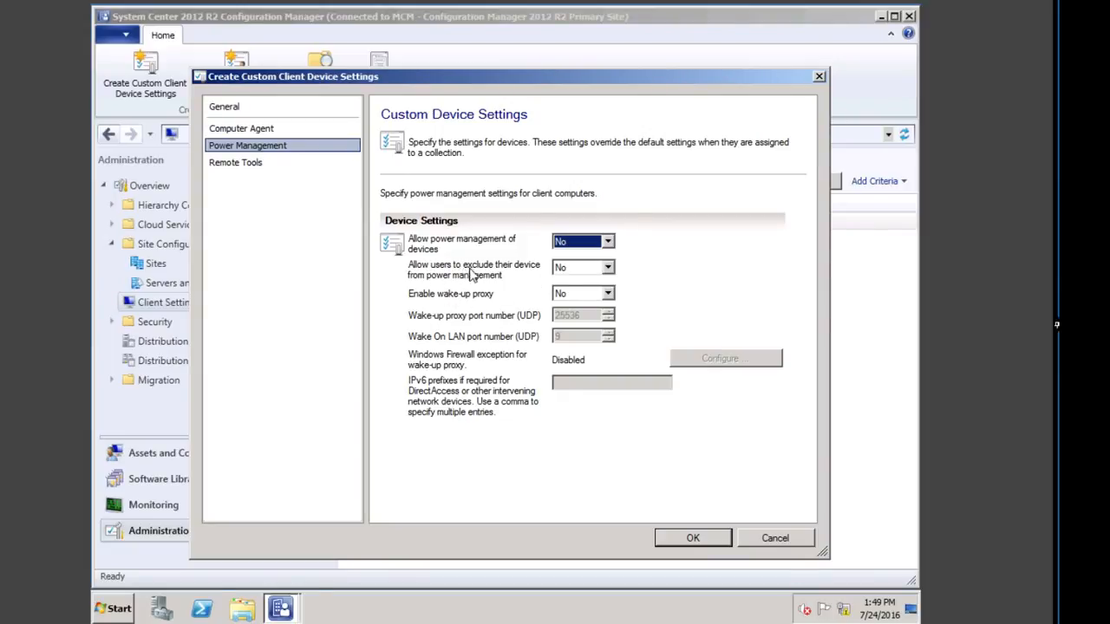
left_click(605, 268)
left_click(564, 290)
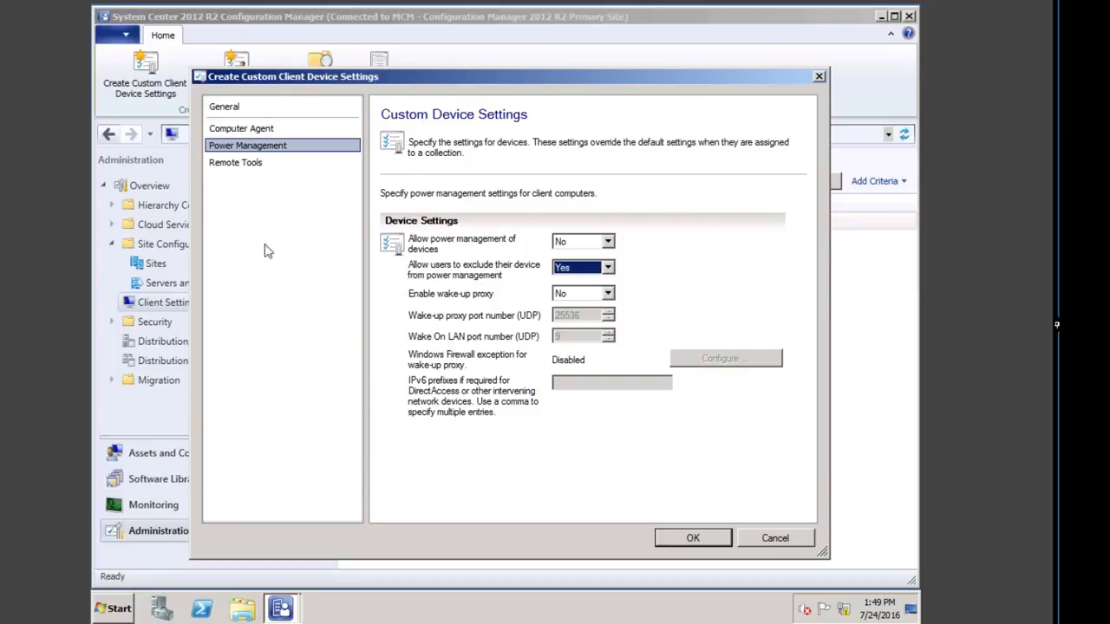
Step: In the Remote Tools settings, set prompting the user for Remote Control permission to No, and save the custom device settings
left_click(252, 164)
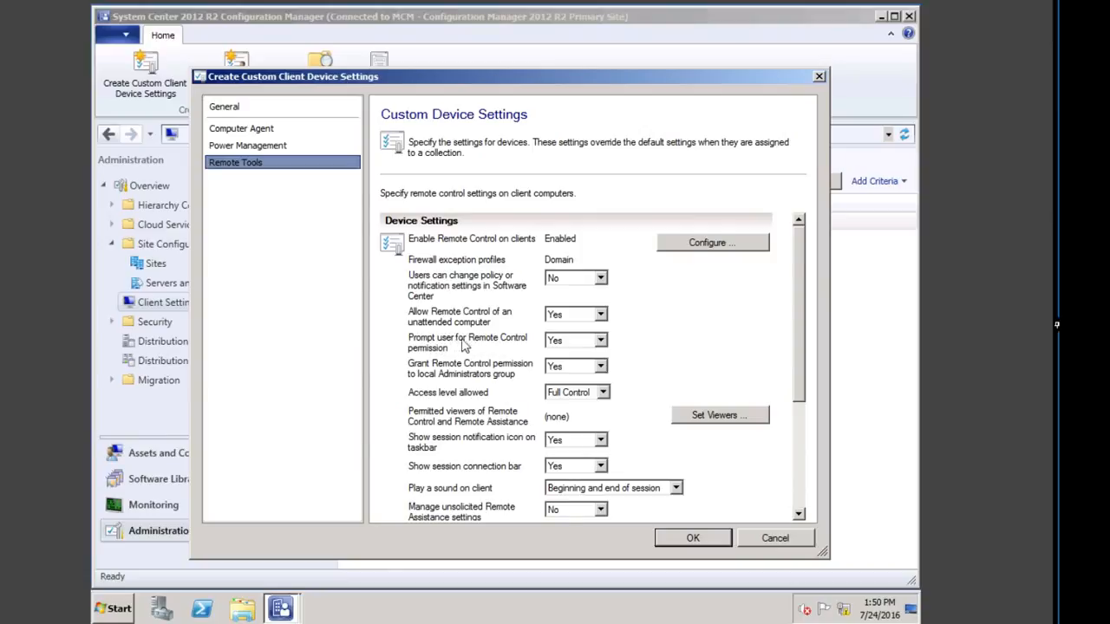
left_click(601, 344)
left_click(579, 363)
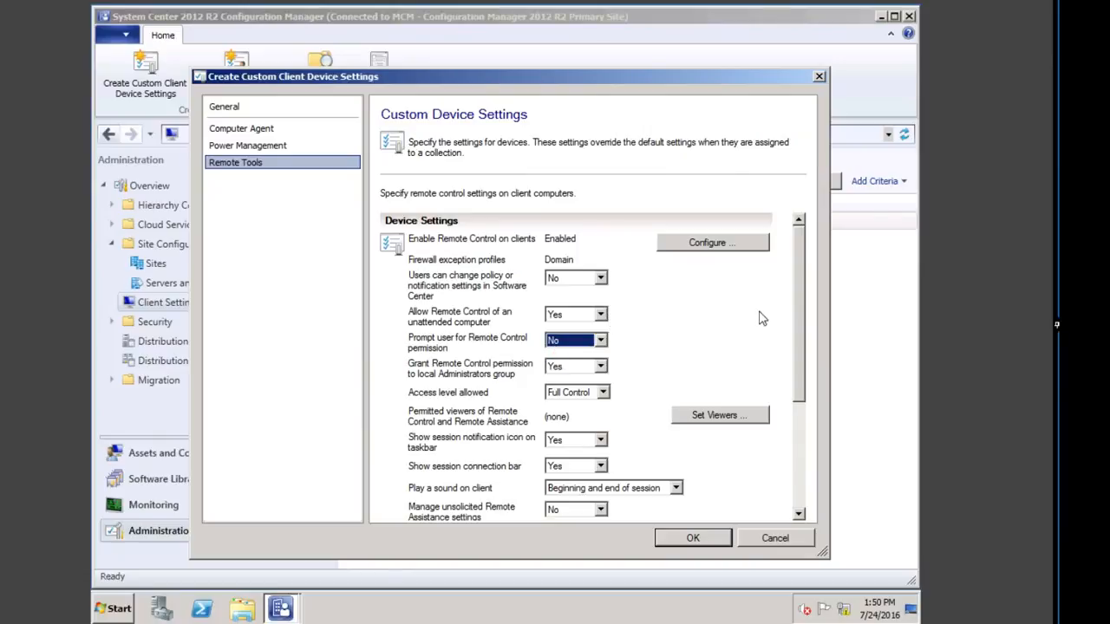
left_click(689, 536)
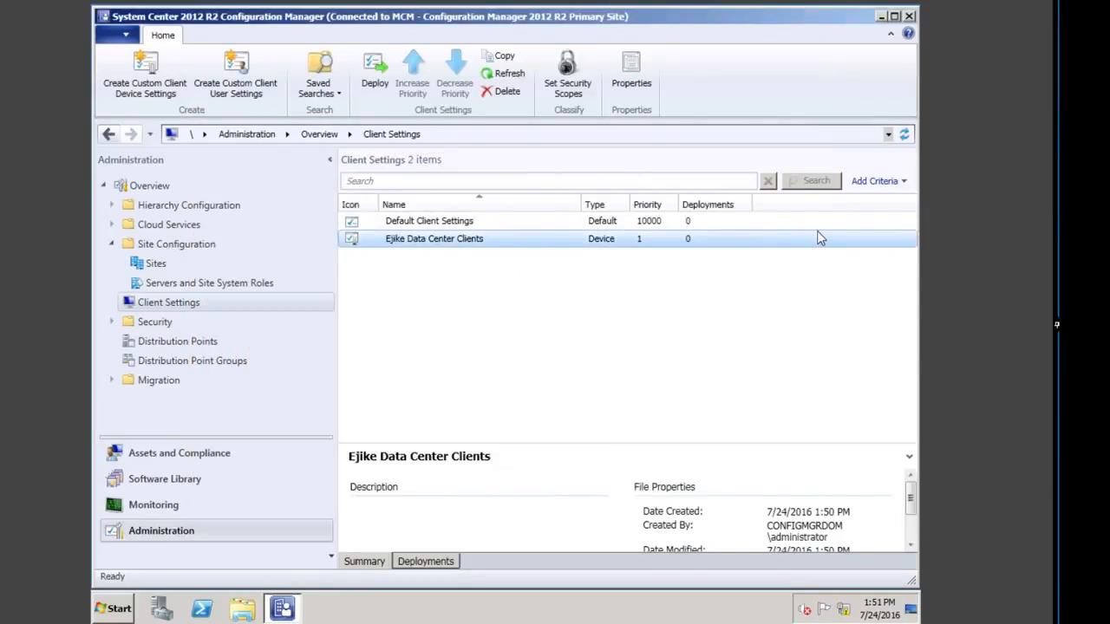
Step: Reopen the data center client settings, allow users to change policy or notification settings in Software Center under Remote Tools, and save
left_click(468, 243)
double_click(428, 243)
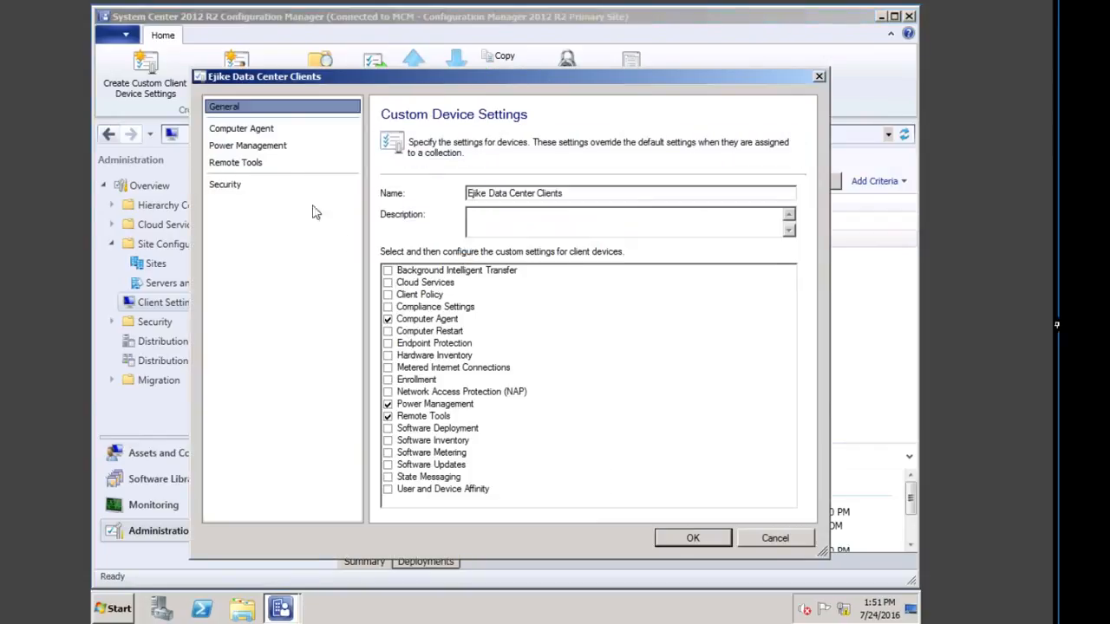
left_click(249, 165)
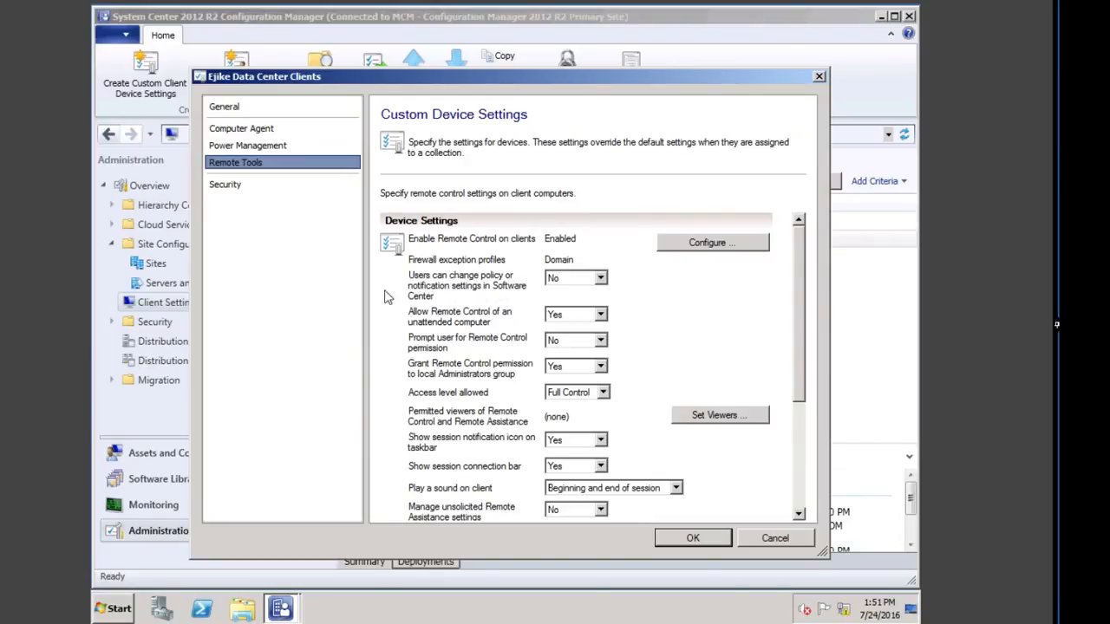
left_click(600, 278)
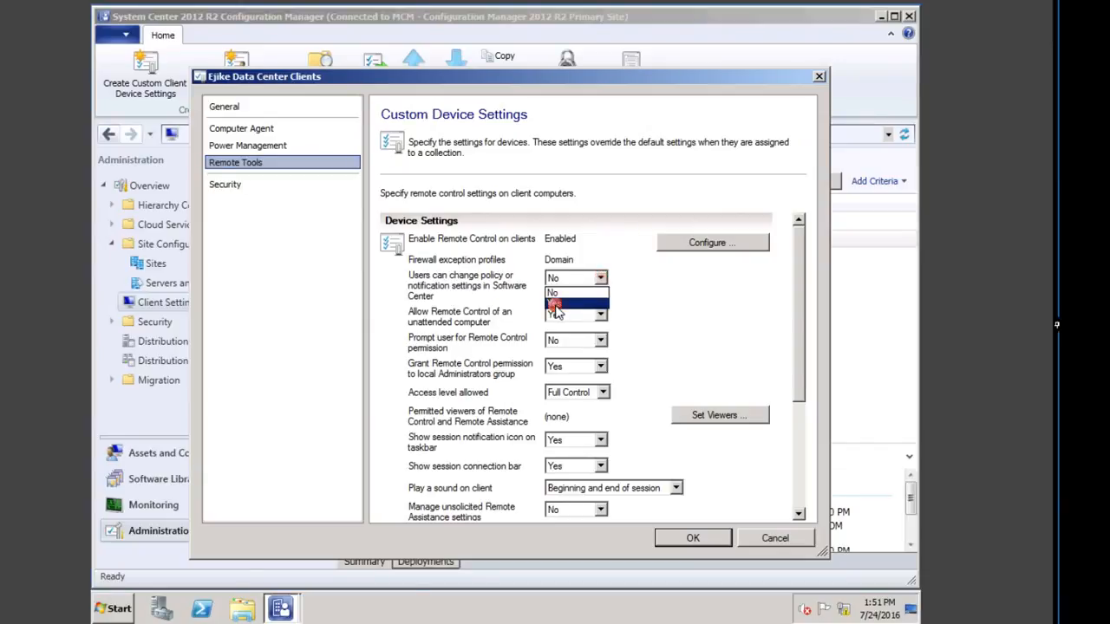
left_click(555, 304)
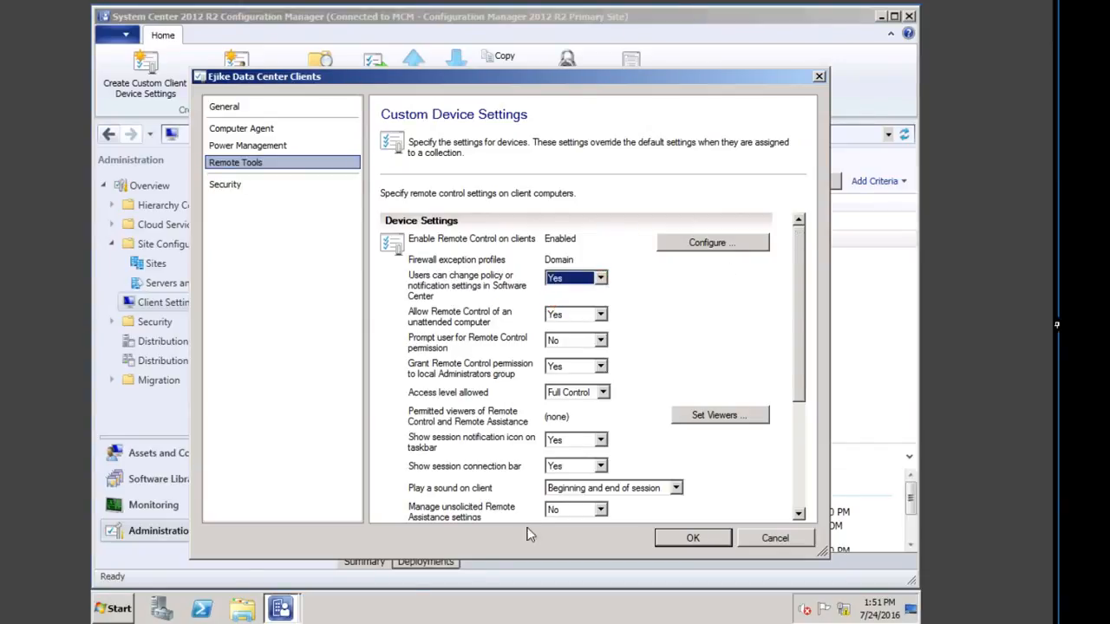
left_click(688, 539)
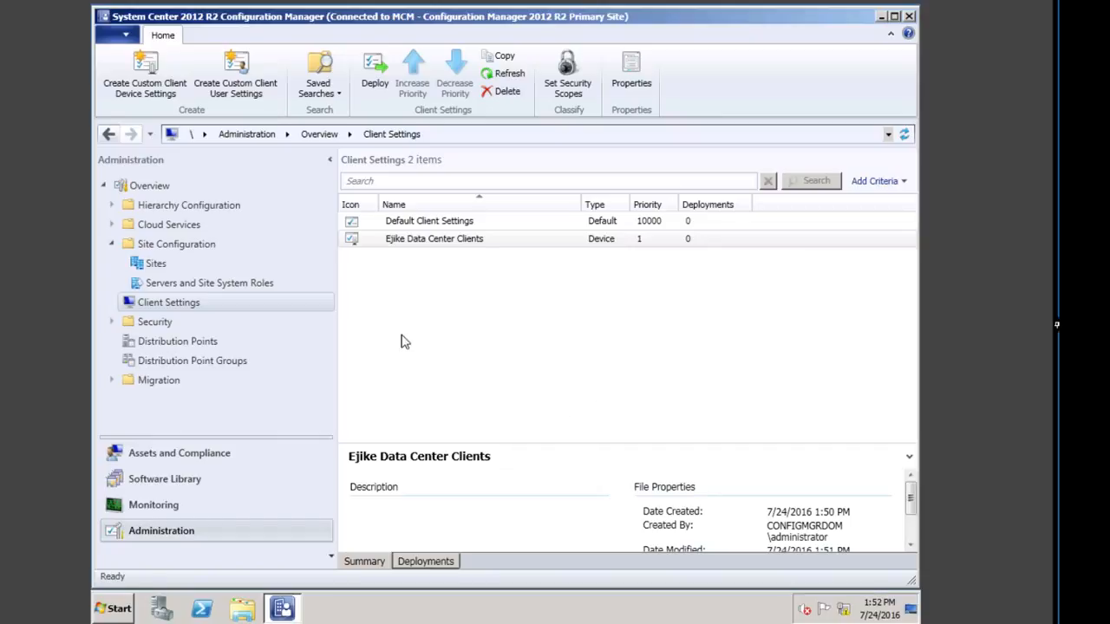
Step: Deploy the custom data center client settings to the data center device collection
left_click(428, 242)
right_click(428, 243)
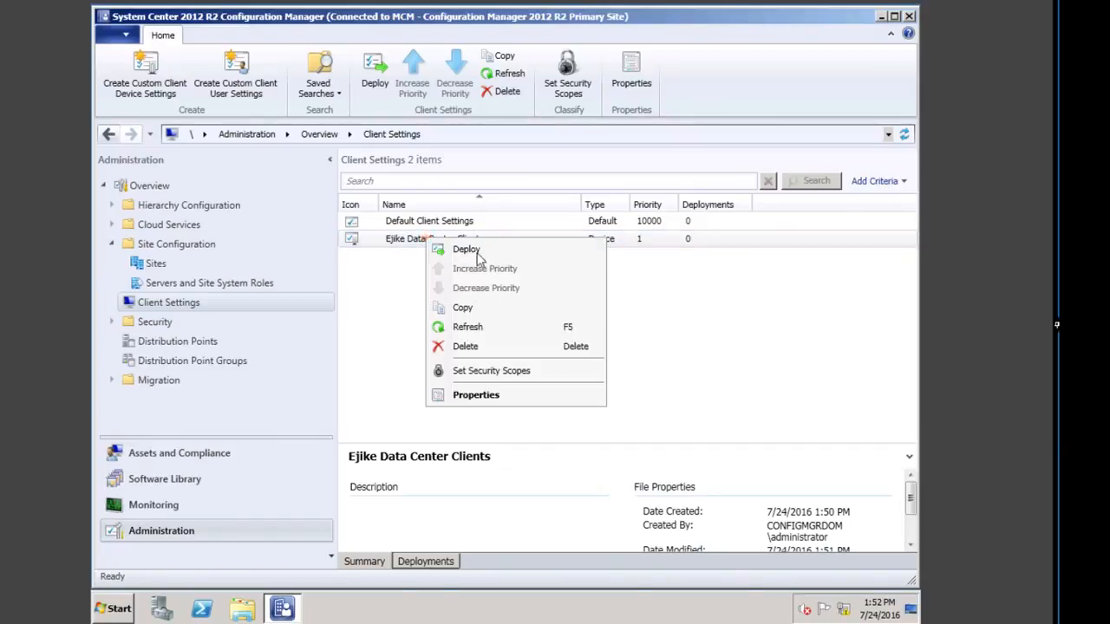
left_click(481, 249)
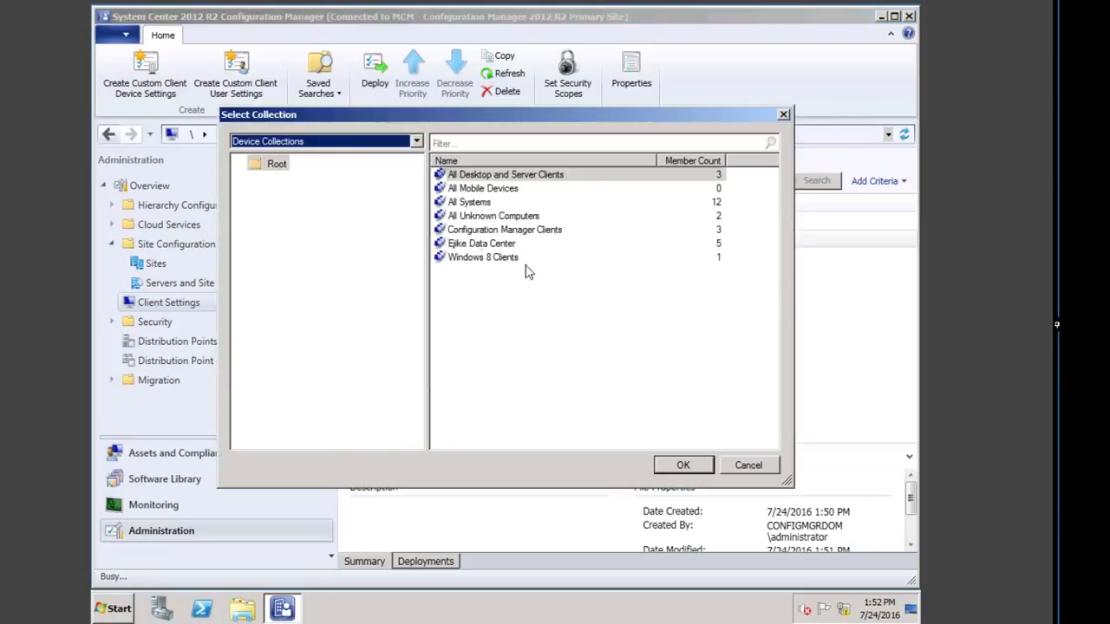
double_click(466, 247)
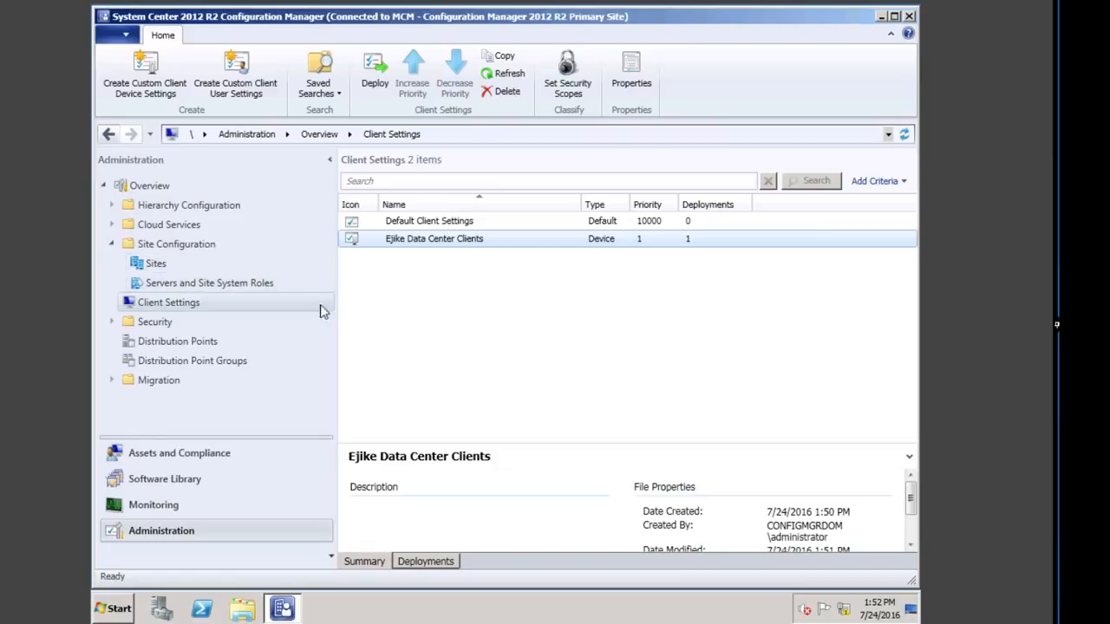
Step: Open the resultant client settings for PRIMARY1 in the data center collection
left_click(179, 454)
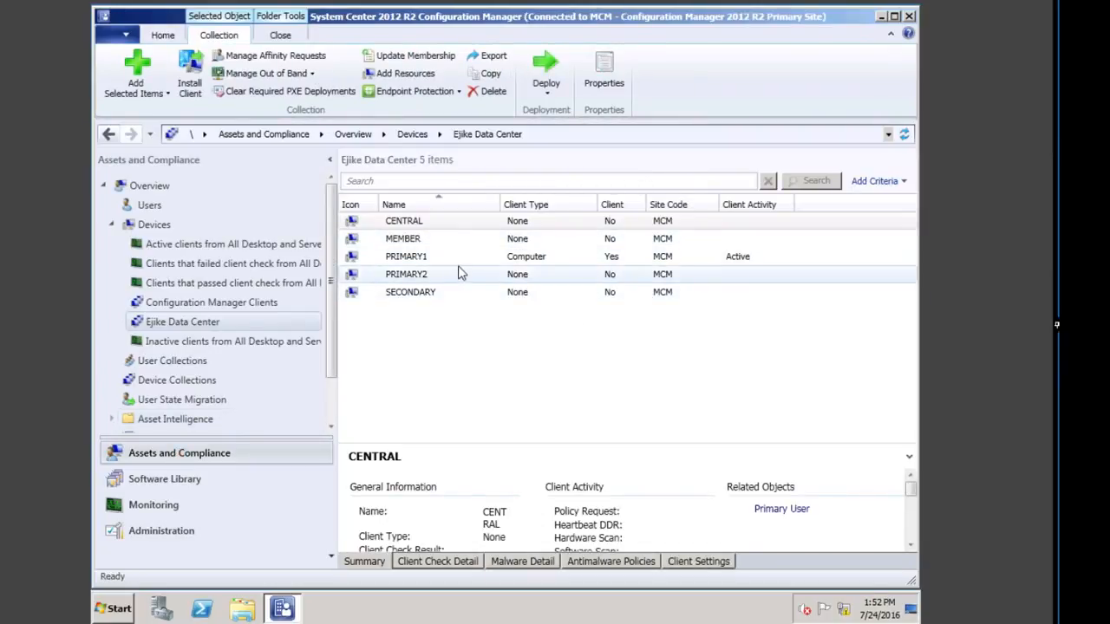
left_click(109, 135)
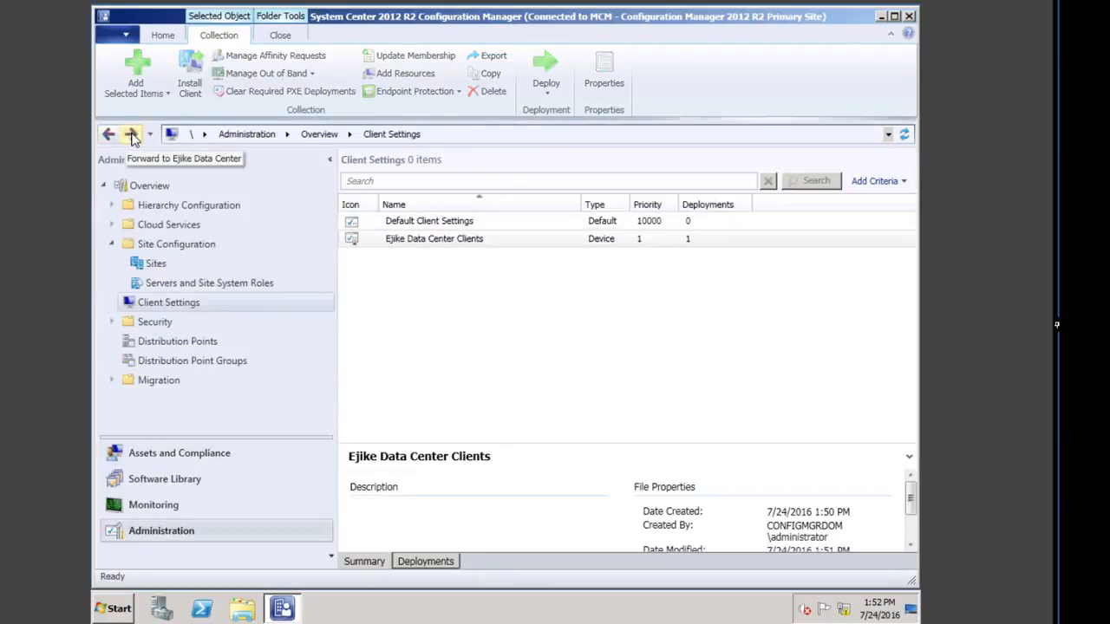
key("alt+Right")
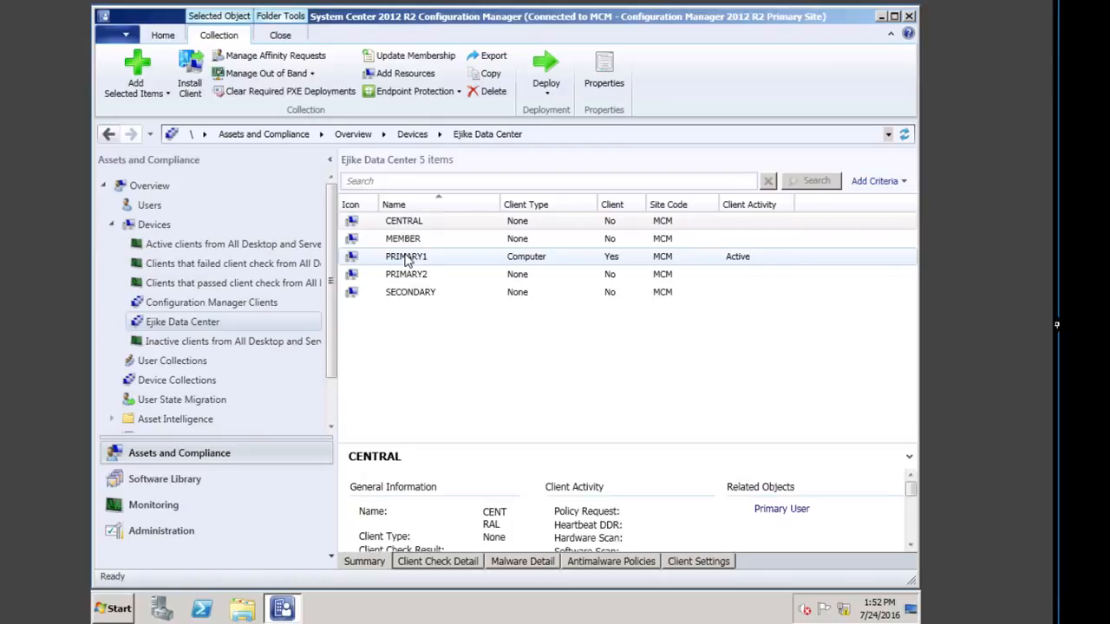
left_click(427, 366)
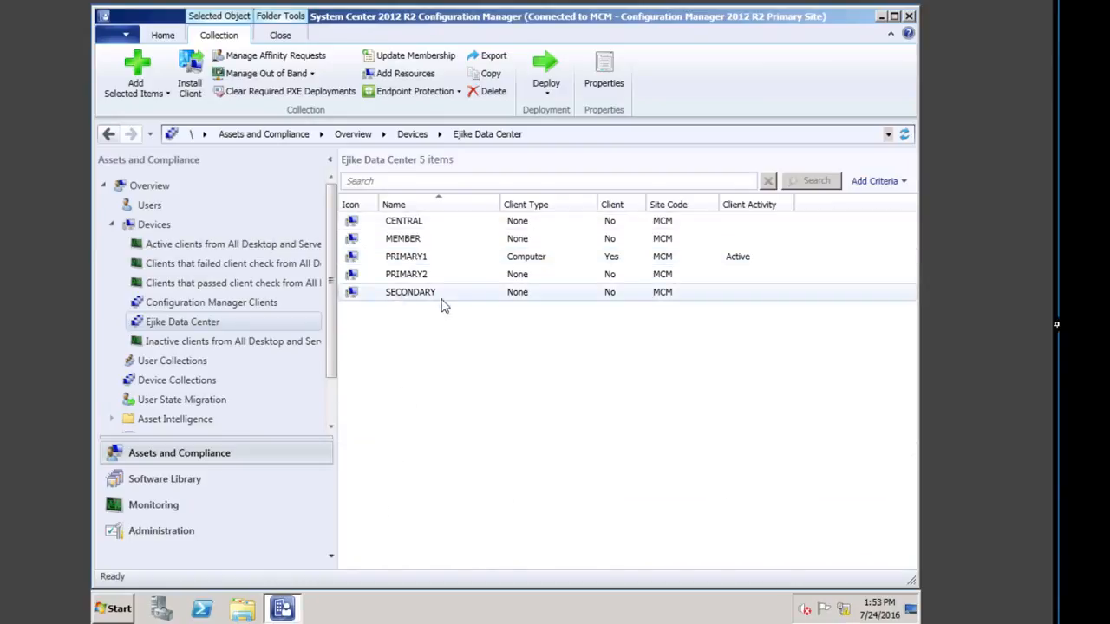
left_click(409, 255)
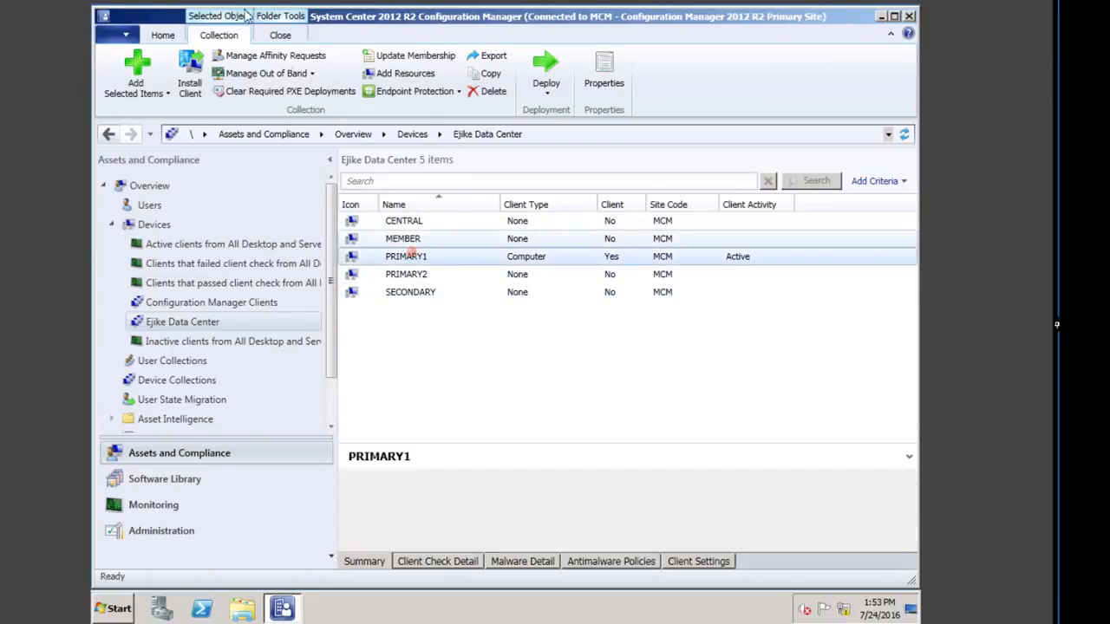
left_click(163, 35)
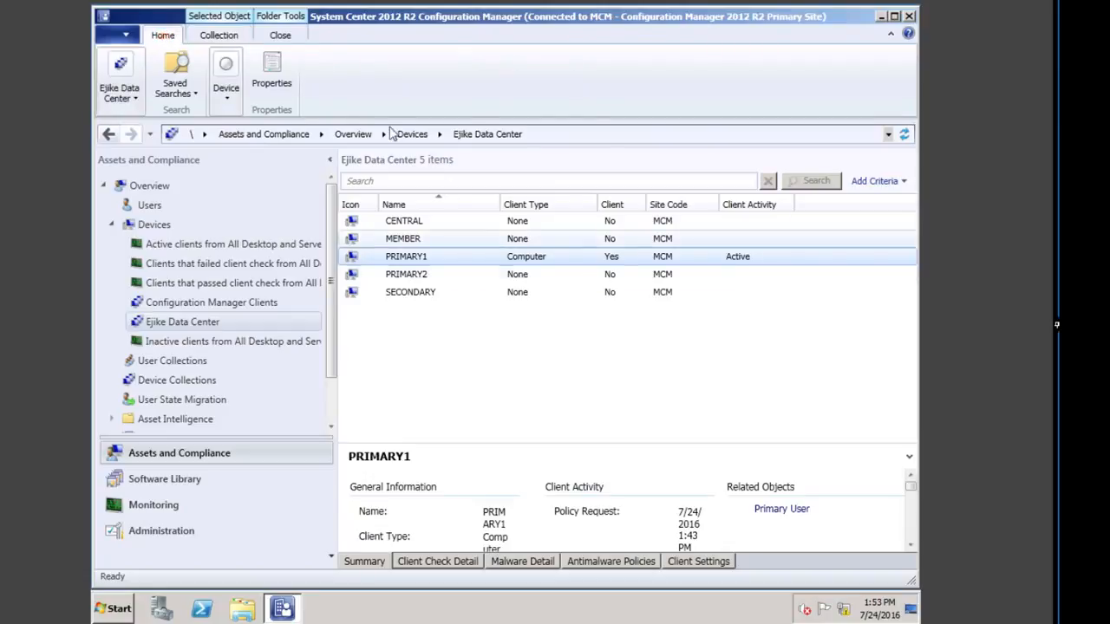
left_click(222, 101)
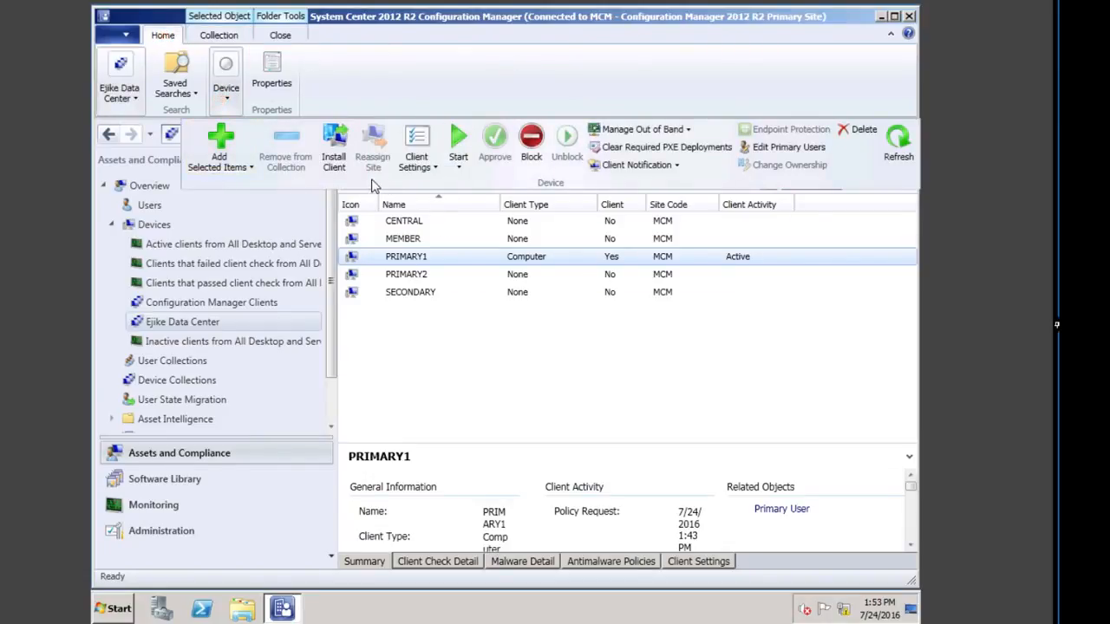
left_click(435, 167)
left_click(439, 183)
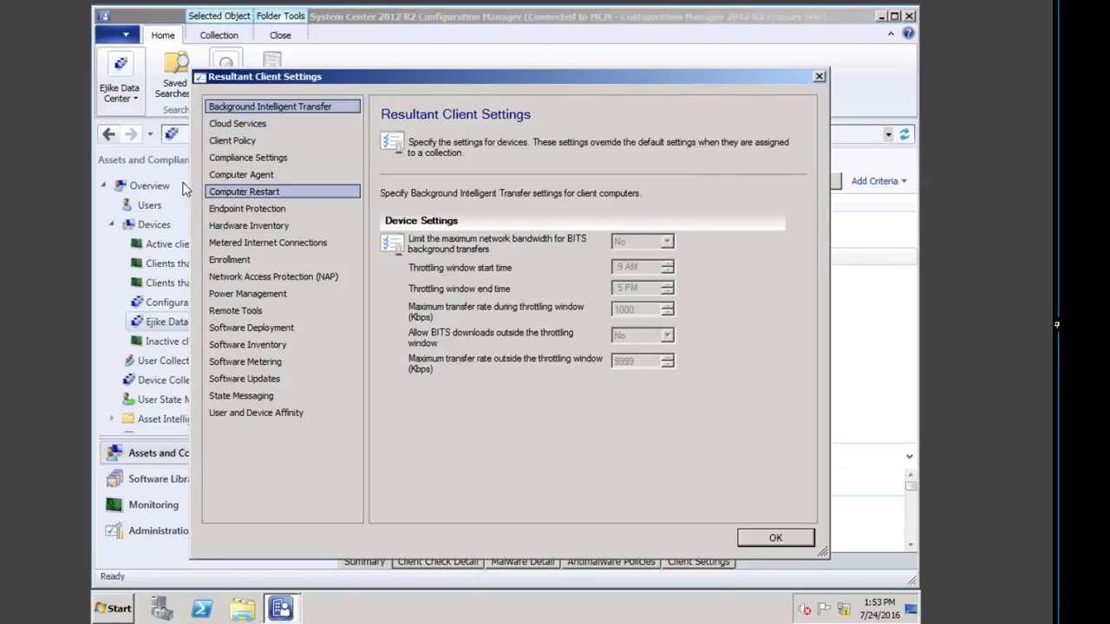
Step: Examine the resultant Computer Agent, Remote Tools and Power Management settings for PRIMARY1, and close them
left_click(252, 177)
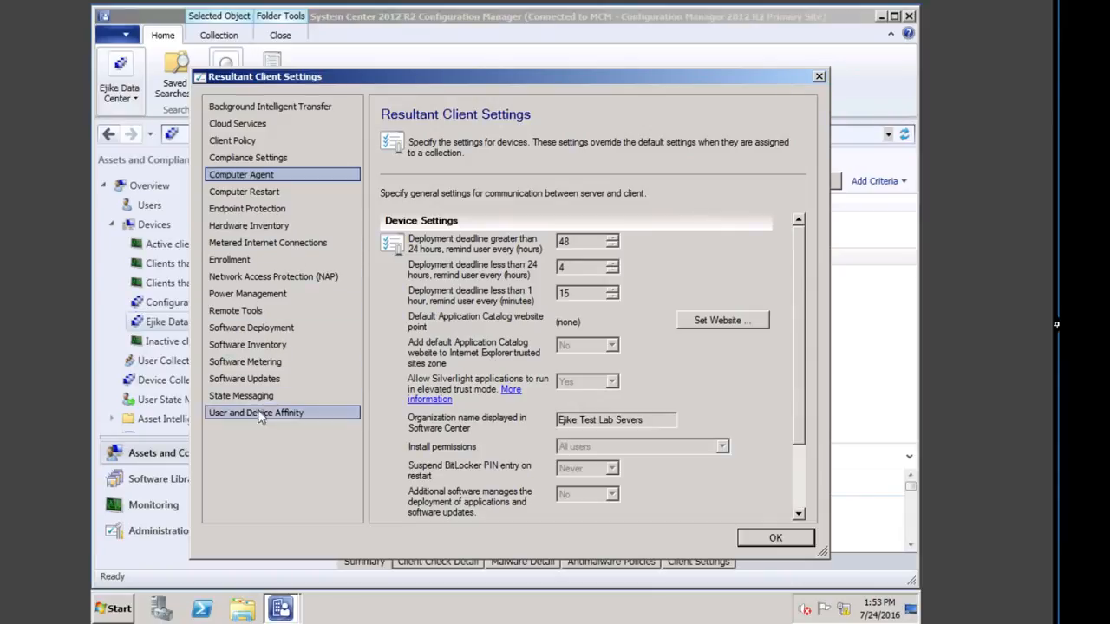
left_click(251, 312)
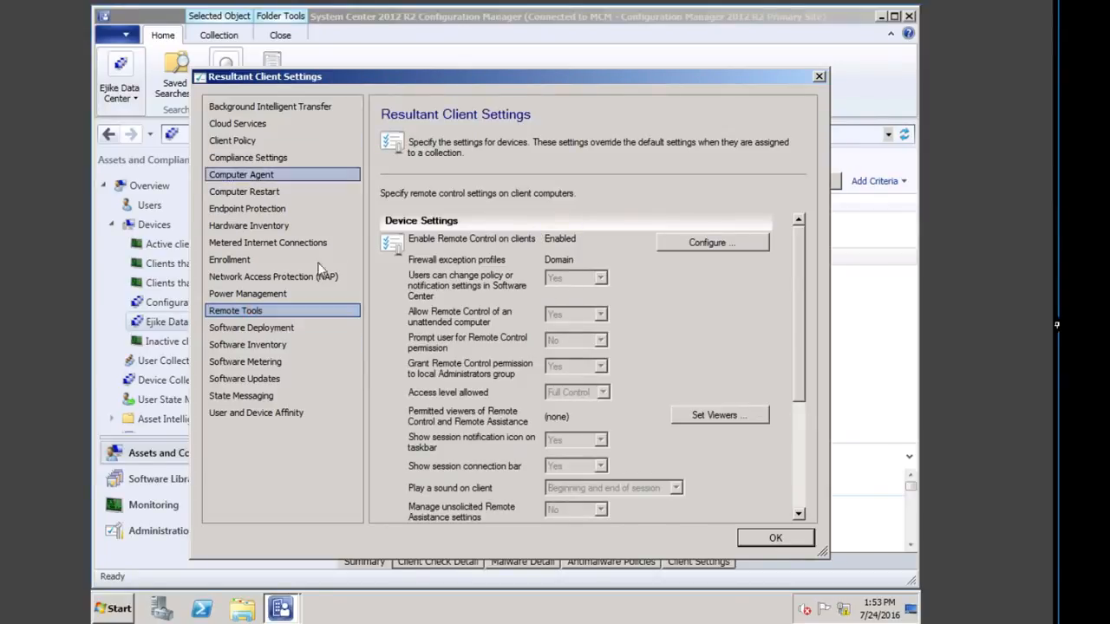
left_click(264, 293)
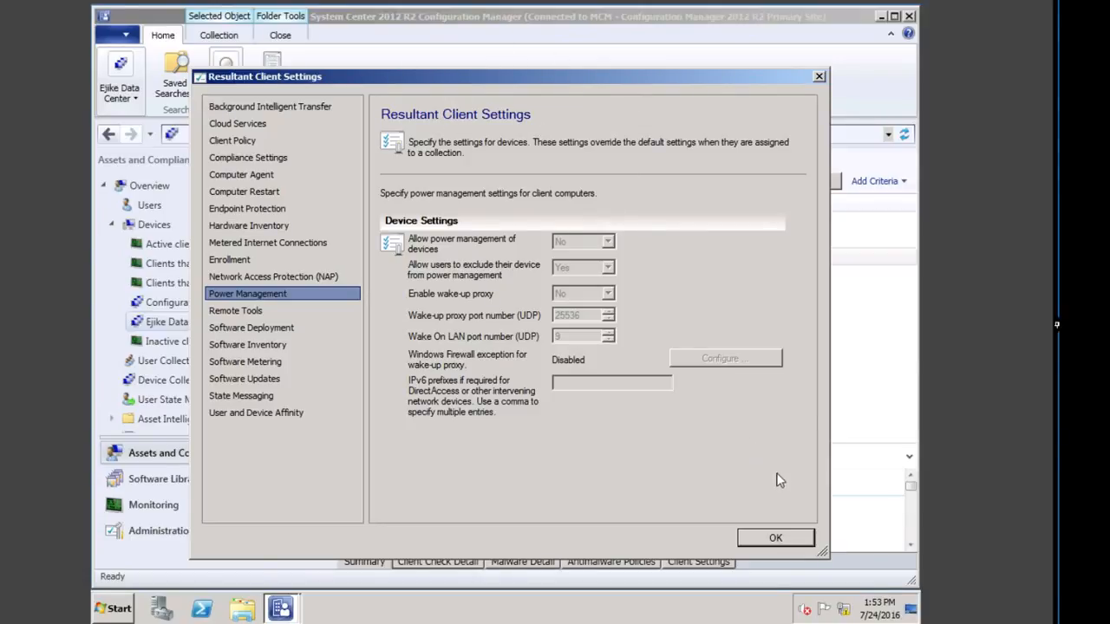
left_click(793, 537)
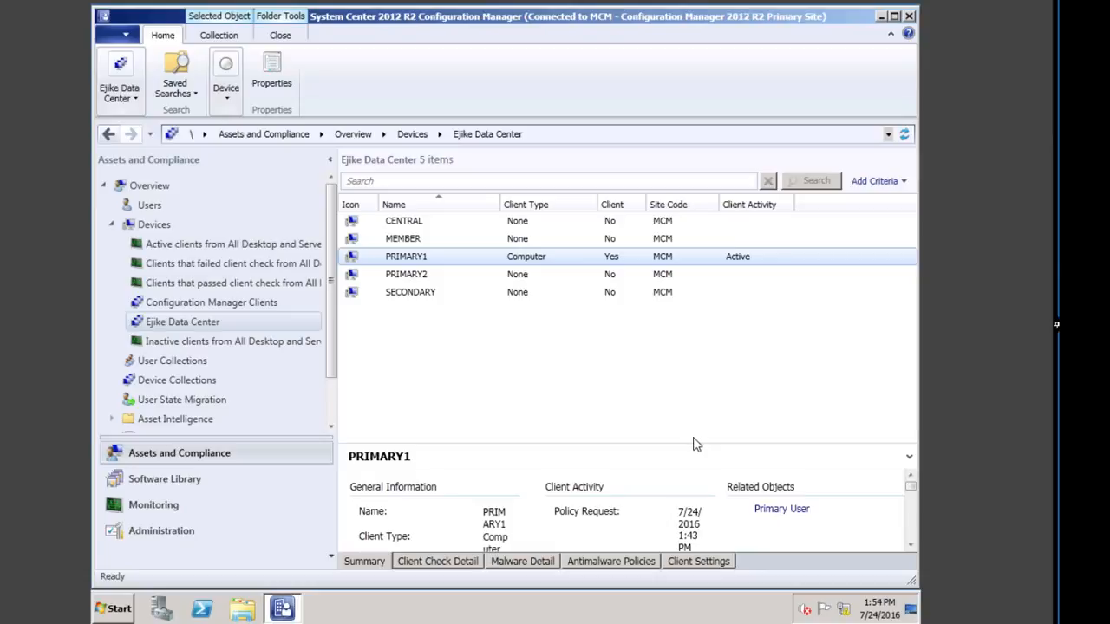
Step: Notify the clients in the data center device collection to download their computer policy, and confirm
left_click(176, 459)
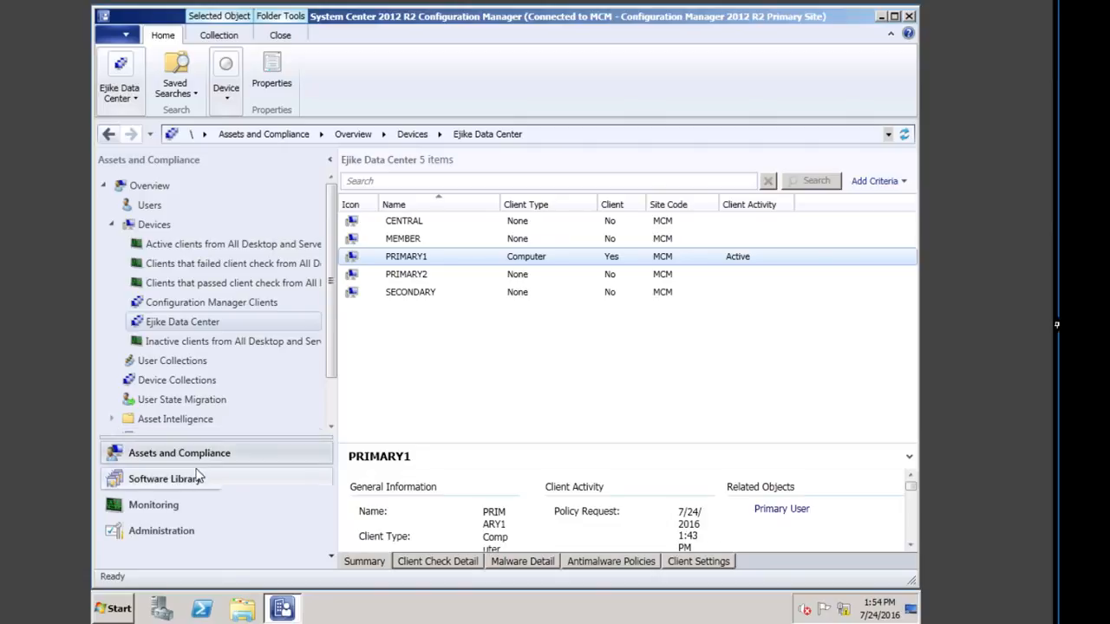
left_click(109, 134)
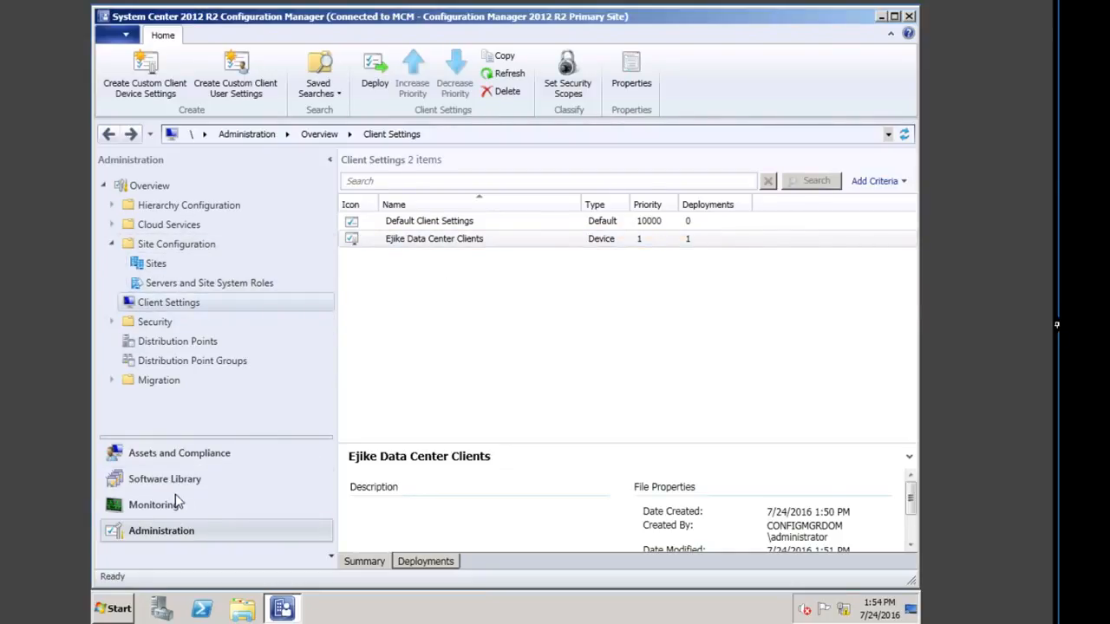
left_click(180, 451)
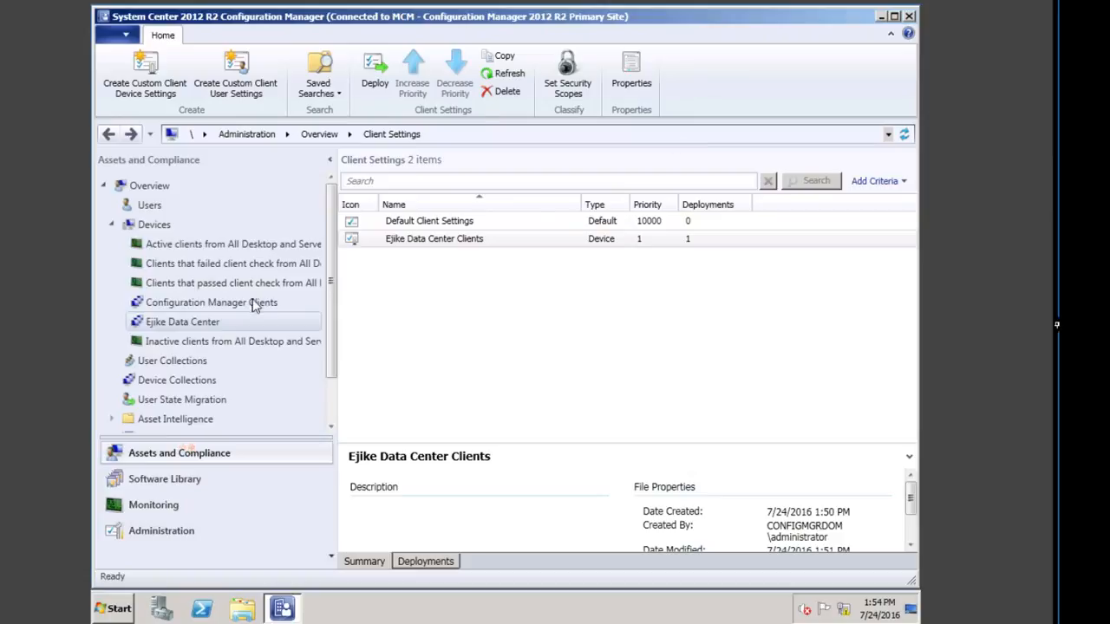
left_click(188, 383)
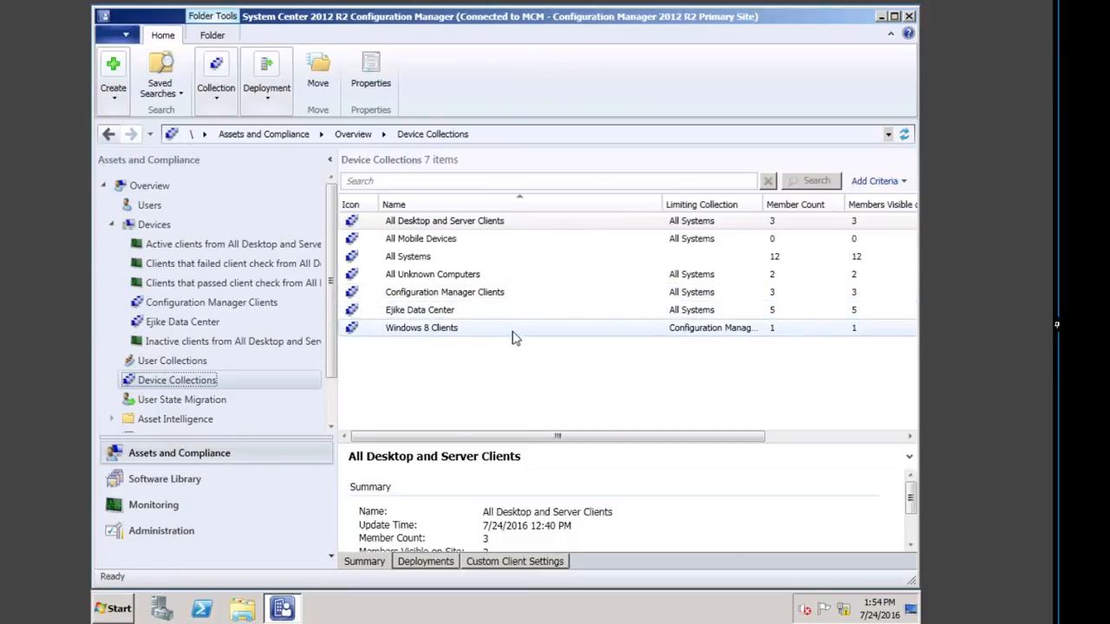
left_click(431, 315)
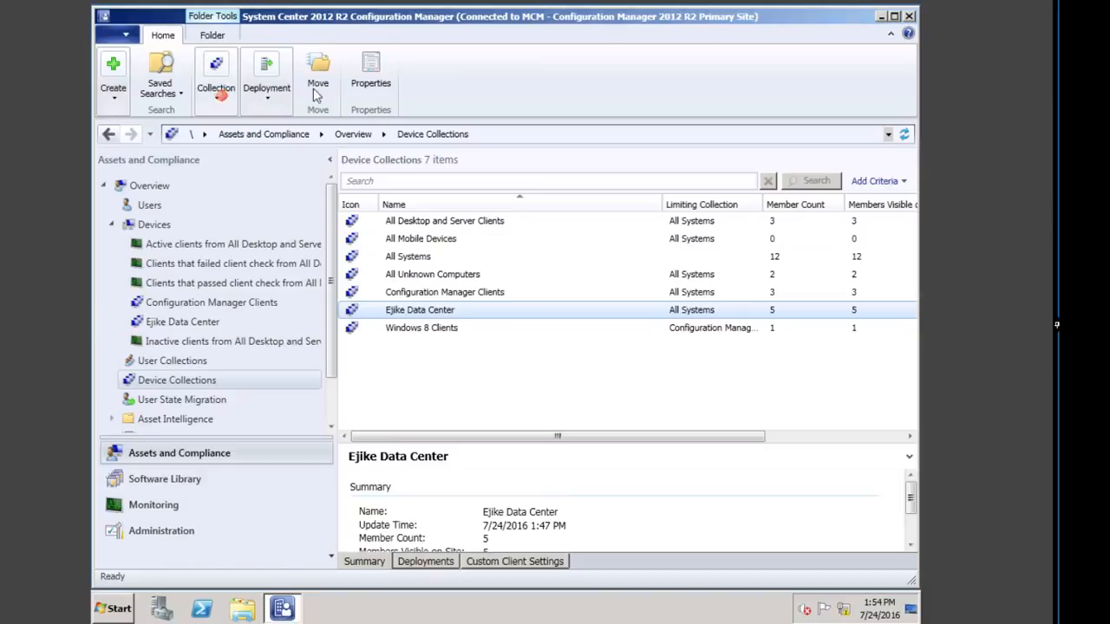
left_click(218, 97)
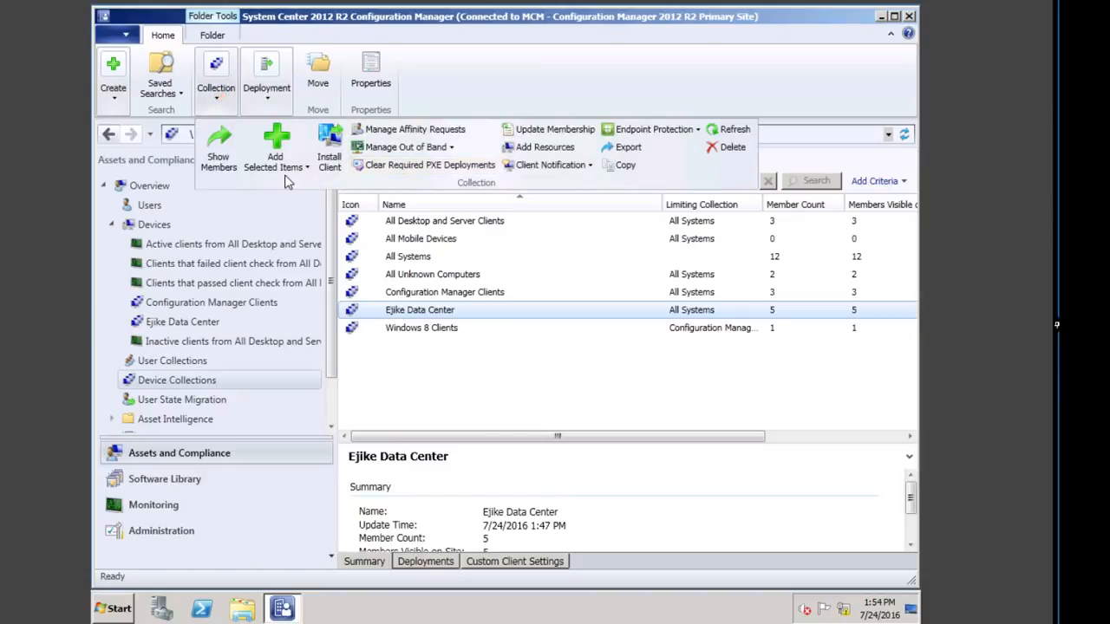
left_click(548, 170)
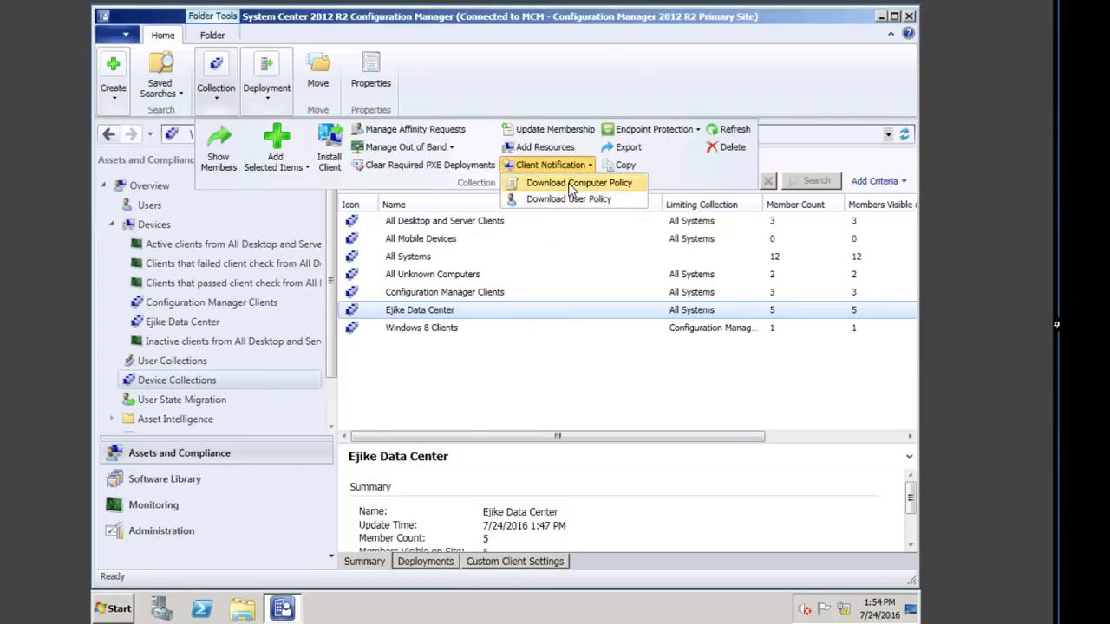
left_click(572, 186)
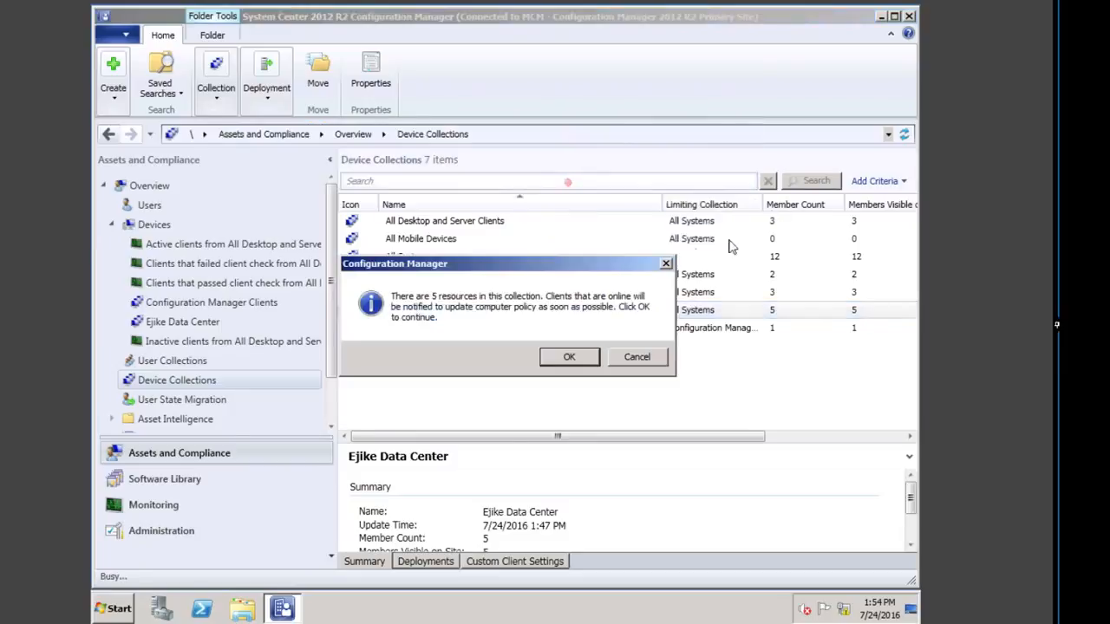
left_click(569, 359)
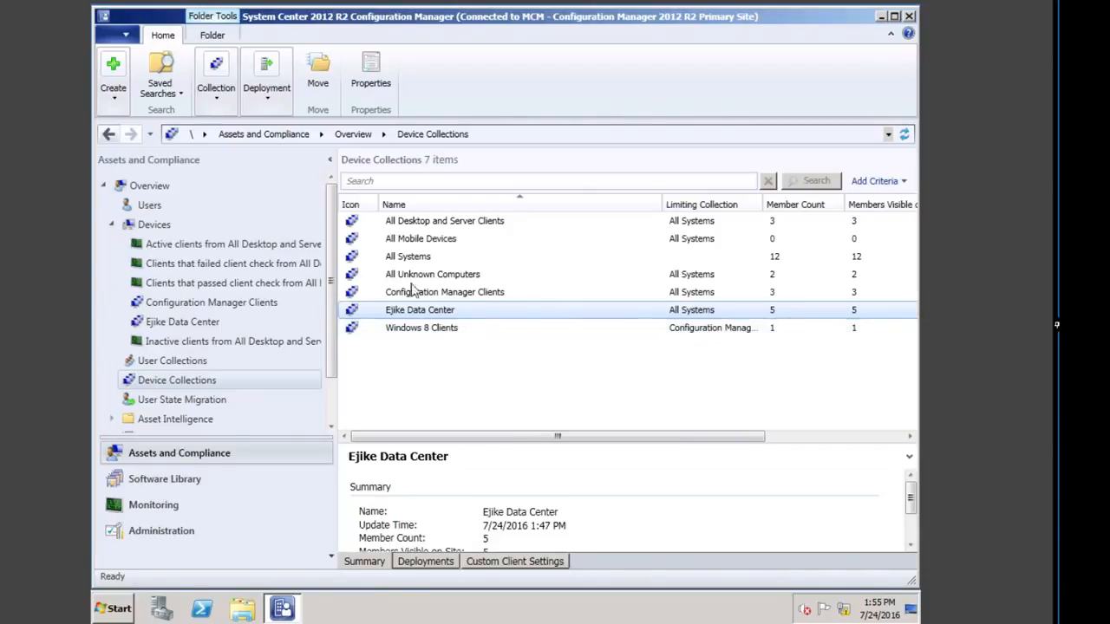
Step: Switch to Software Center on the primary server and examine its work information and remote control options
left_click(114, 610)
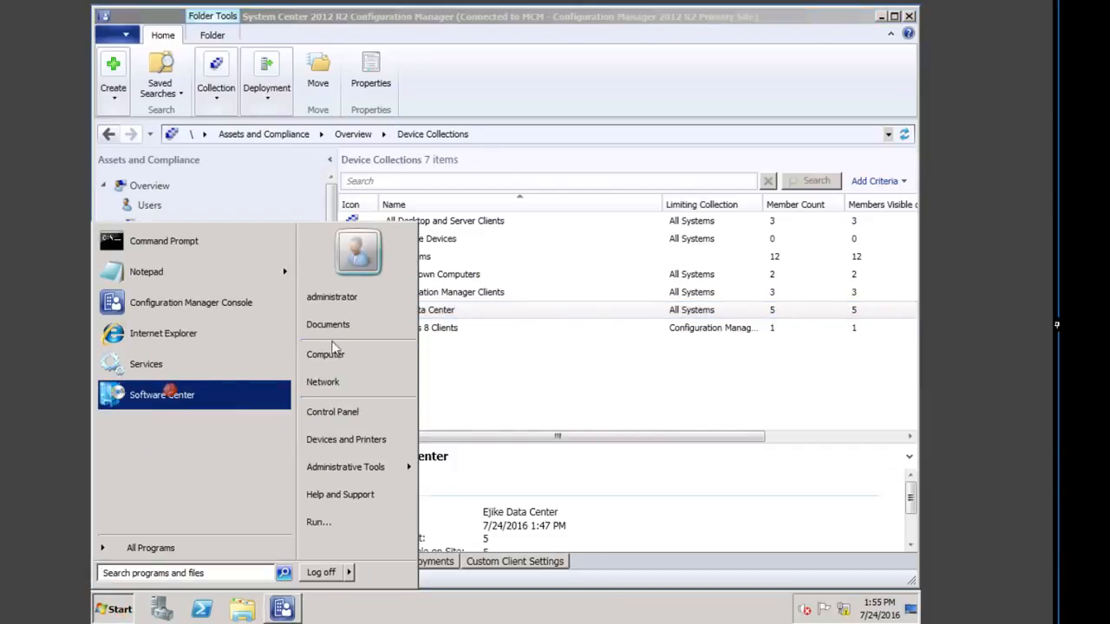
left_click(164, 396)
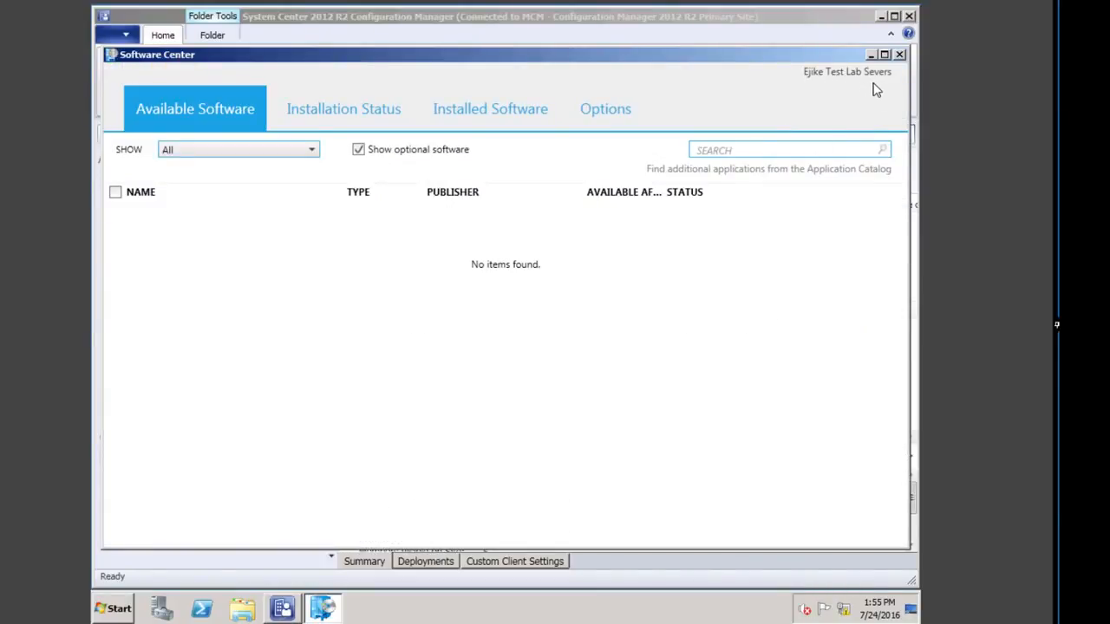
left_click(606, 111)
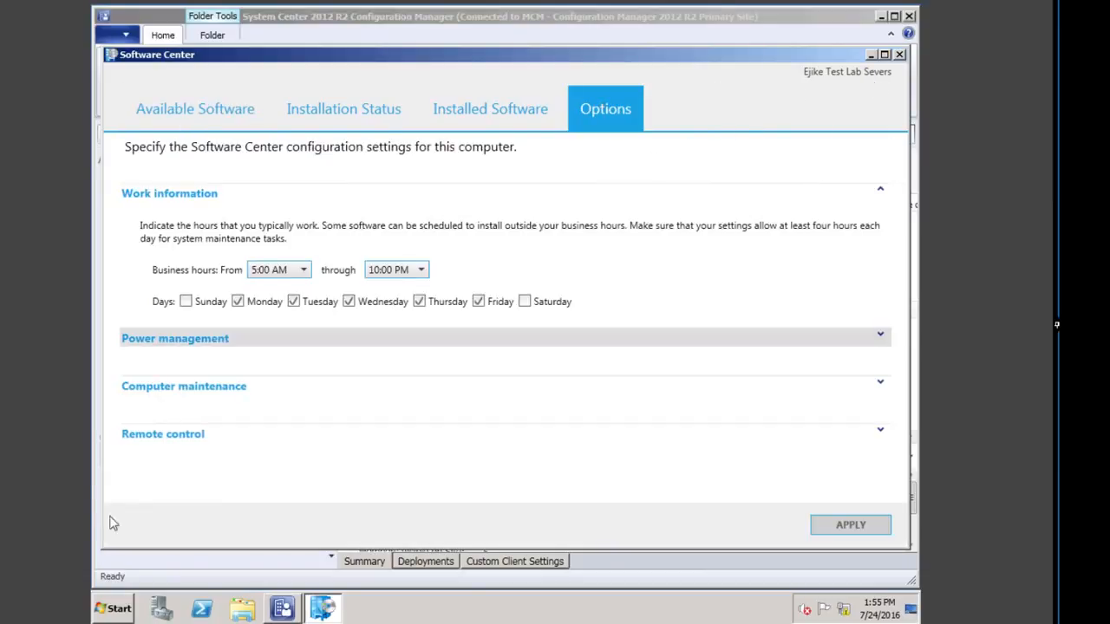
left_click(143, 438)
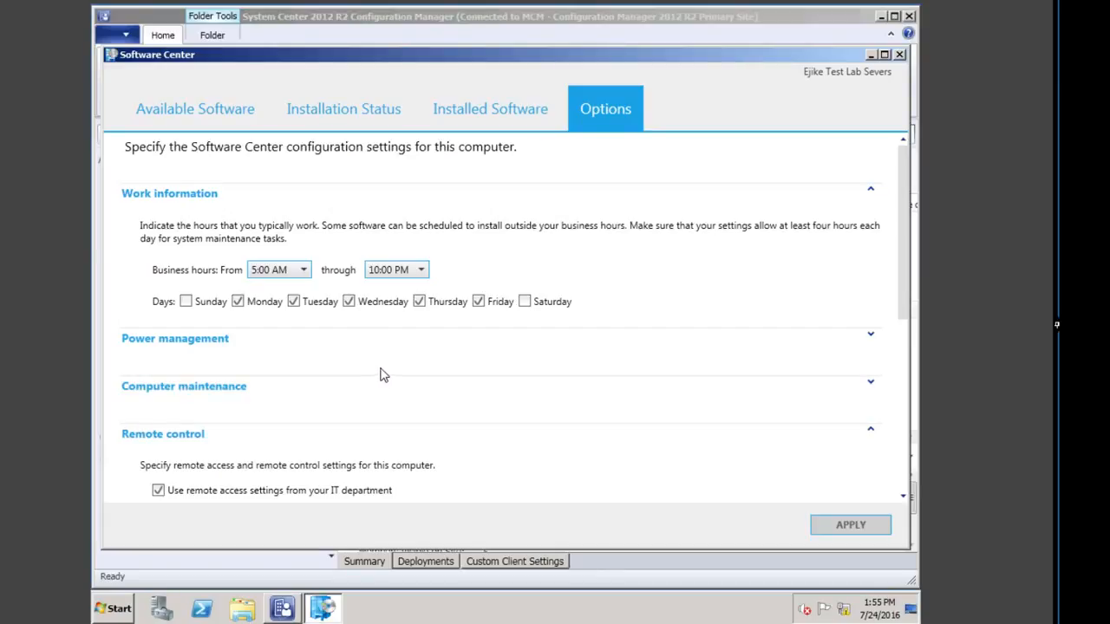
left_click(159, 491)
left_click(157, 491)
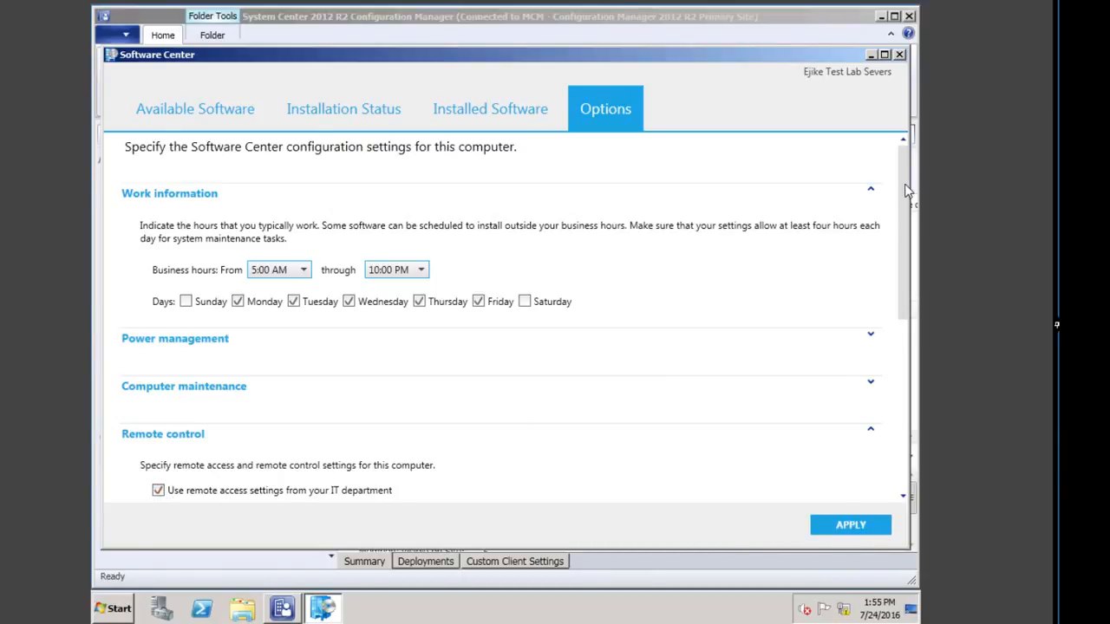
left_click_drag(904, 186, 907, 226)
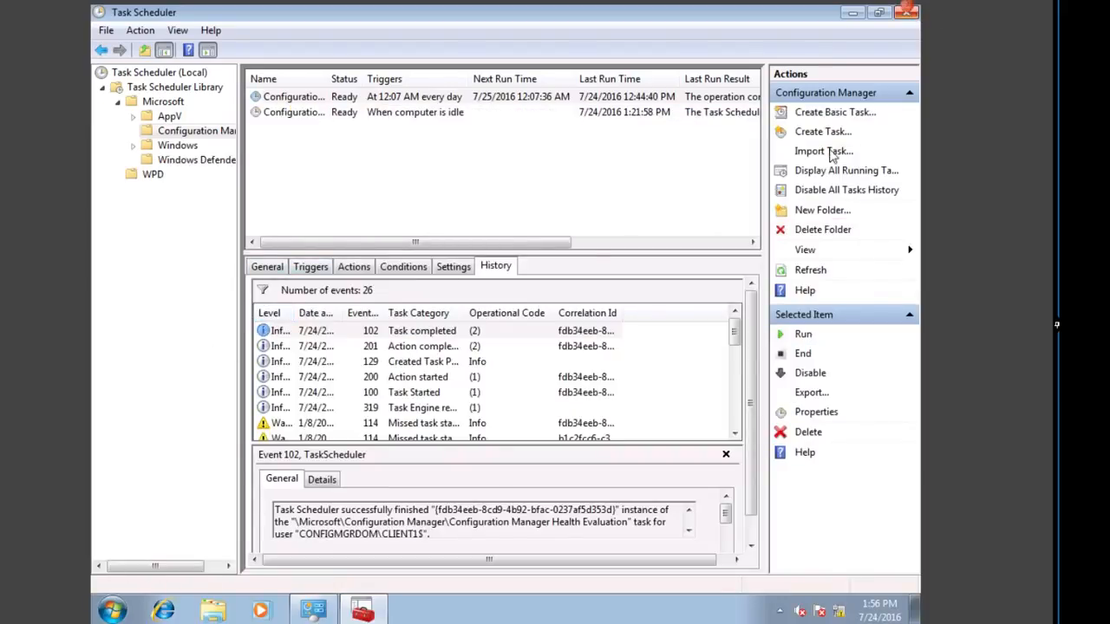
Step: On CLIENT1, close Task Scheduler and Control Panel, examine the remote control options in Software Center, and close it
left_click(906, 12)
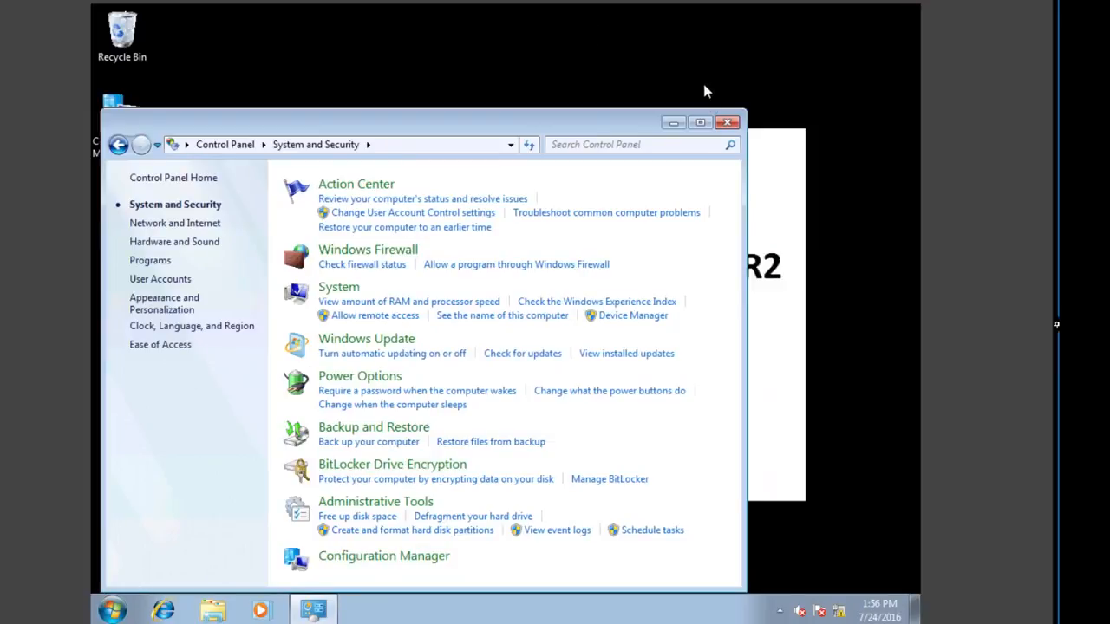
left_click(727, 123)
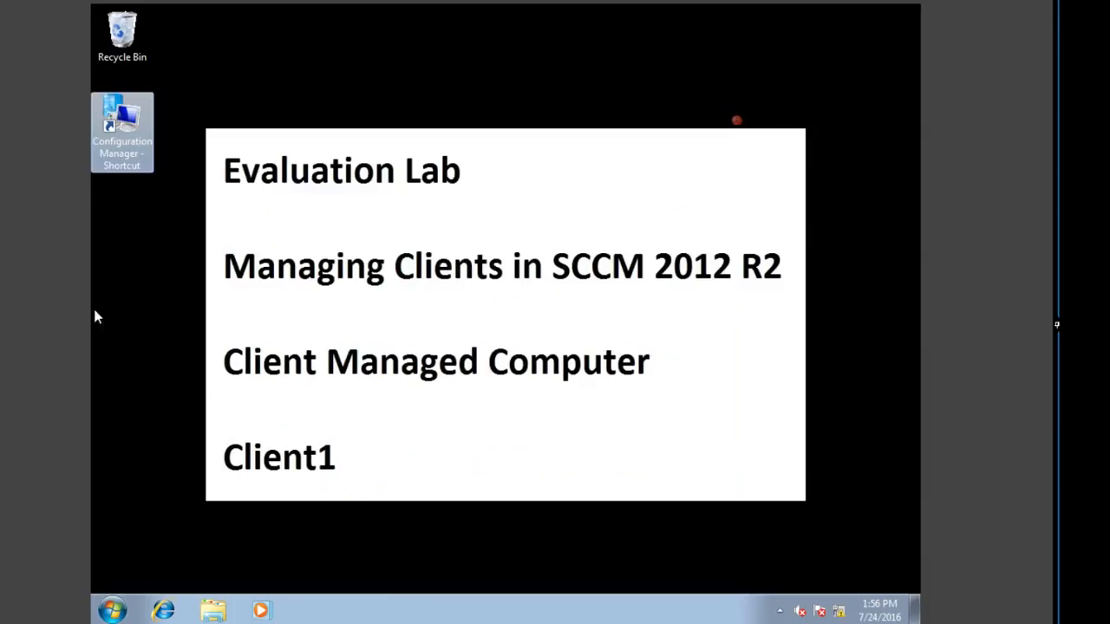
left_click(112, 610)
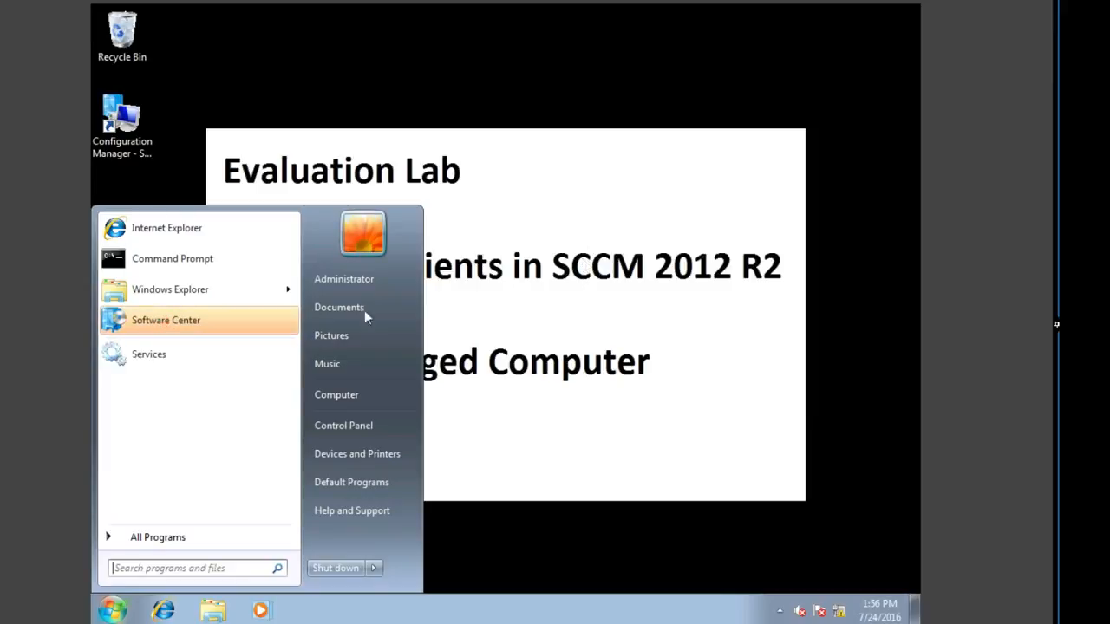
left_click(169, 321)
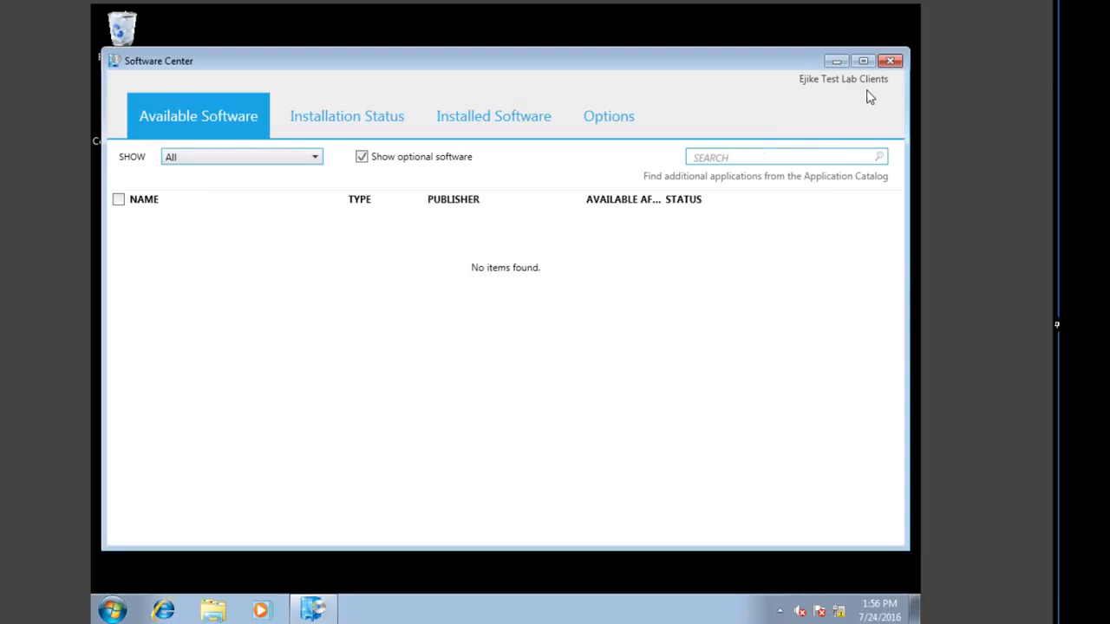
left_click(604, 111)
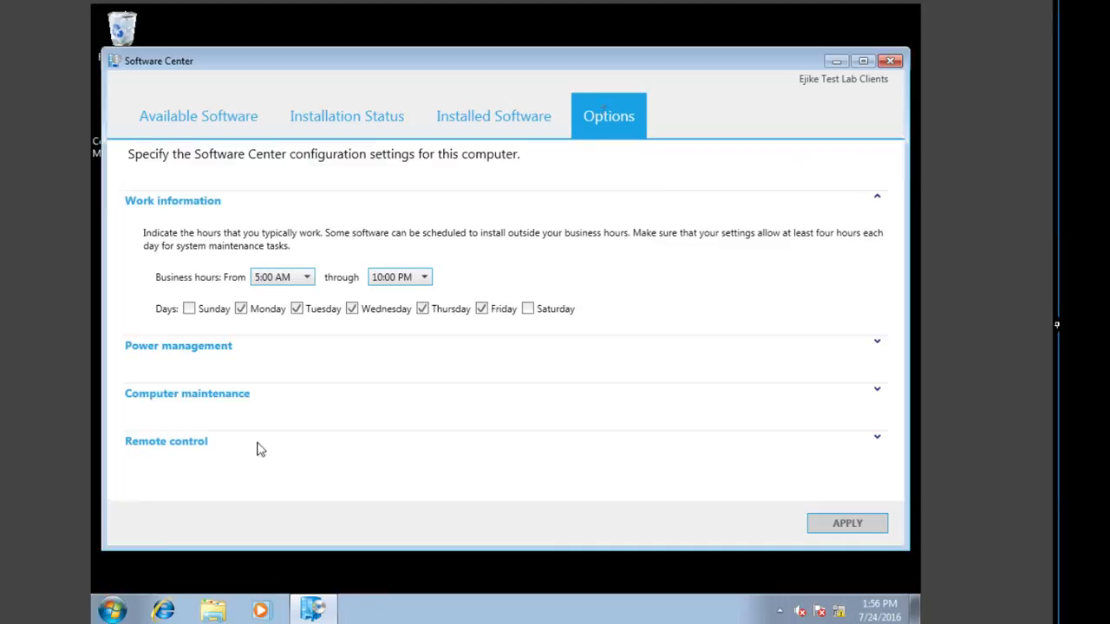
left_click(176, 446)
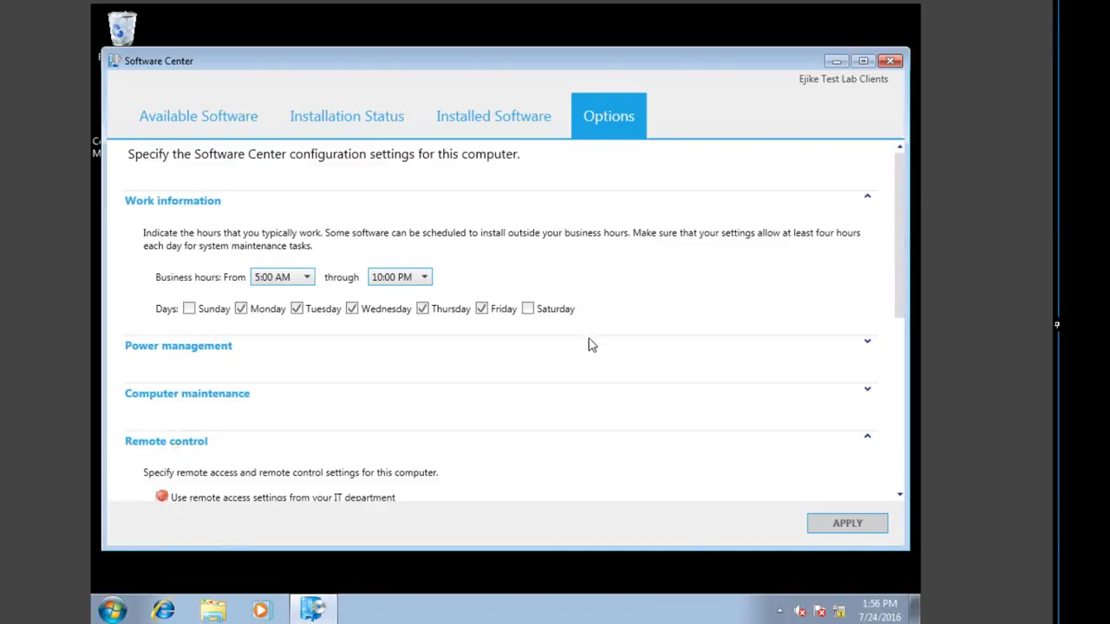
left_click(863, 60)
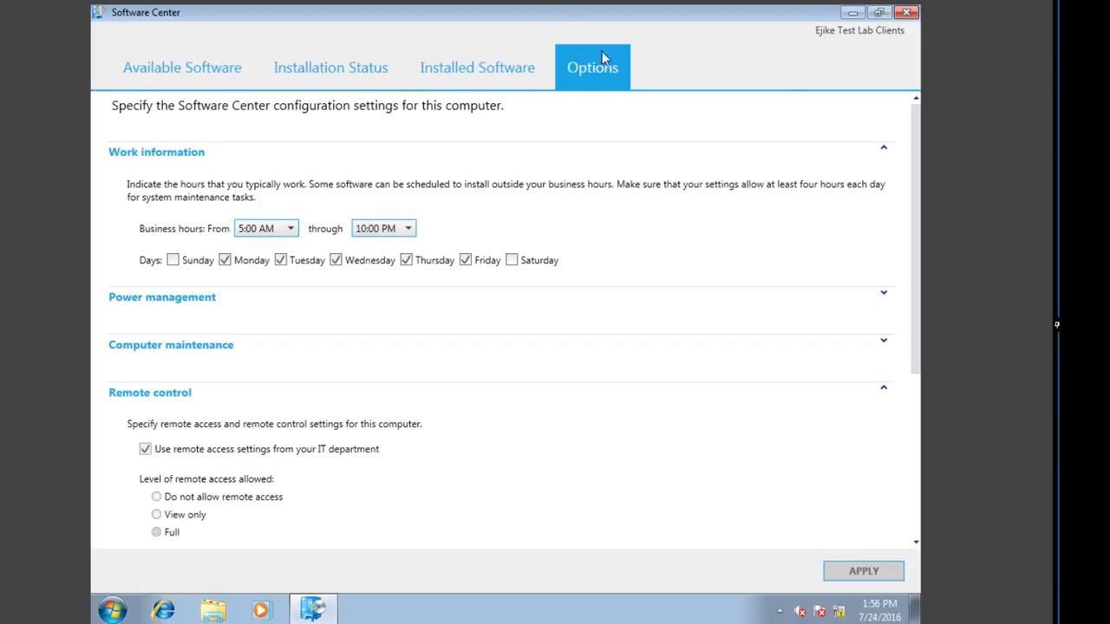
left_click(906, 12)
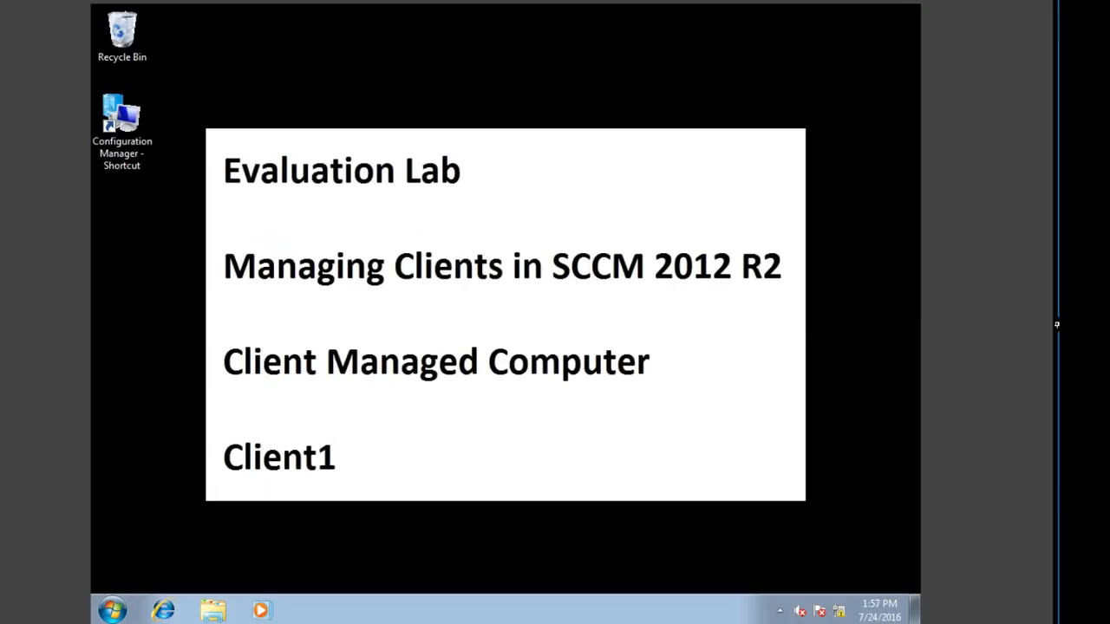
Step: Return to the primary server and close Software Center, saving the settings changes
key("ctrl+alt+Right")
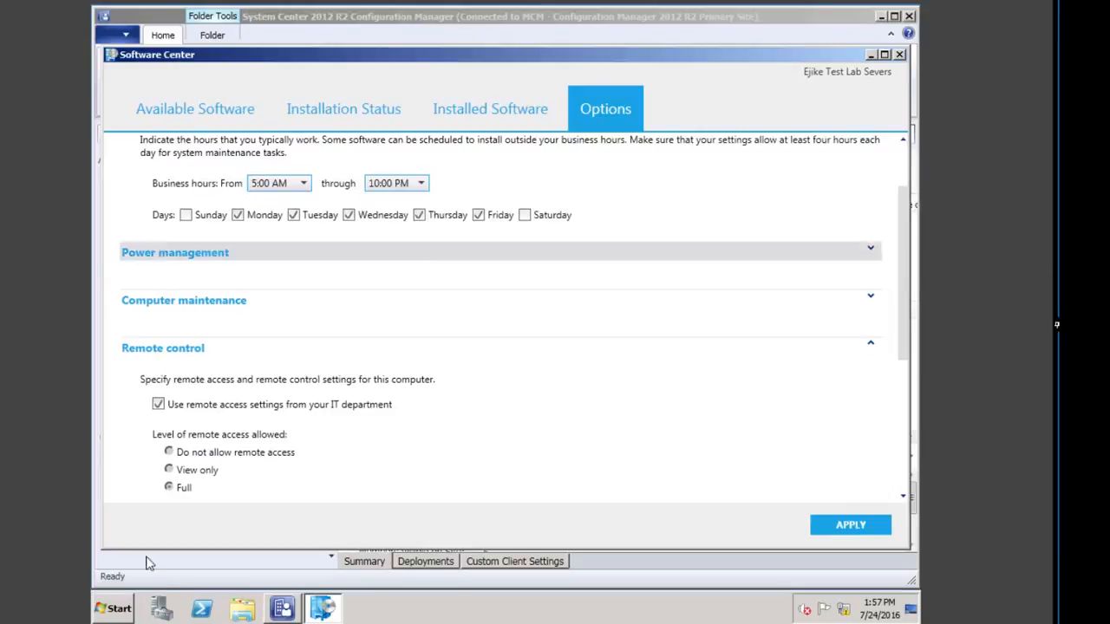
left_click(899, 55)
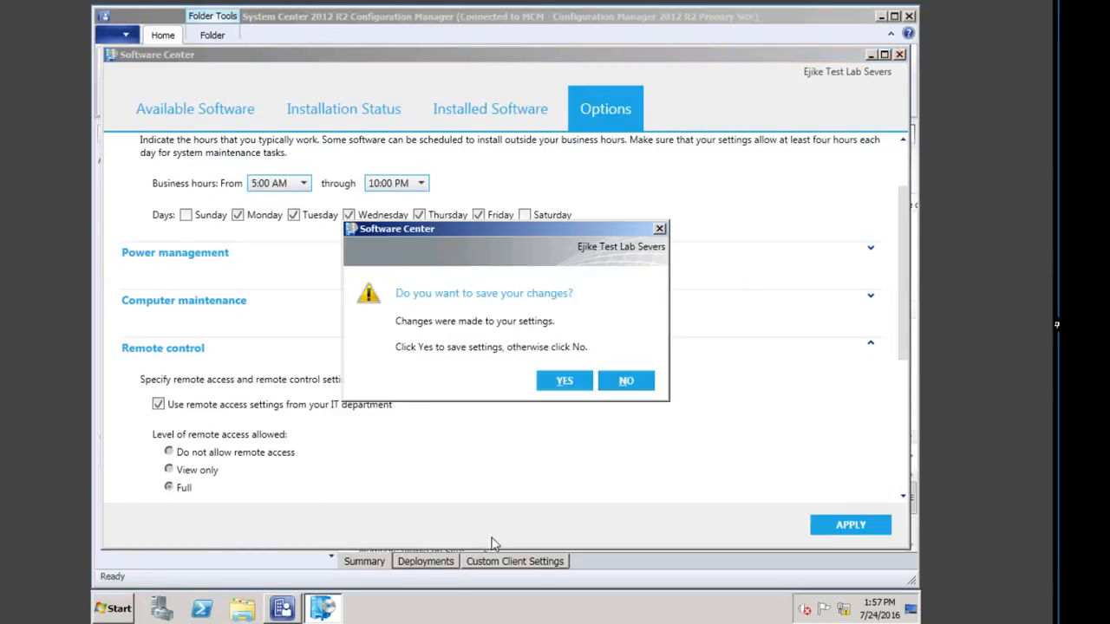
left_click(566, 382)
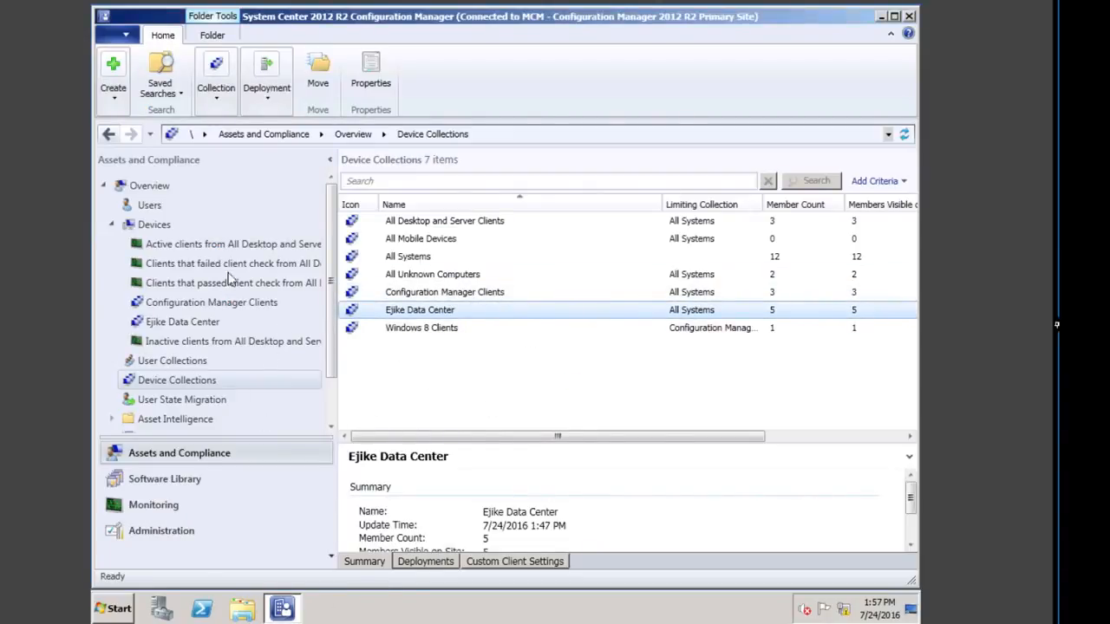
Step: Start a Remote Control session to CLIENT1 from the Configuration Manager Clients collection and approve the request on the client
left_click(147, 453)
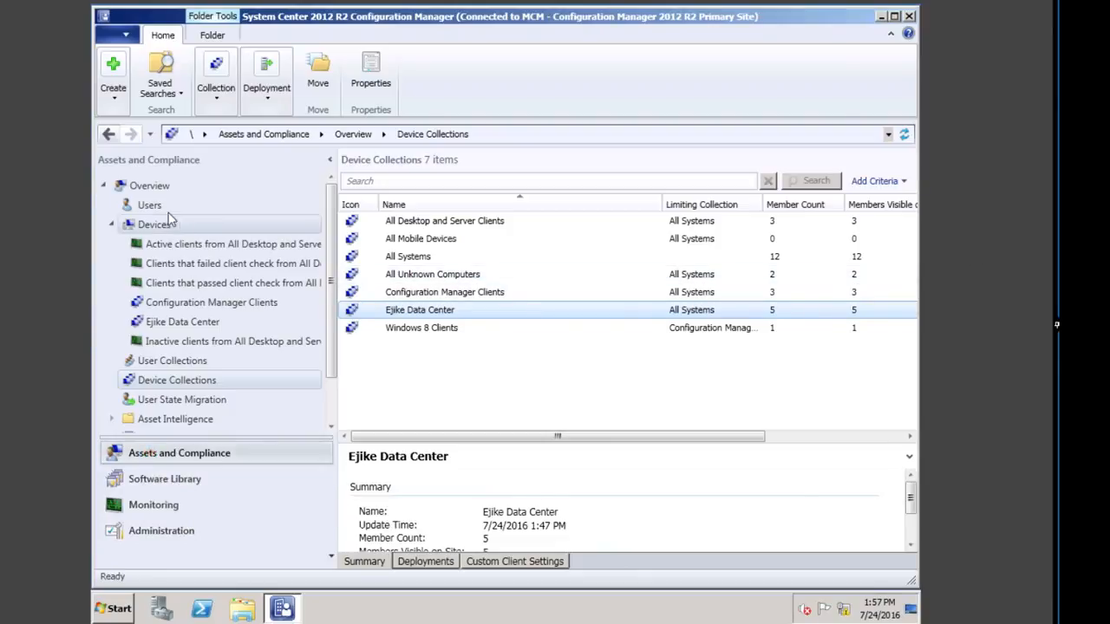
double_click(440, 292)
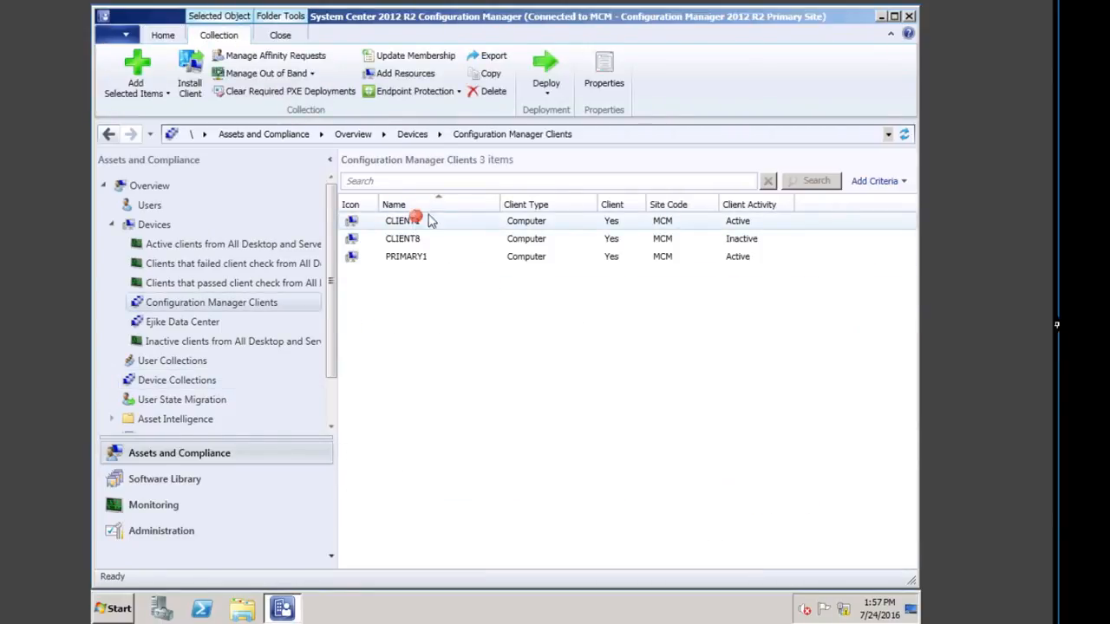
left_click(438, 222)
right_click(439, 222)
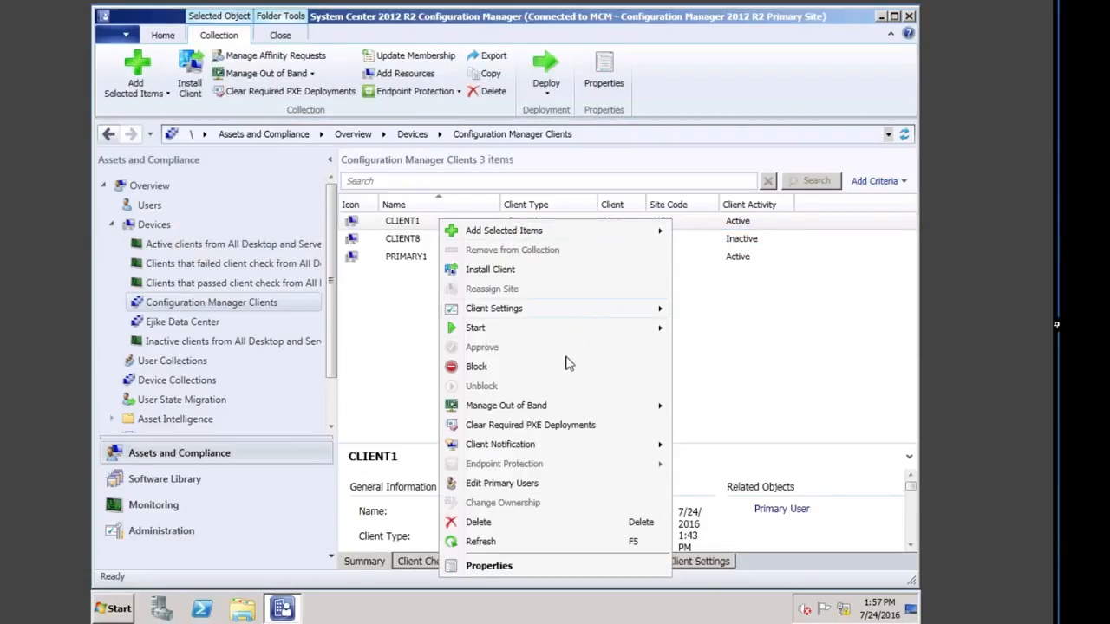
mouse_move(577, 336)
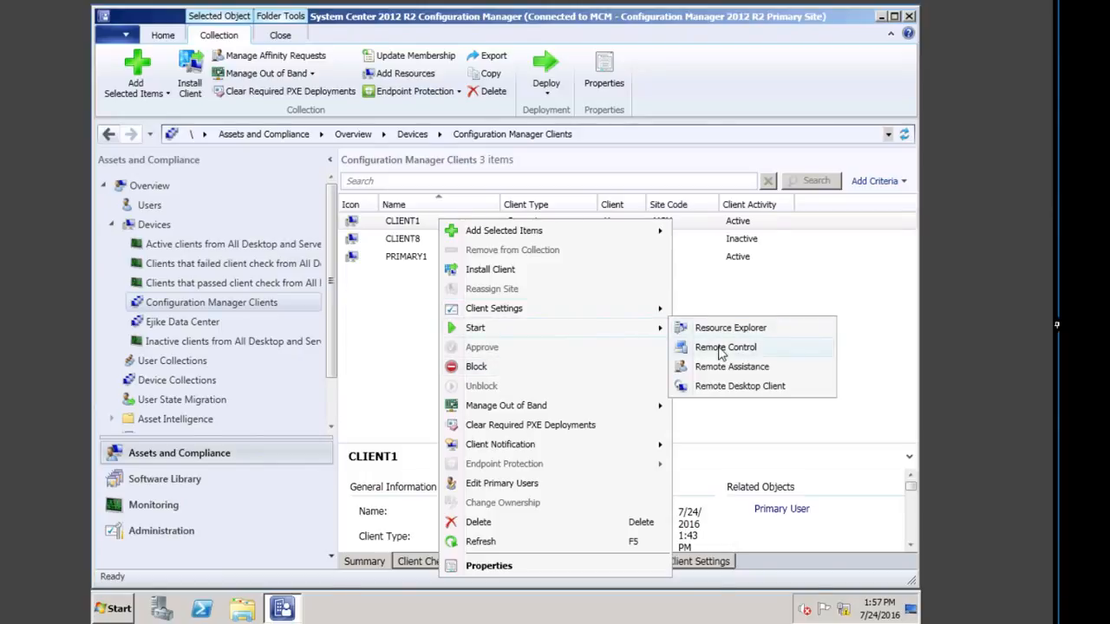
left_click(720, 347)
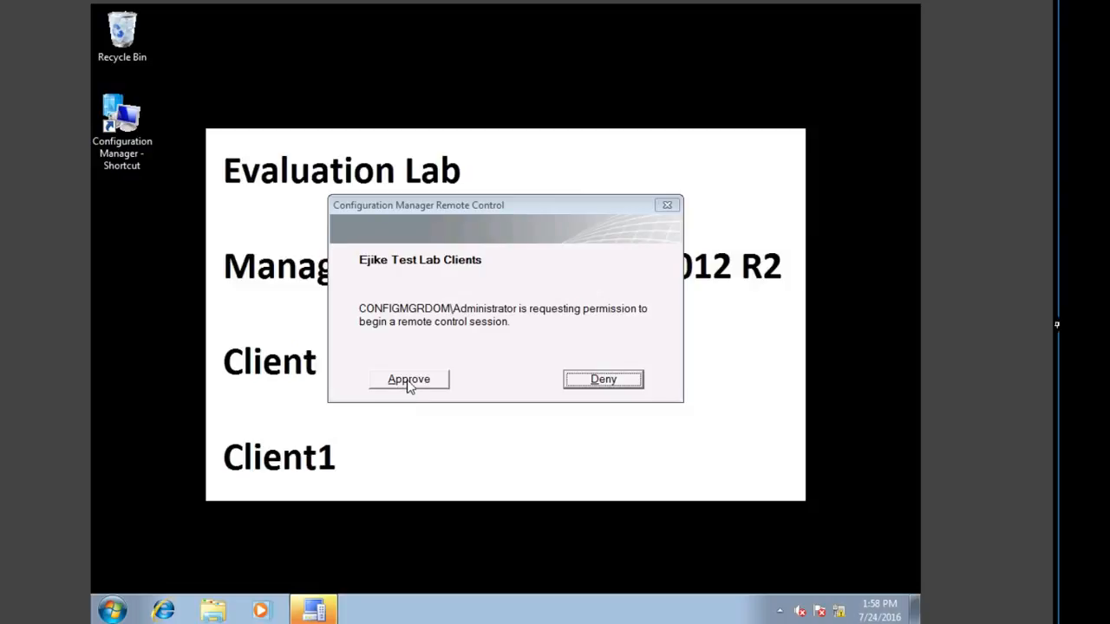
left_click(412, 380)
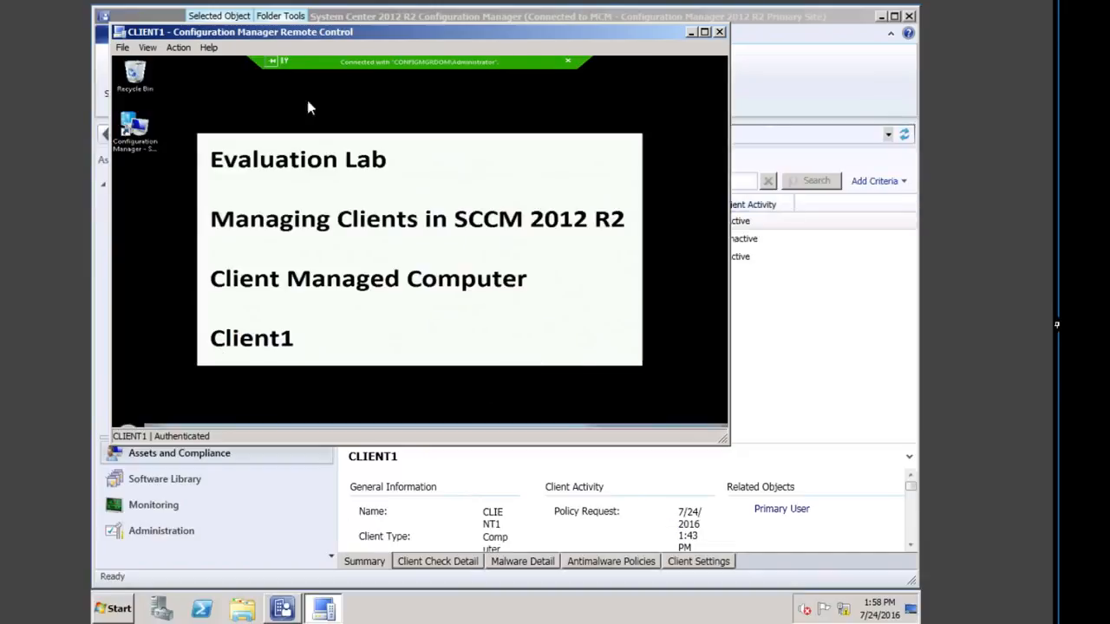
Step: Bring the CLIENT1 remote control window back to the front and open the Start menu on the remote desktop
left_click(561, 460)
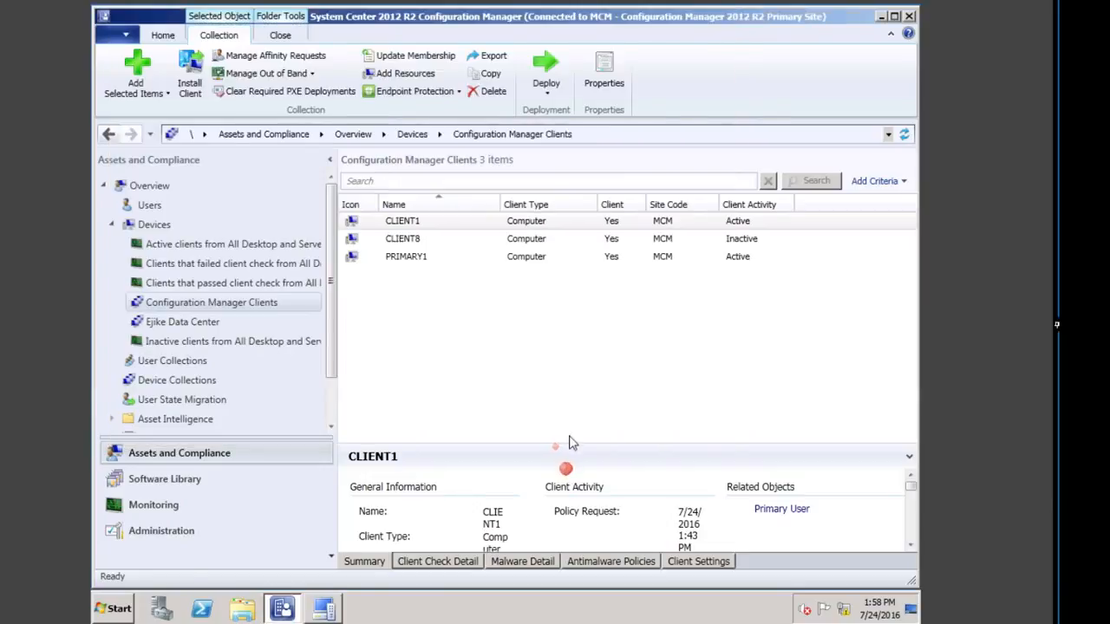
left_click(323, 608)
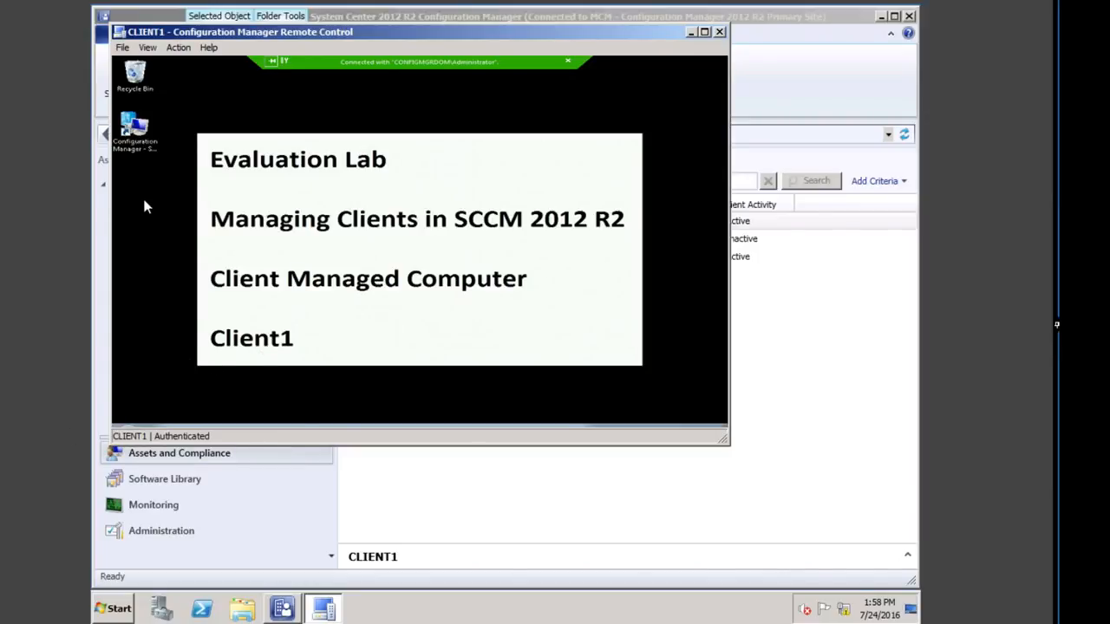
left_click(130, 426)
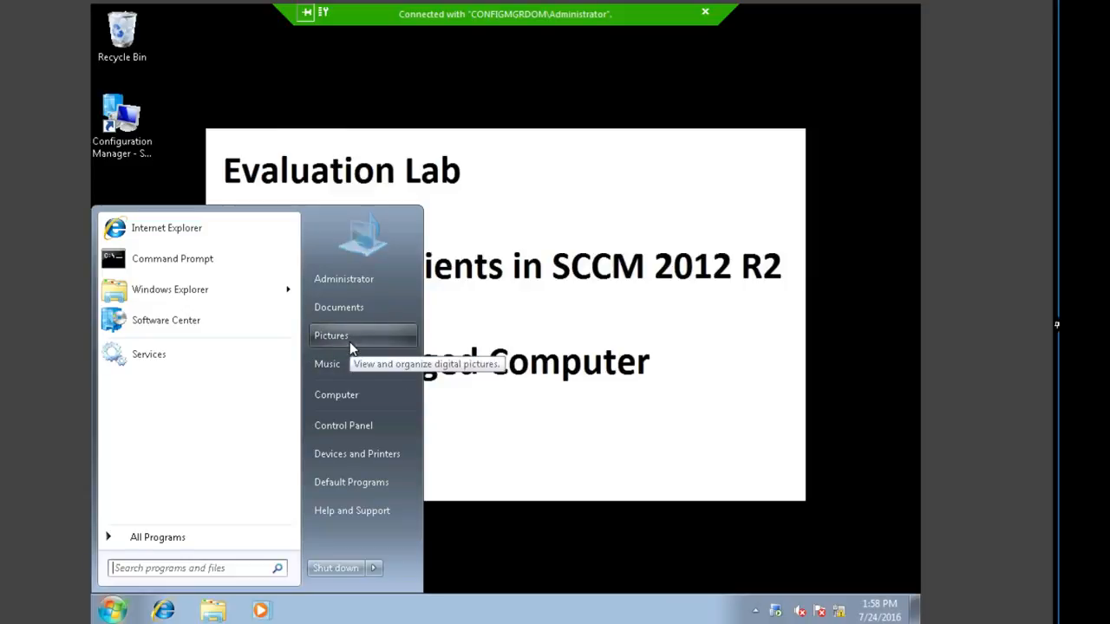
Step: Return to the primary server, send Ctrl+Alt+Del to CLIENT1 through the remote control session, and cancel the security screen on the client
left_click(867, 273)
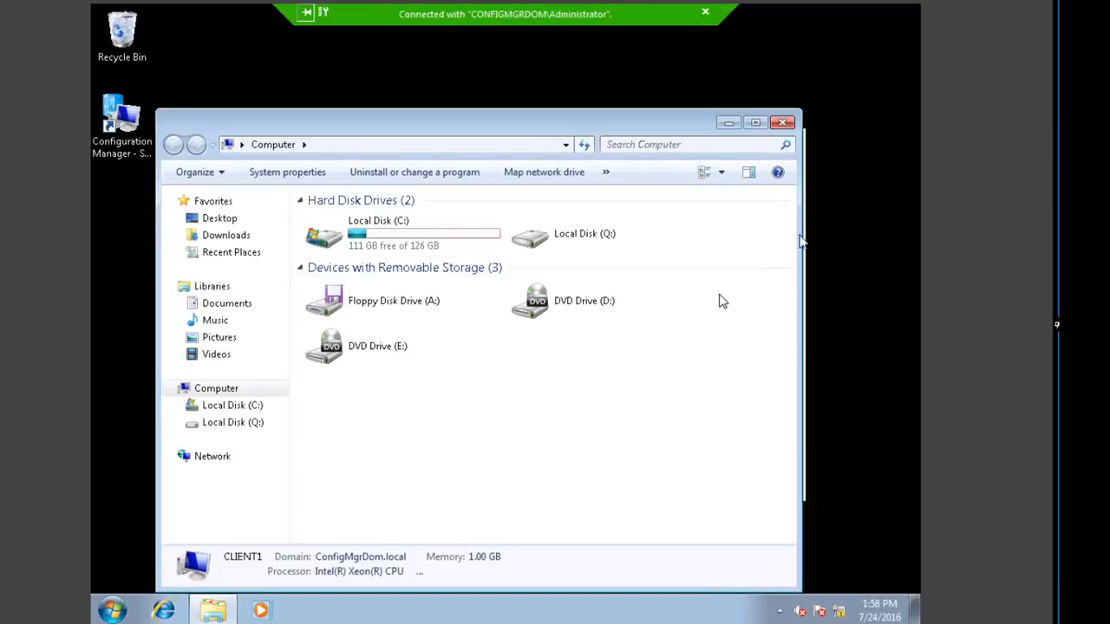
left_click(1079, 356)
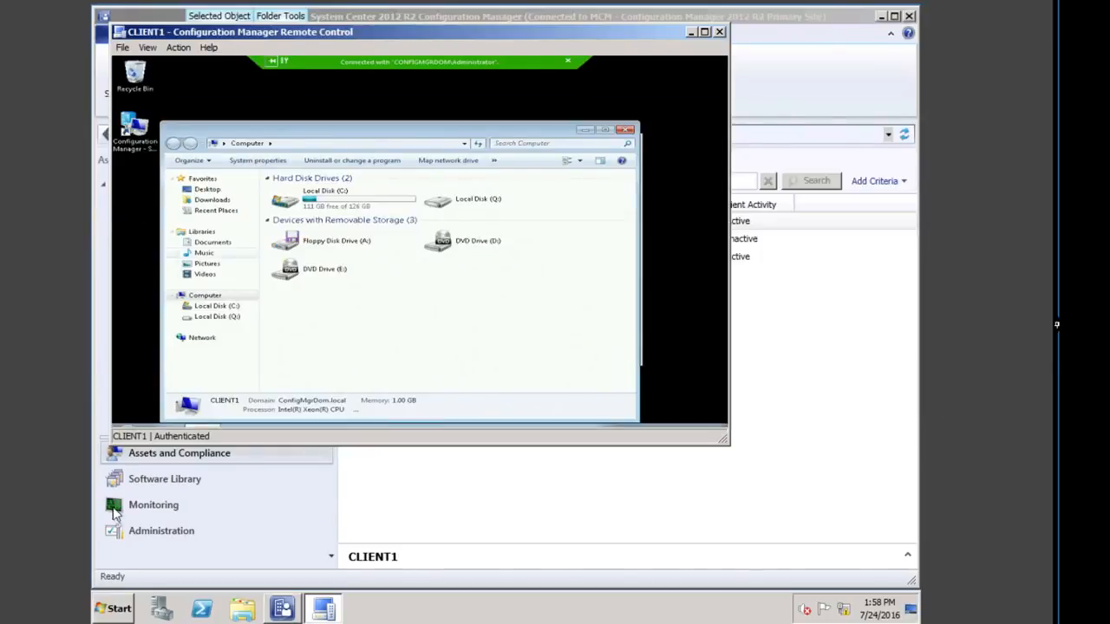
left_click(179, 48)
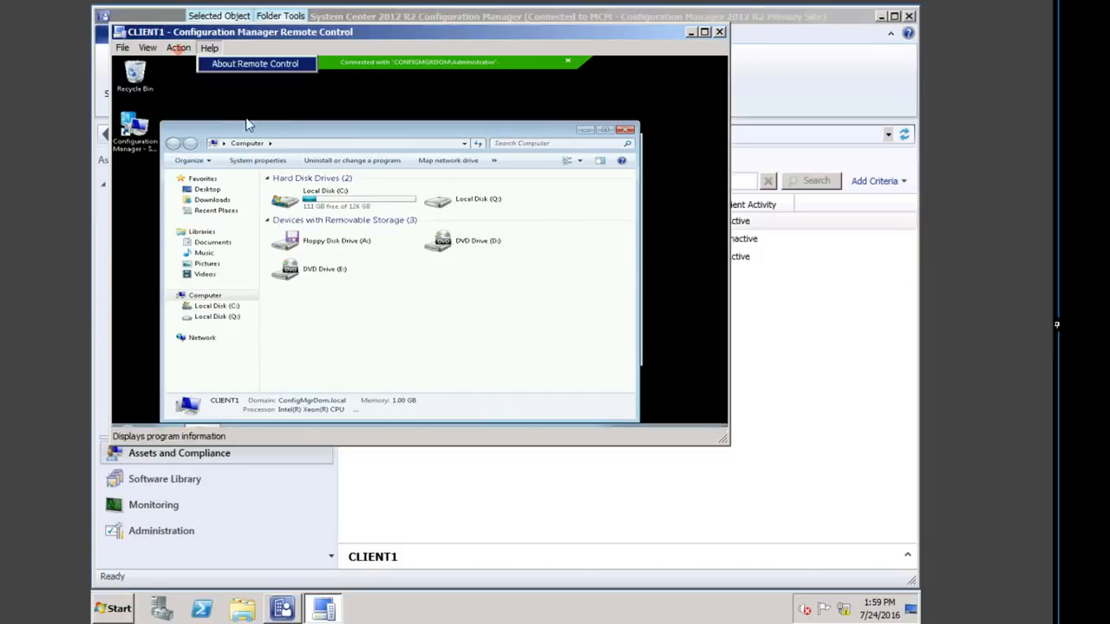
left_click(180, 49)
left_click(181, 49)
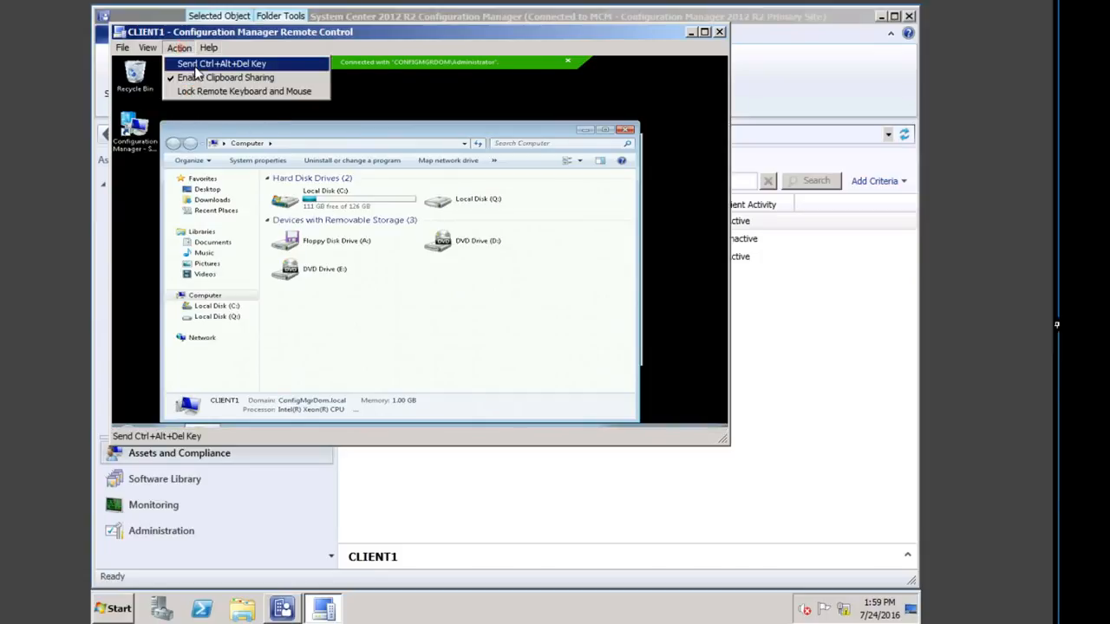
left_click(194, 62)
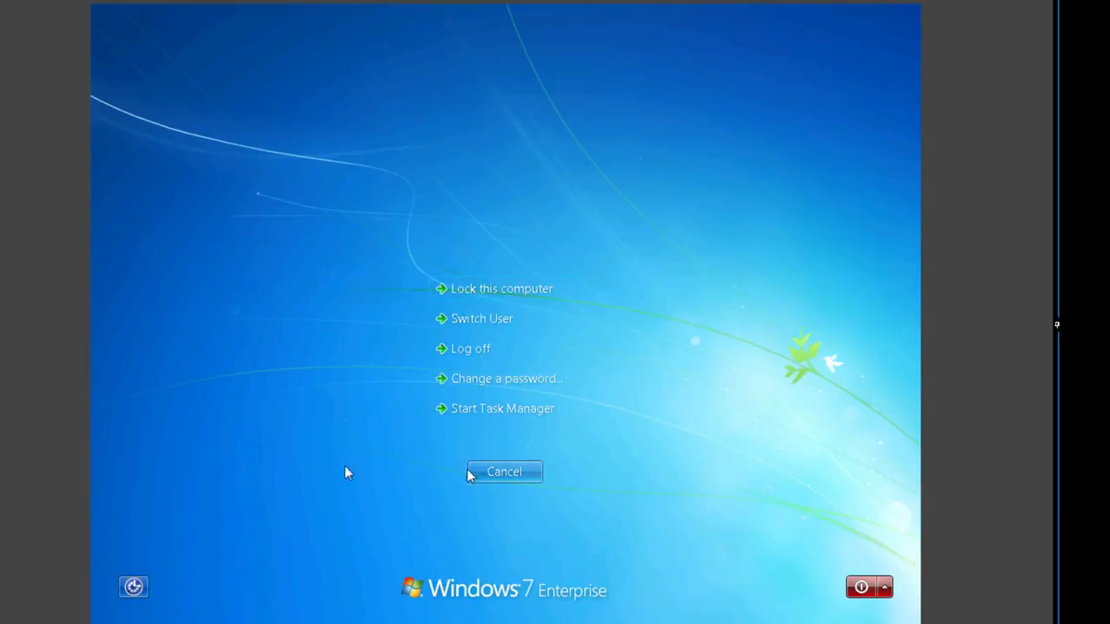
left_click(500, 473)
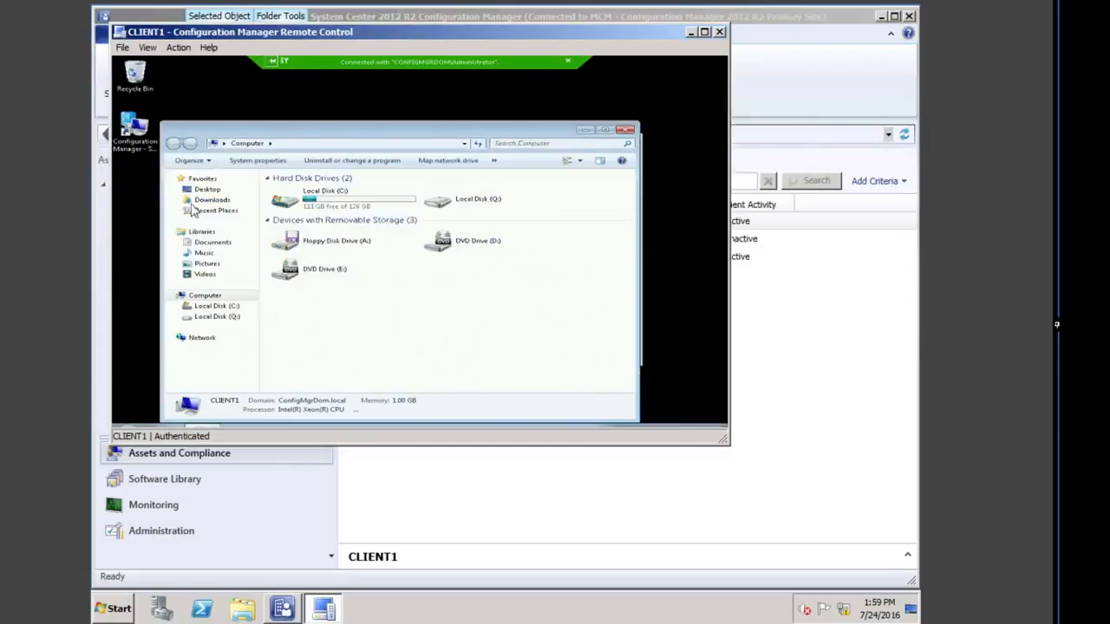
Step: Lock the remote keyboard and mouse of CLIENT1 from the remote control session
left_click(181, 49)
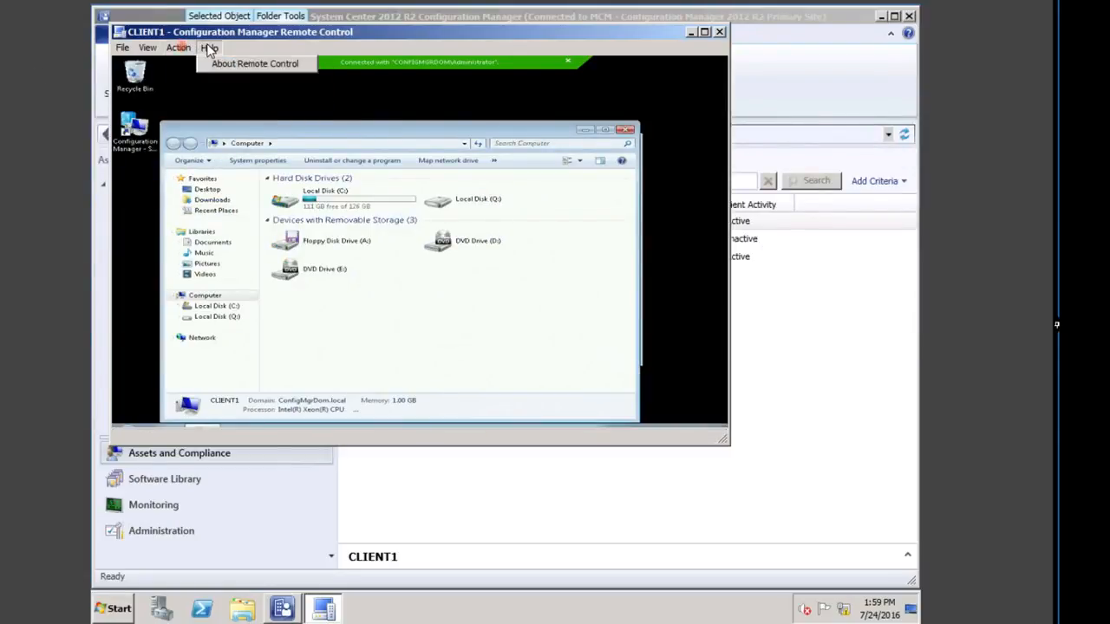
left_click(180, 49)
left_click(179, 47)
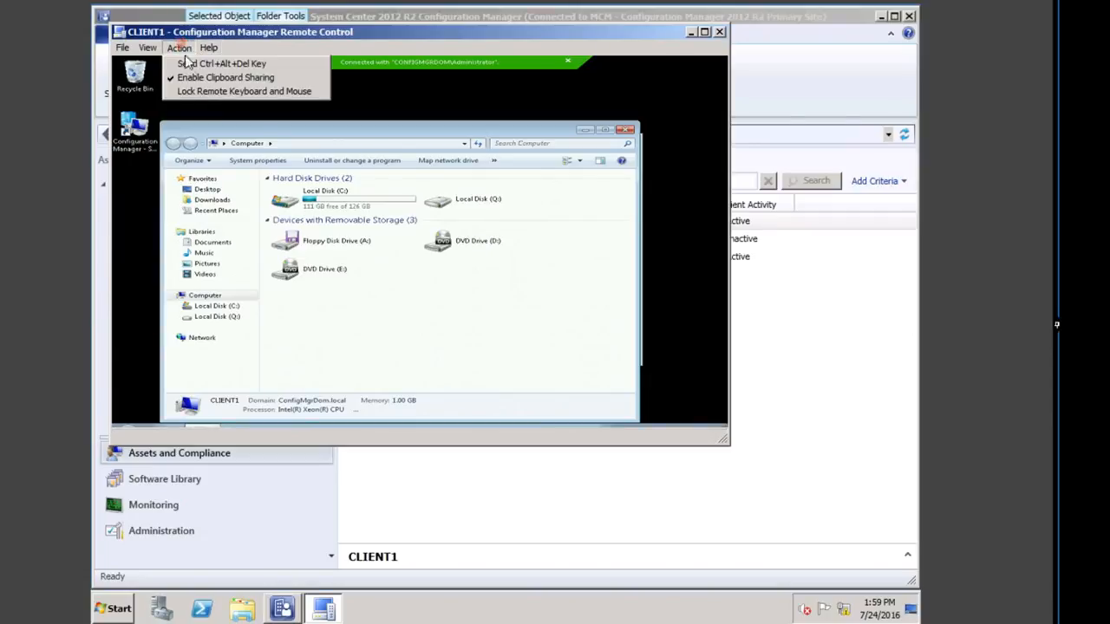
left_click(190, 92)
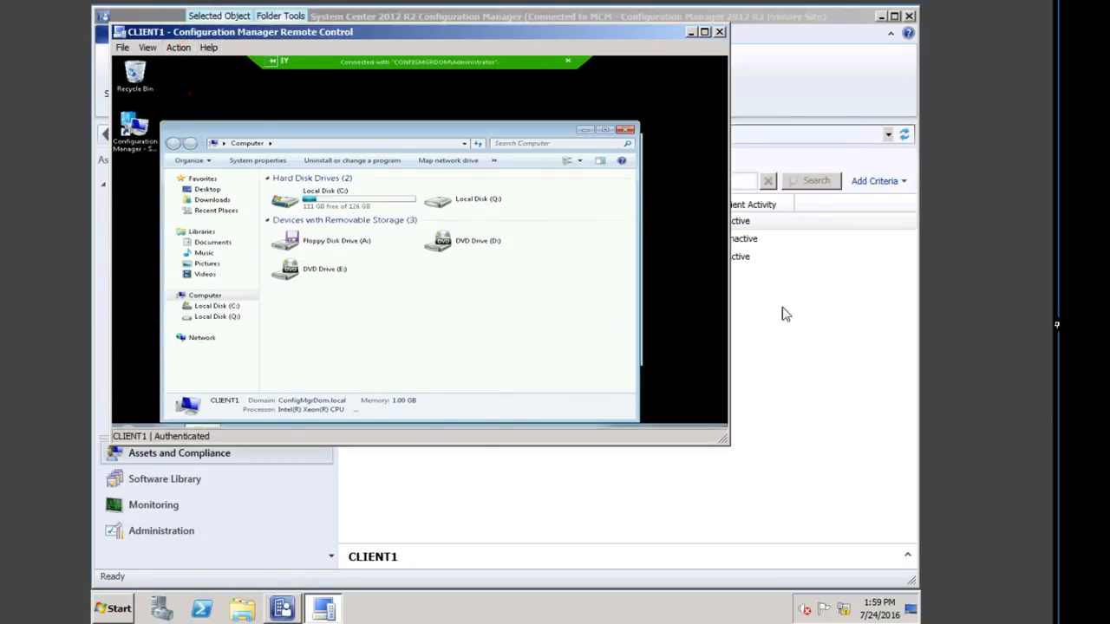